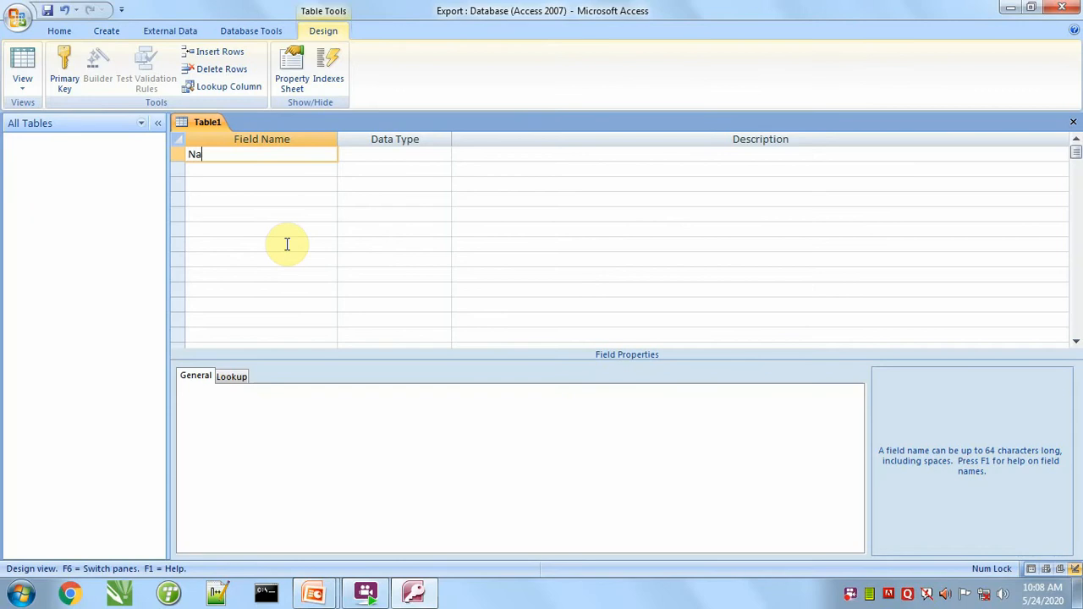
Step: Define a Name field with the Text data type and an Age field with the Number data type
left_click(284, 244)
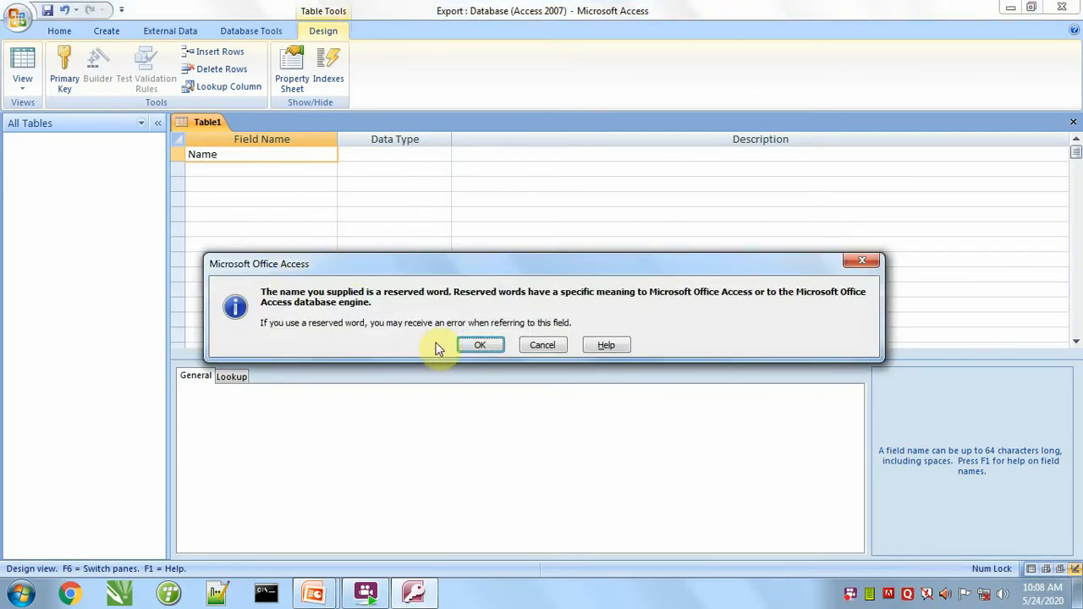
left_click(479, 346)
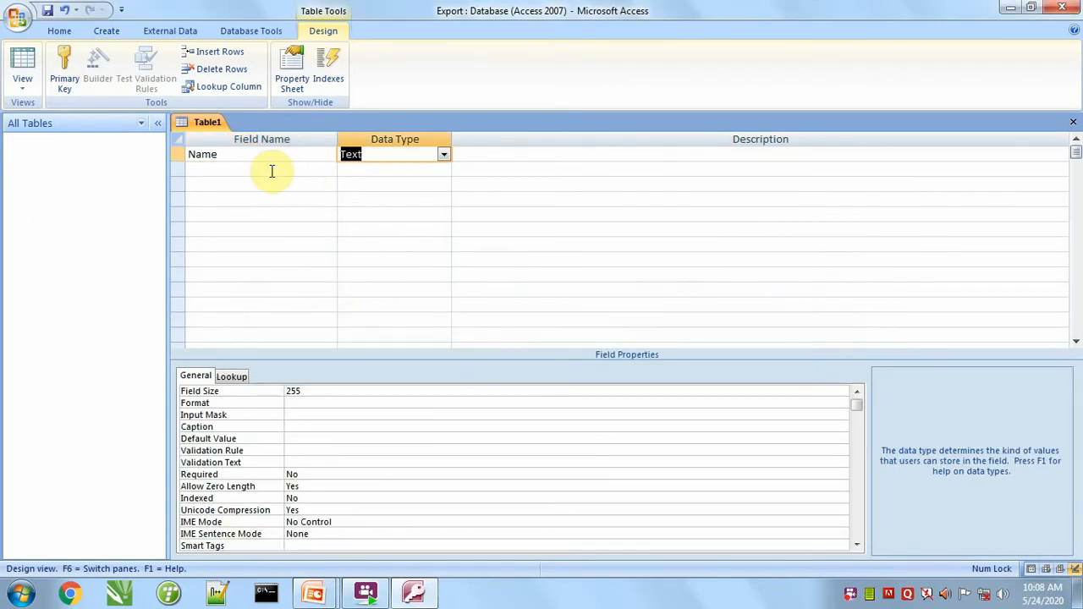
key("Return")
key("Return")
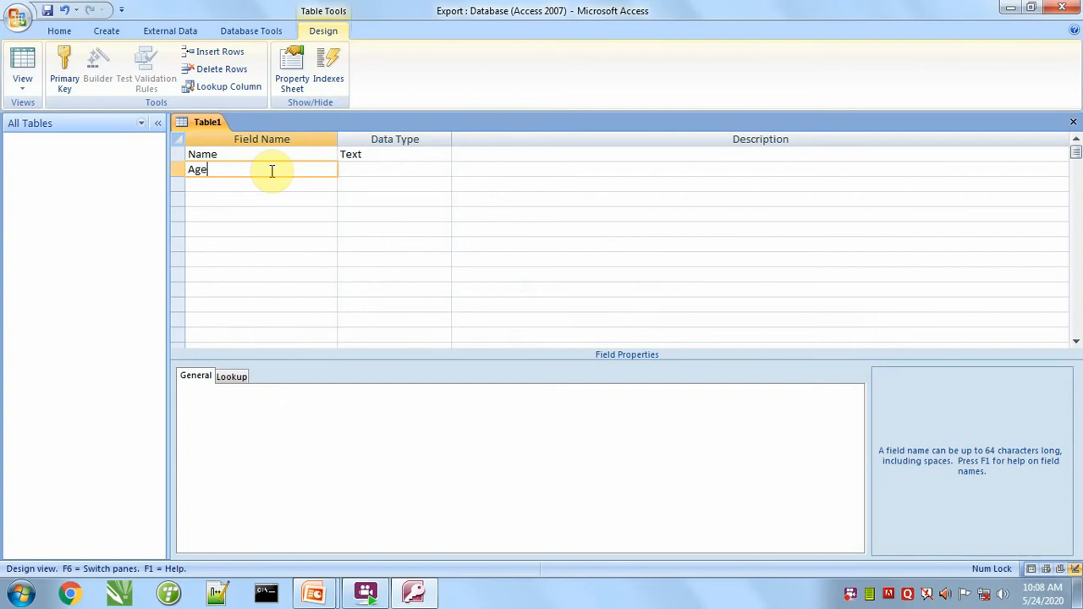
key("Return")
type("n")
key("Return")
key("Return")
Step: Add a salary field with the Currency data type below the Age field
type("sal")
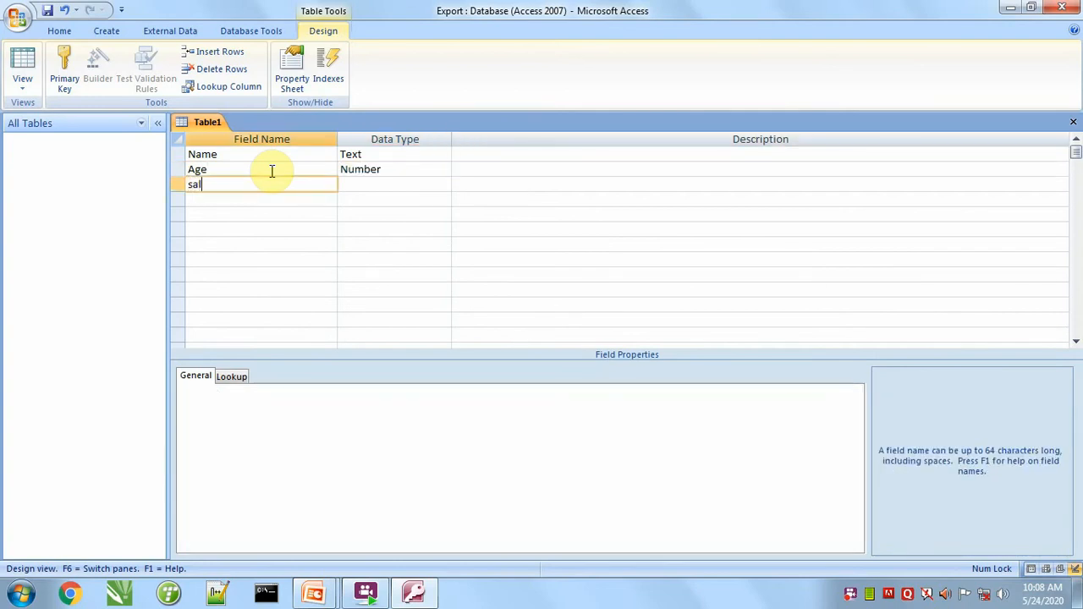
type("ary")
key("Return")
type("c")
key("Return")
key("Return")
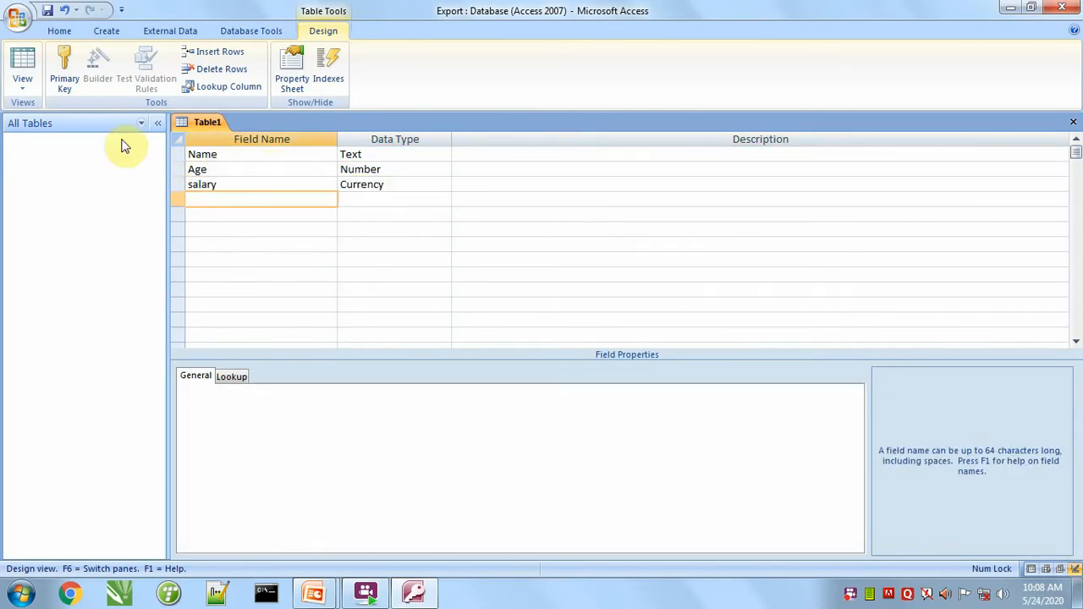
Step: Save the table as Table1 with an automatically created primary key and close its design
left_click(46, 11)
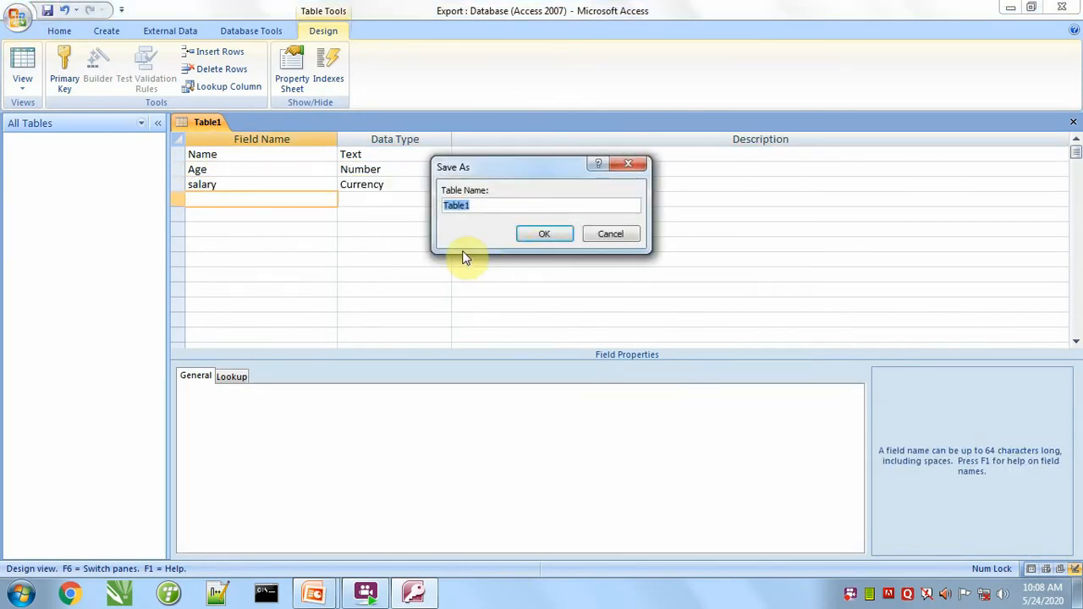
key("Return")
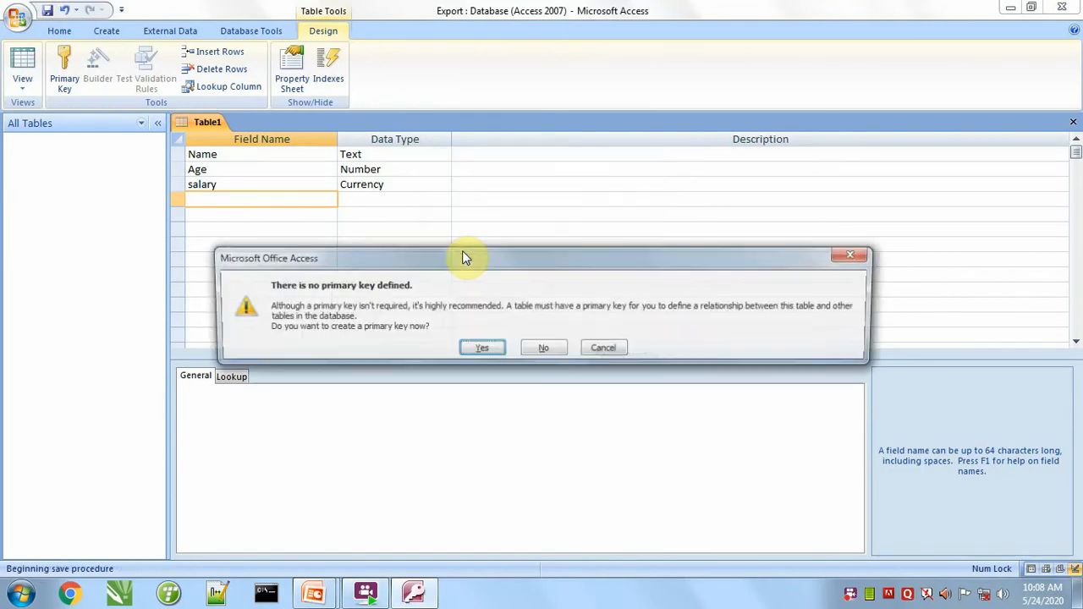
left_click(481, 346)
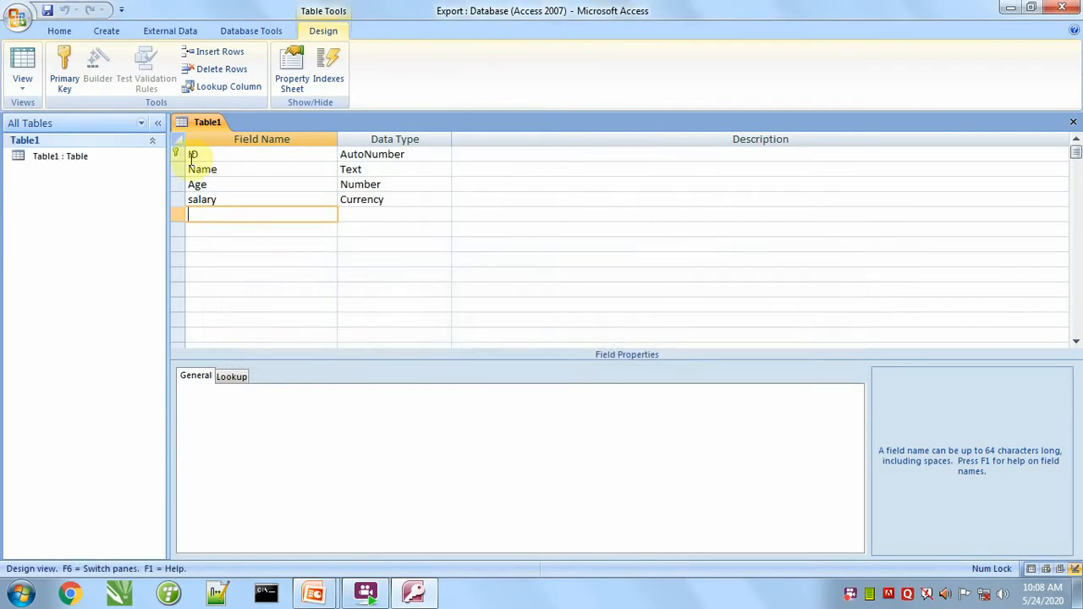
left_click(1072, 122)
Step: Open Table1 for data entry and add a first record with the person's name, age 25 and salary 48,000
double_click(77, 156)
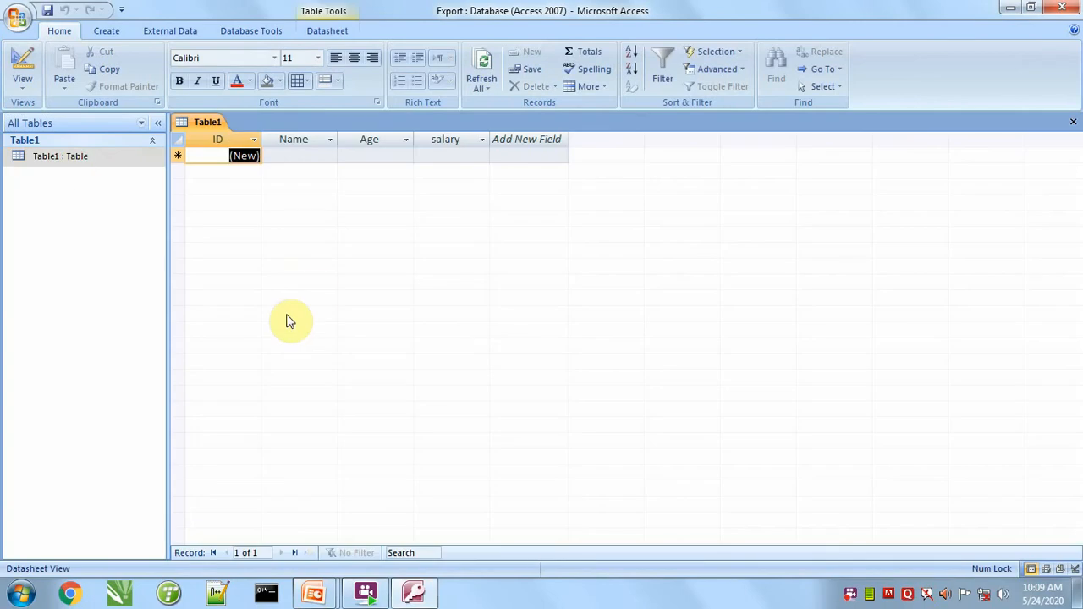
key("Tab")
type("amir")
key("Tab")
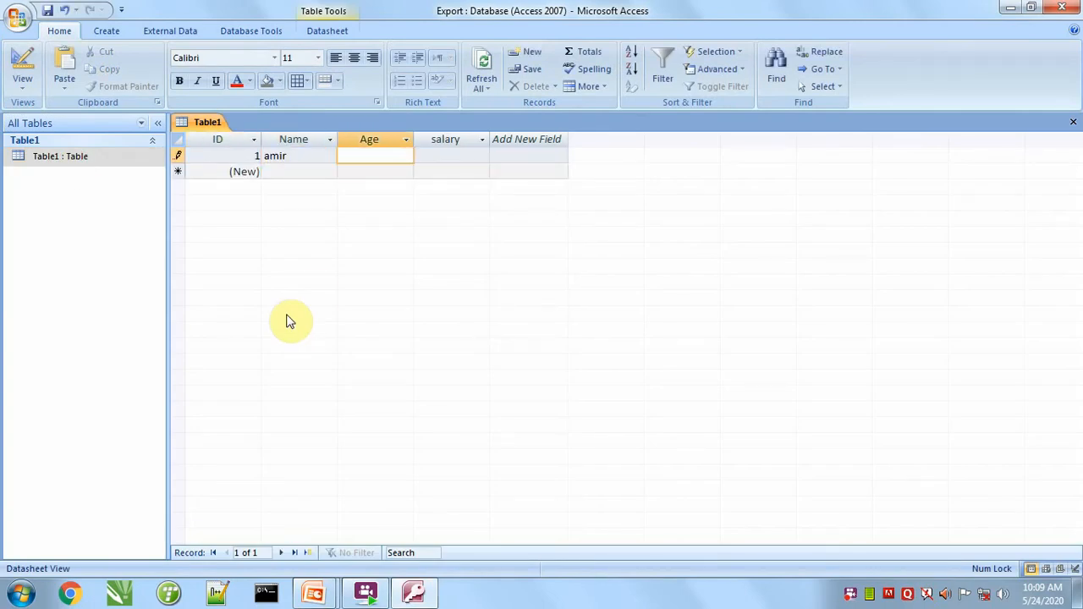
type("25")
key("Tab")
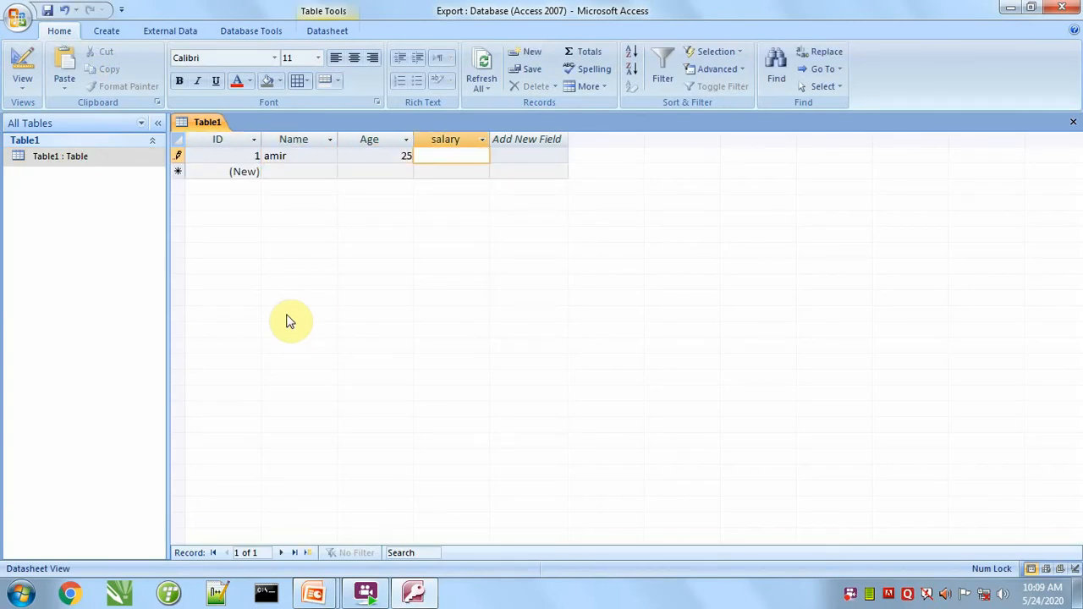
key("Tab")
key("Tab")
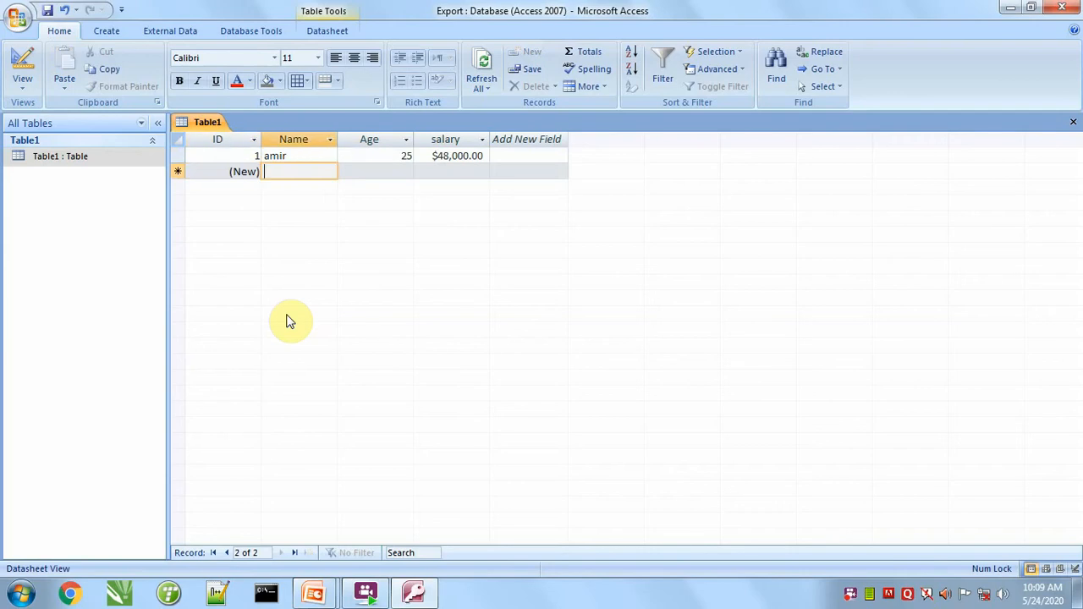
Step: Add a second record with the person's name, age 23 and salary 54,545
type("sahil")
key("Tab")
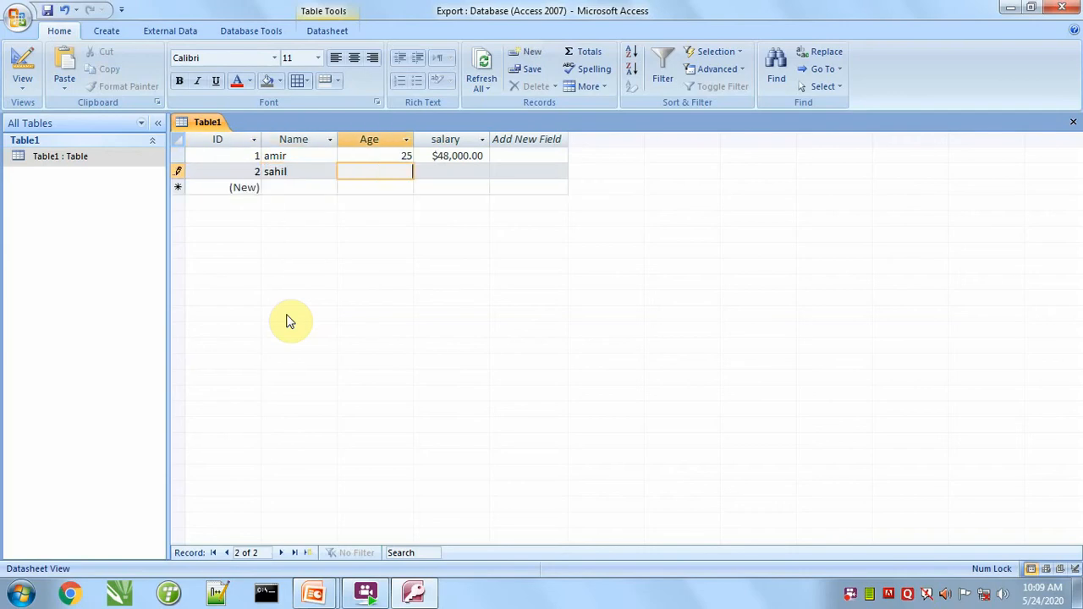
type("23")
key("Tab")
type("54,545")
key("Tab")
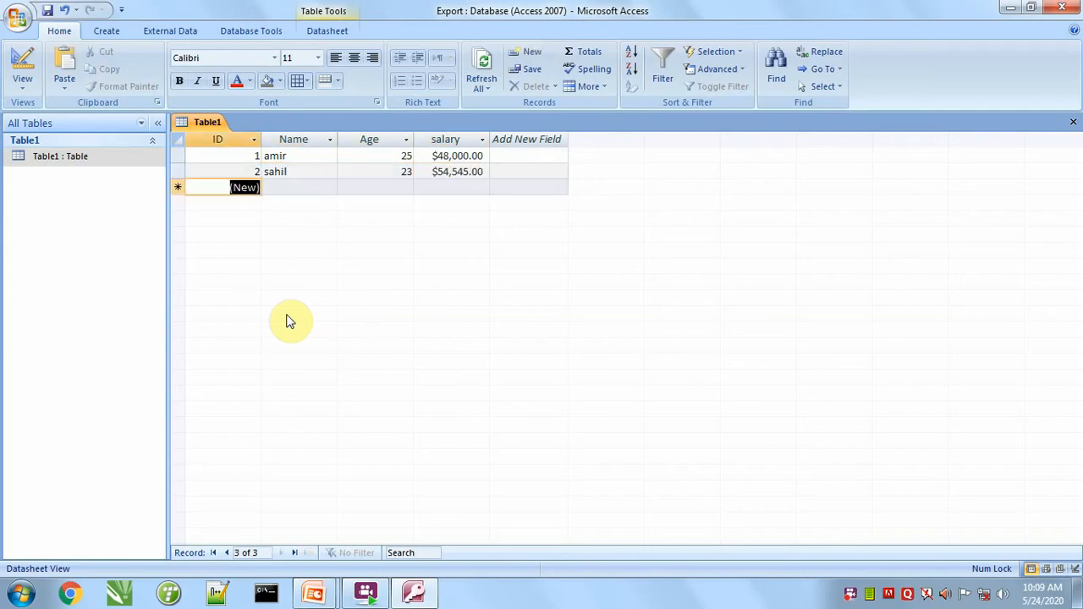
Step: Add a third record with the person's name, age 24 and salary 25,454, and close the table
key("Tab")
type("t")
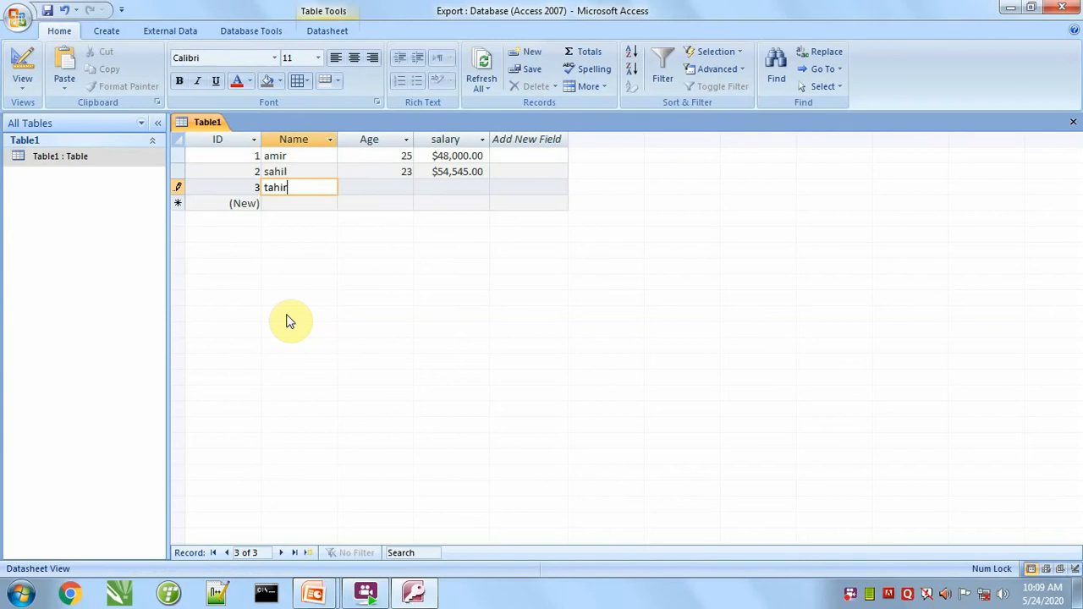
key("Tab")
key("Tab")
type("2")
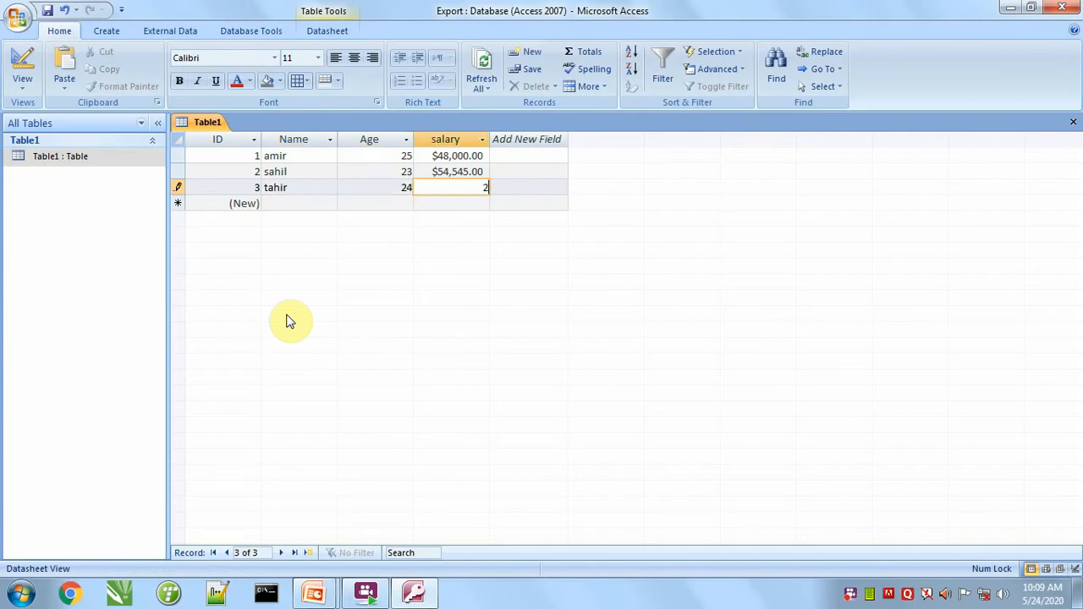
type("5,454")
key("Tab")
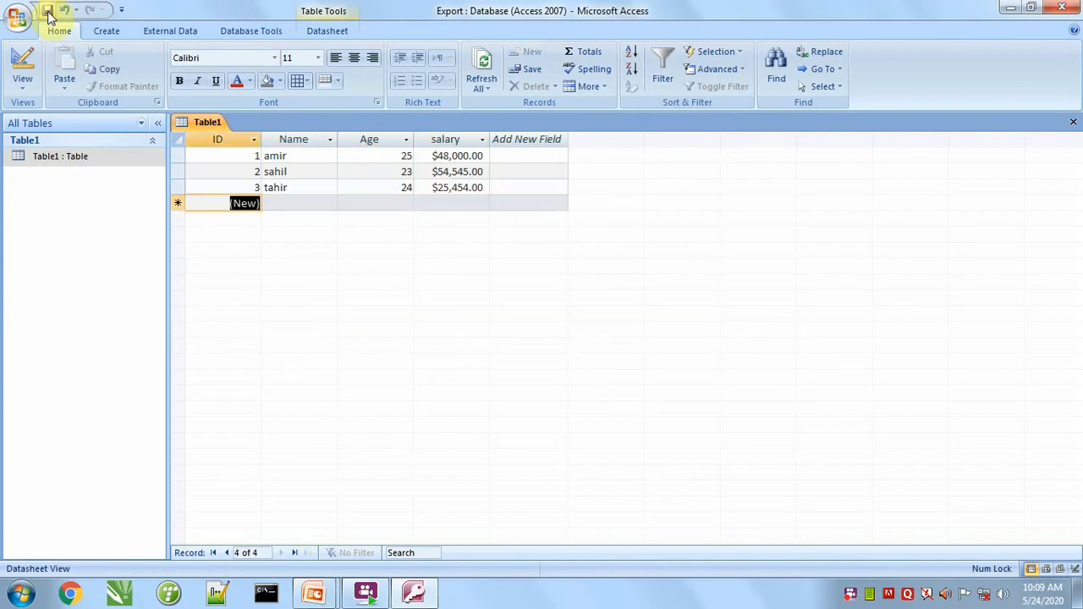
left_click(1072, 122)
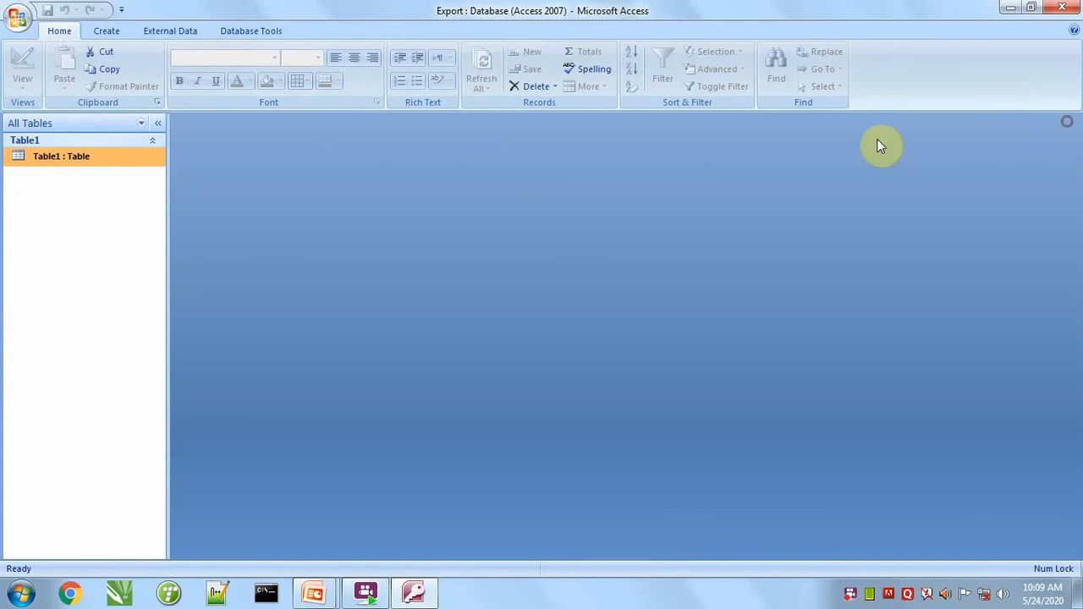
Step: Start an Excel export of Table1 and set the destination to Table1.xlsx on the Desktop
left_click(157, 30)
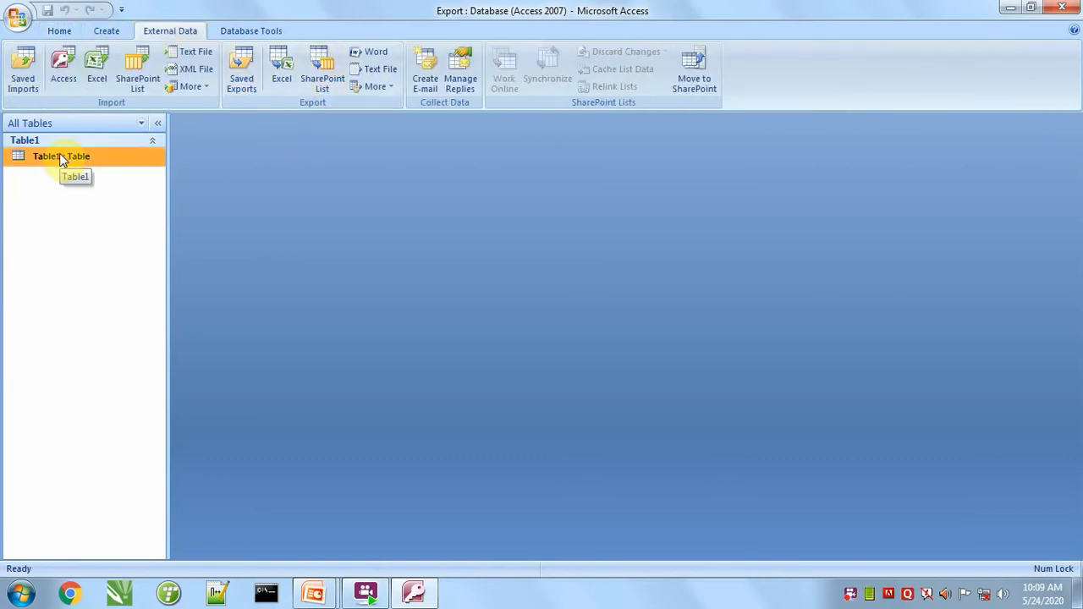
left_click(272, 90)
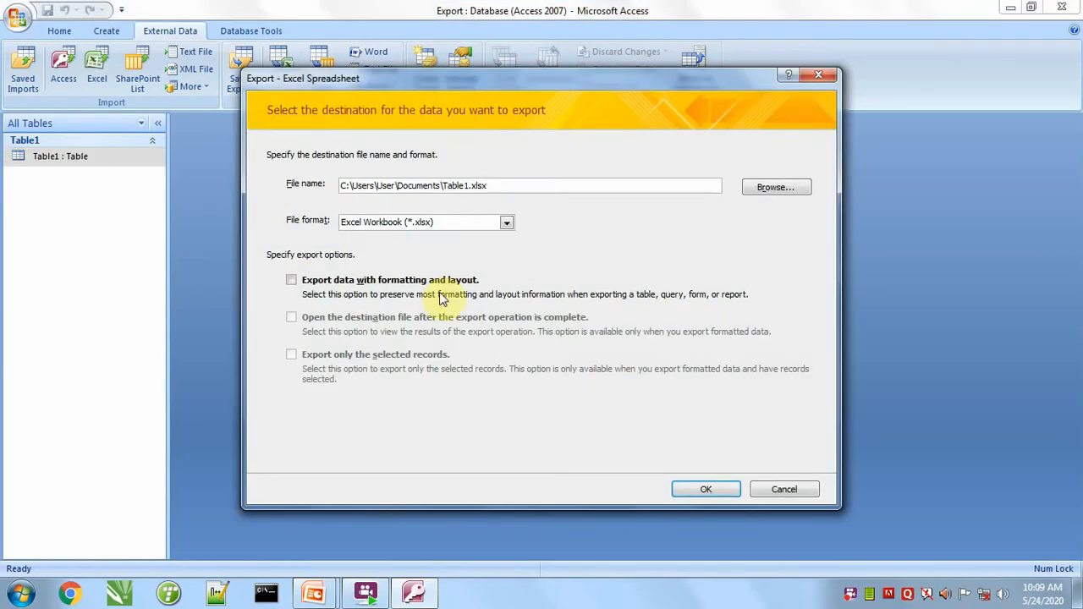
left_click(774, 188)
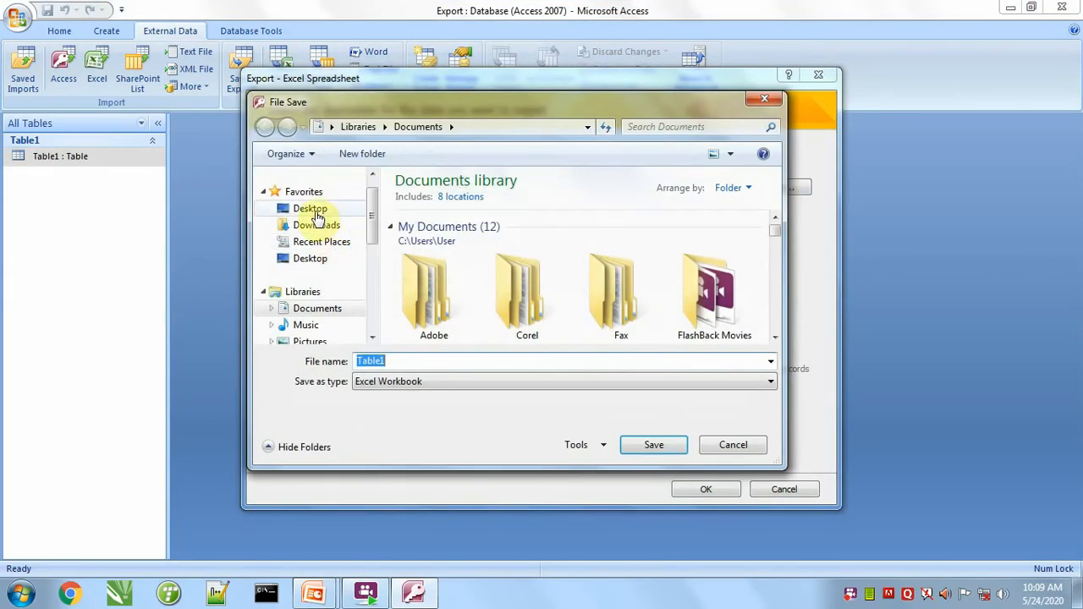
left_click(311, 209)
double_click(395, 360)
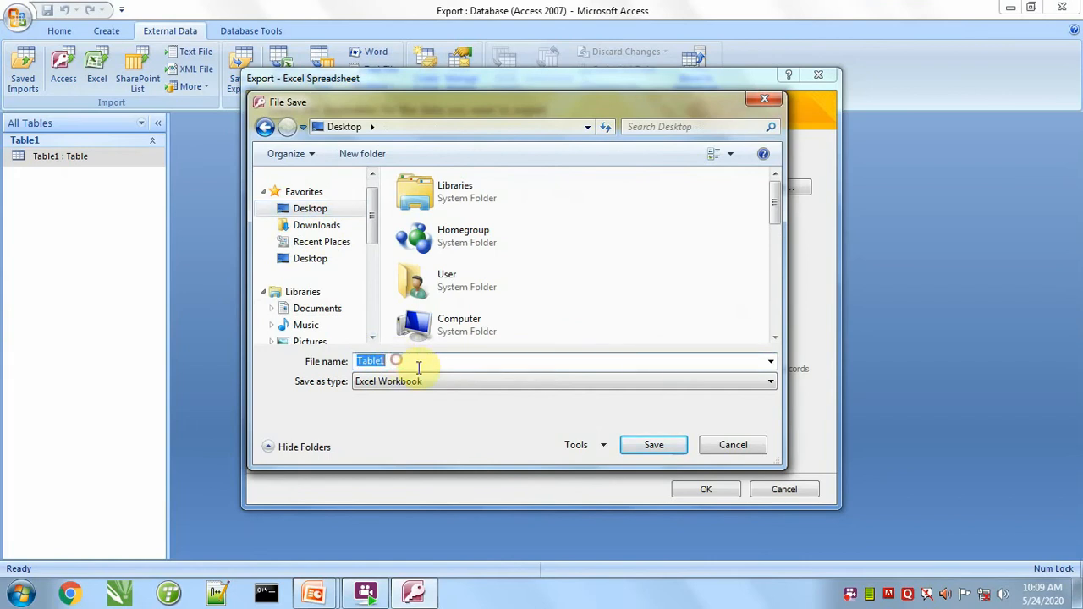
left_click(648, 445)
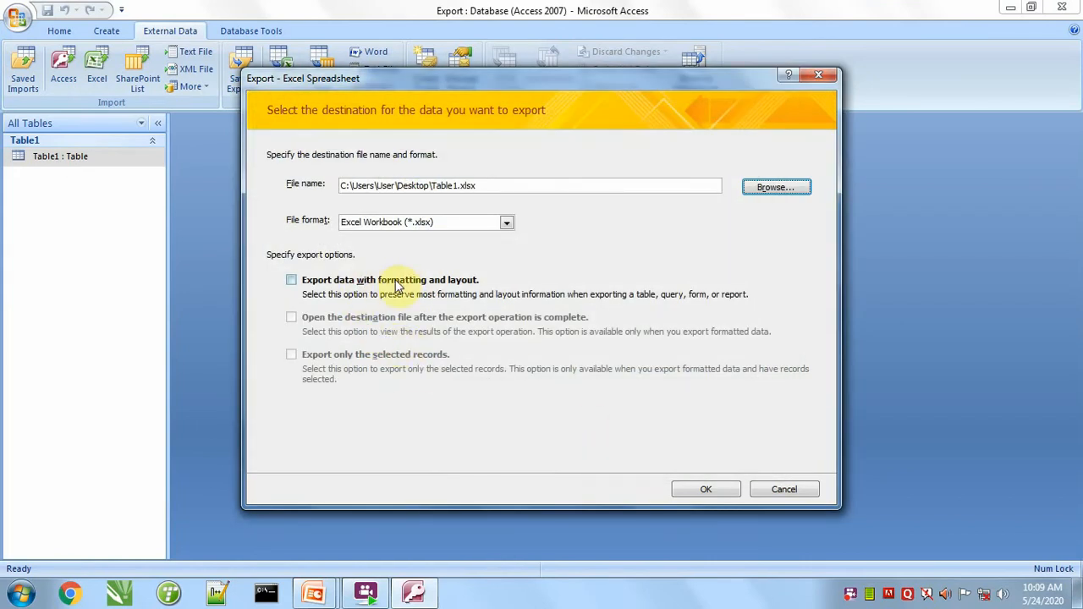
Step: Export the data with formatting and layout, opening the destination file when the export is complete
left_click(342, 288)
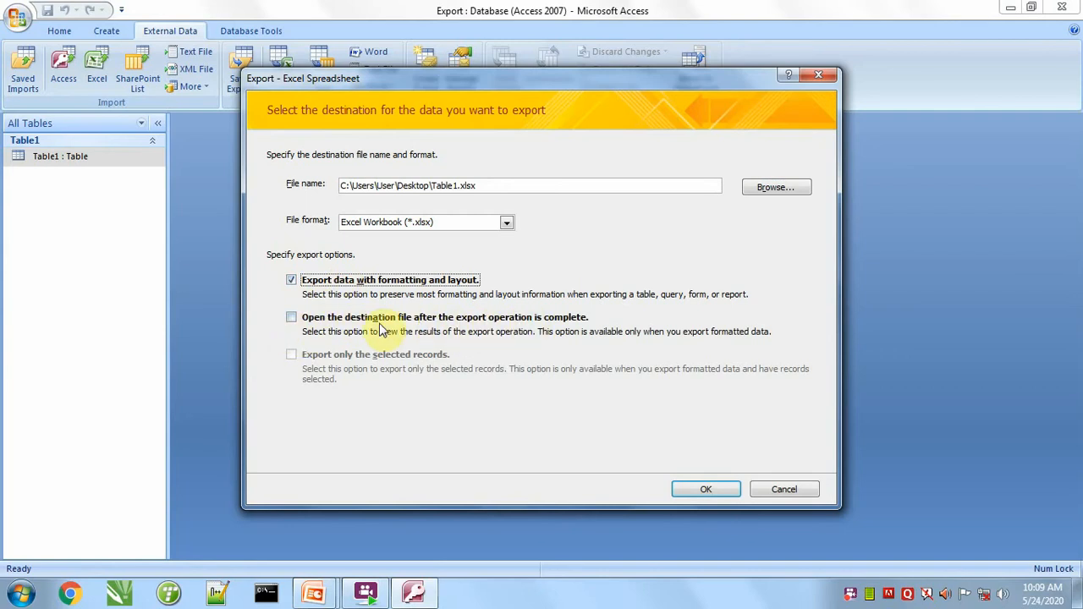
left_click(340, 320)
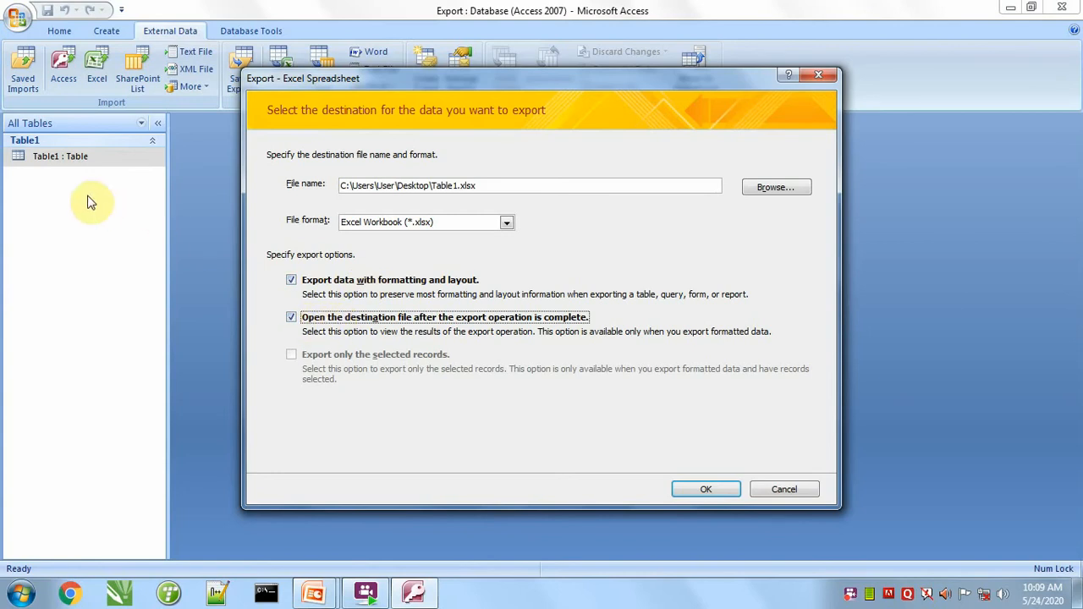
left_click(710, 490)
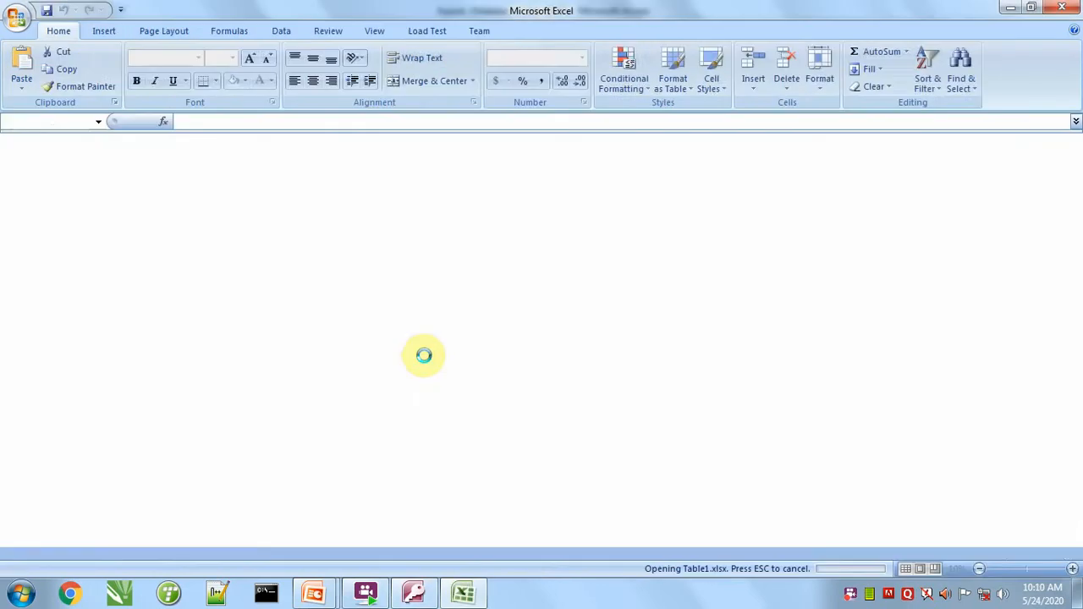
Step: Check the exported workbook, close Excel and save the export steps as Export-Table1
scroll(144, 313, "down", 4)
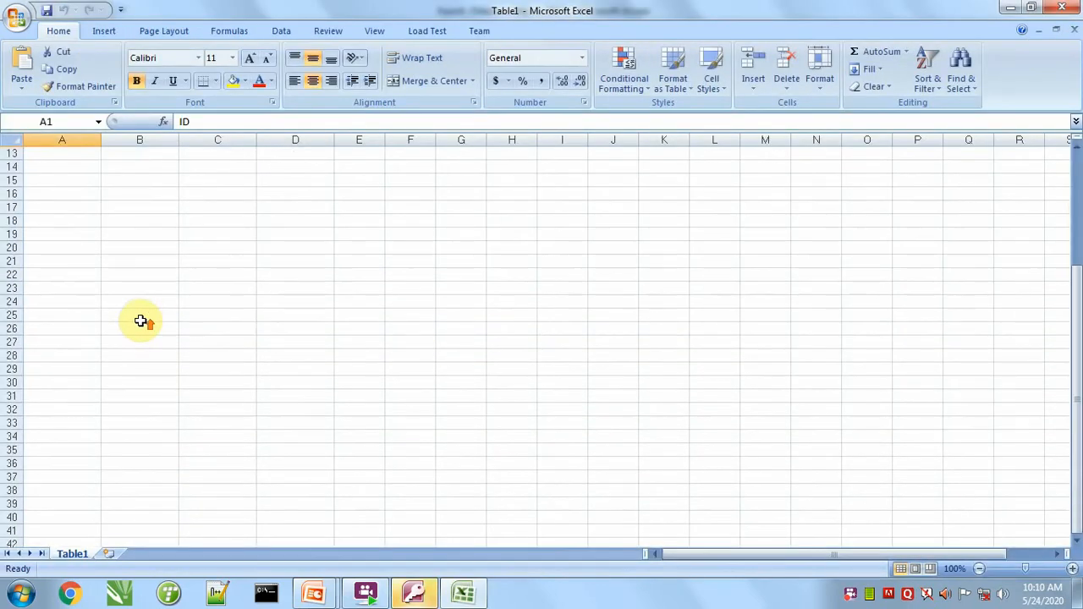
scroll(148, 301, "up", 4)
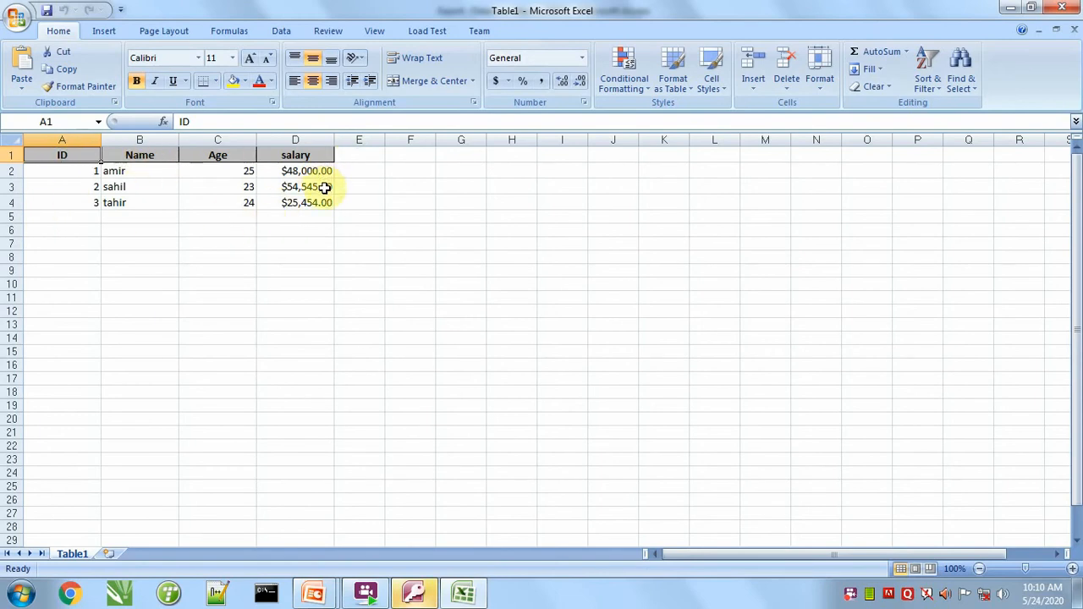
left_click(1062, 7)
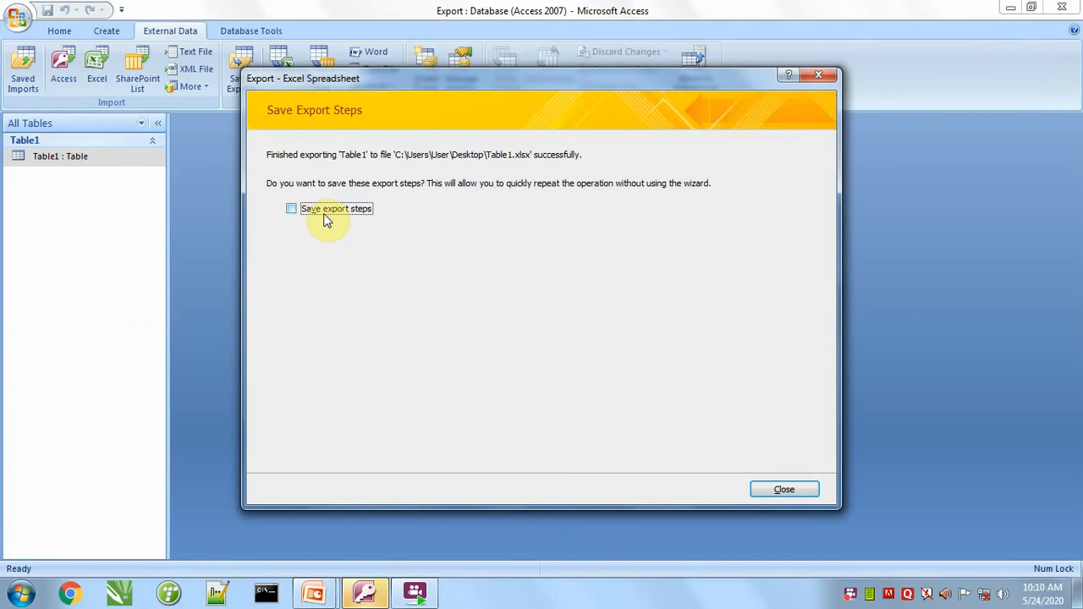
left_click(327, 218)
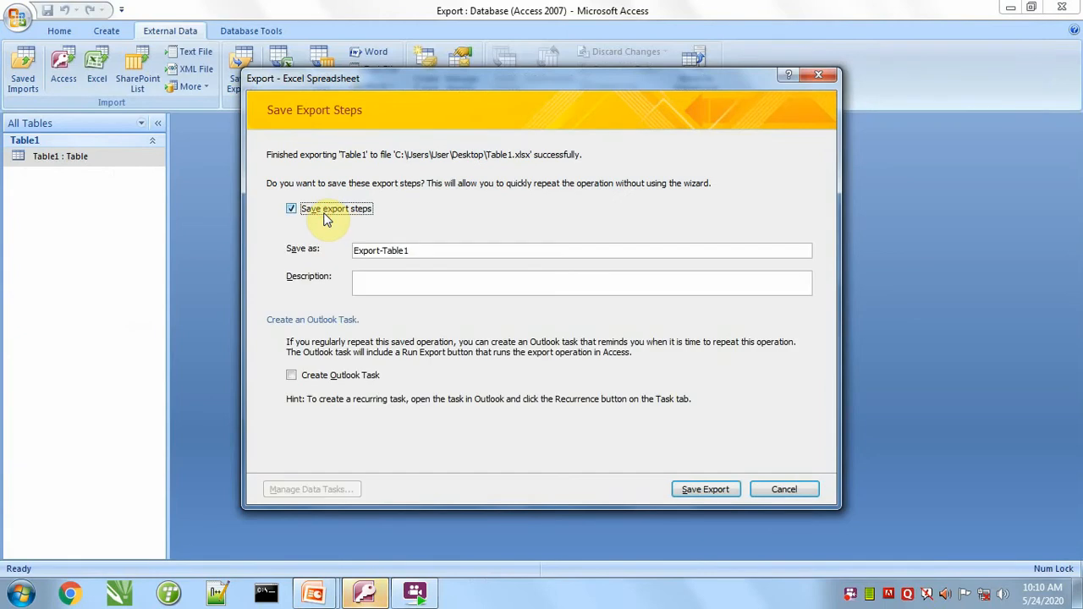
left_click(704, 489)
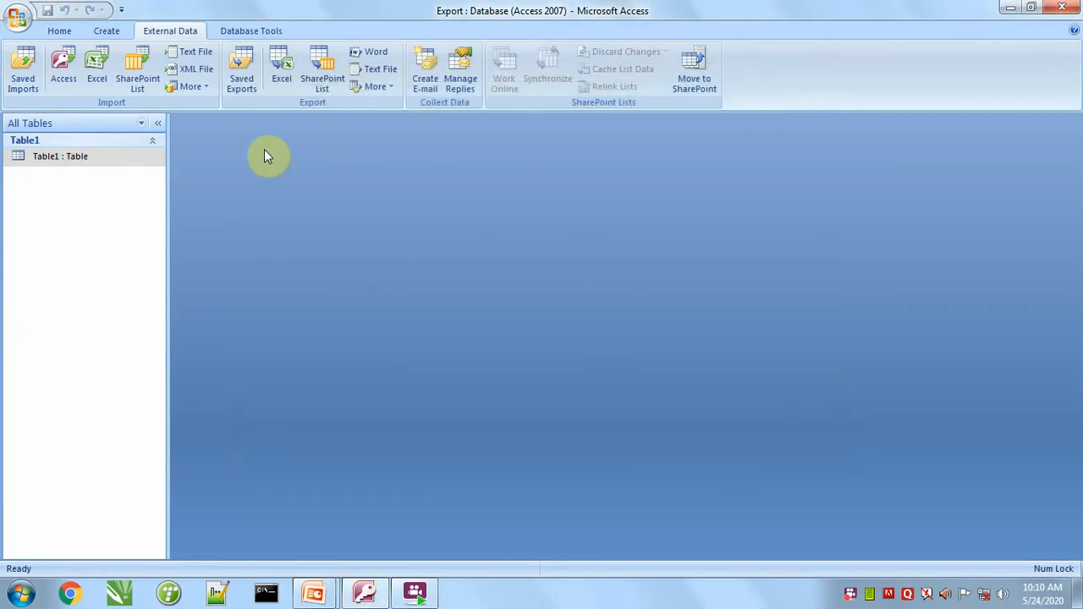
Step: Run the saved export Export-Table1, updating and replacing the existing Table1.xlsx on the Desktop
left_click(255, 91)
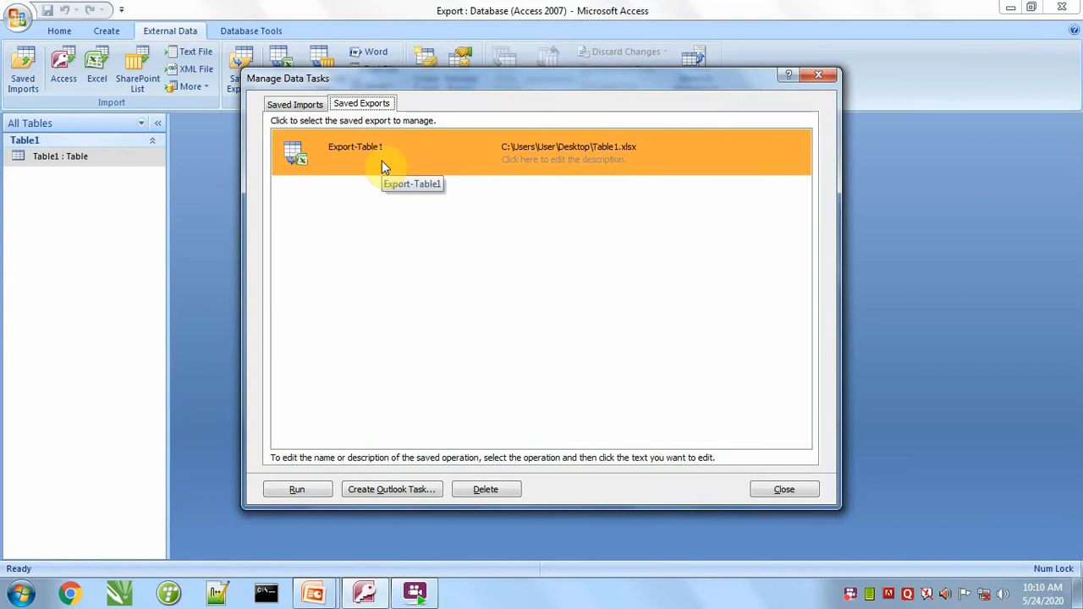
left_click(306, 491)
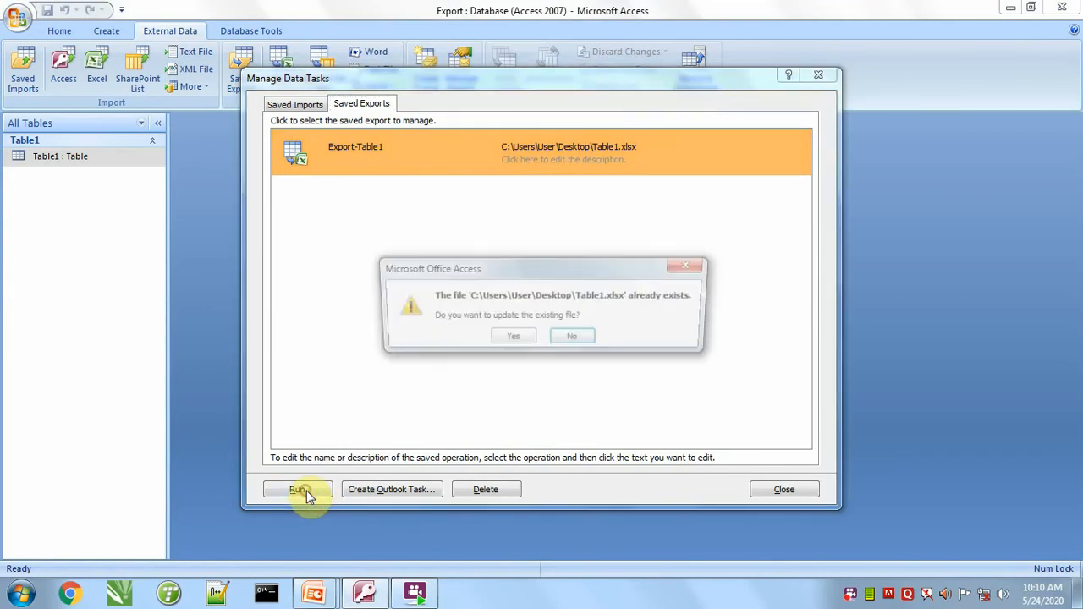
left_click(512, 339)
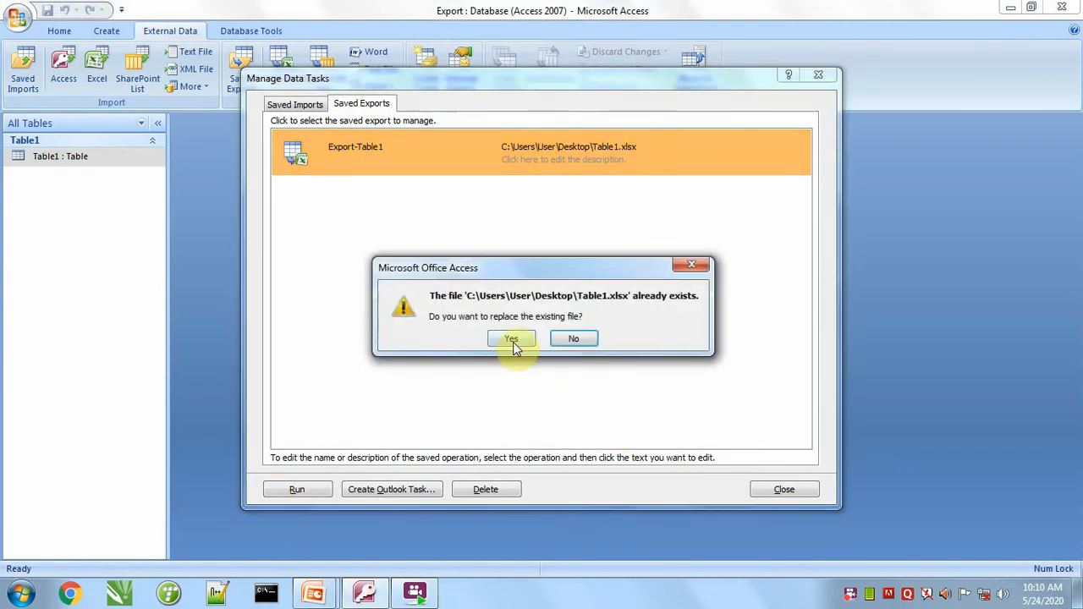
left_click(512, 339)
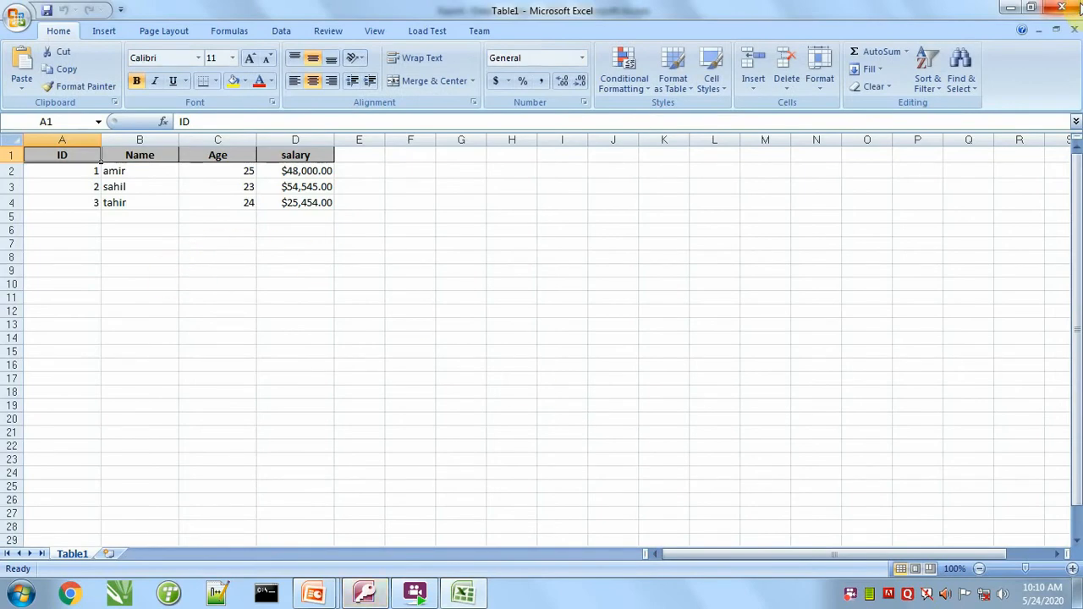
Step: Close the exported workbook, finish the saved export, leave the data tasks dialog and select Table1
left_click(1062, 7)
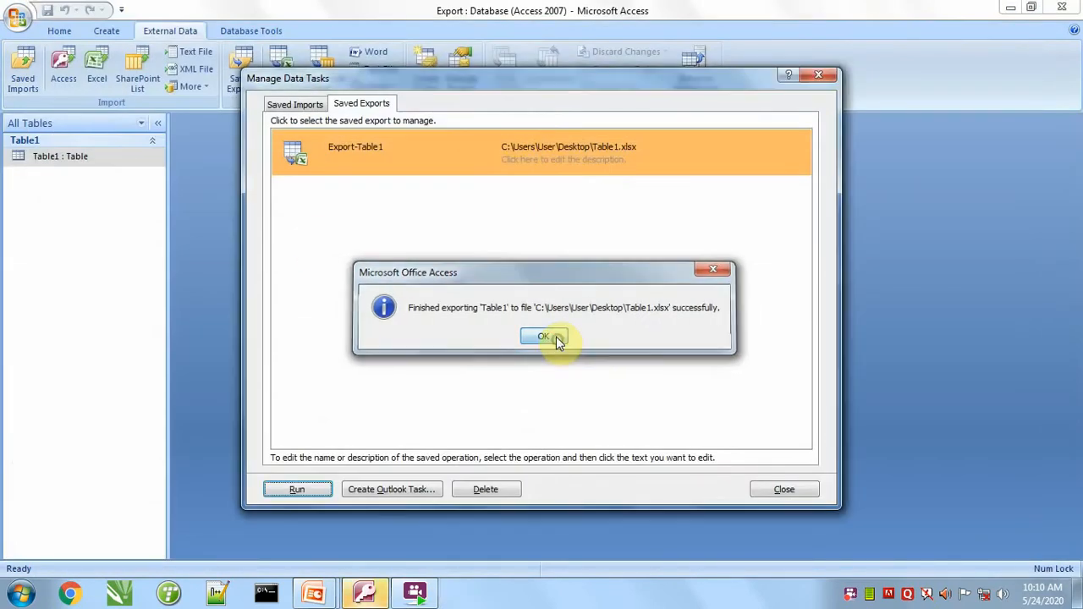
left_click(544, 336)
left_click(784, 489)
left_click(82, 168)
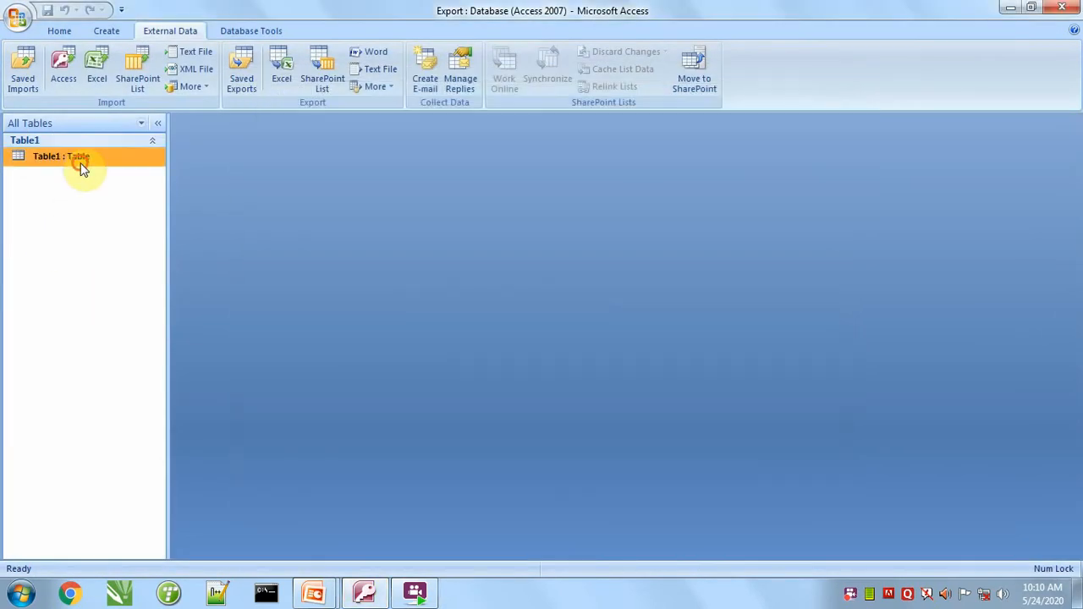
Step: Switch to the Desktop and delete the exported Table1 workbook
left_click(1012, 10)
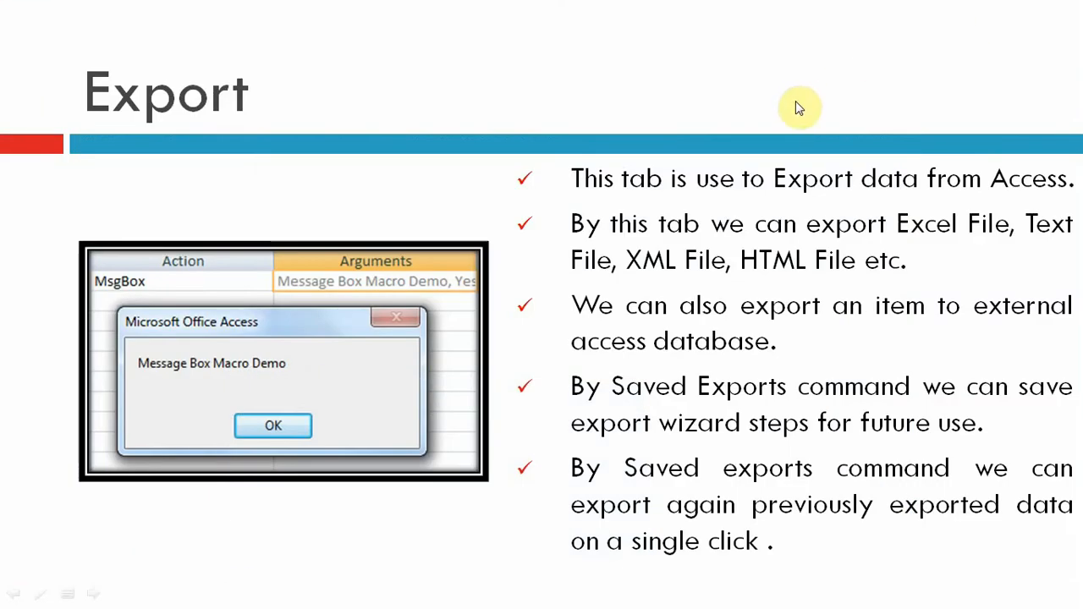
key("alt+Tab")
key("alt+Tab")
key("alt+Tab")
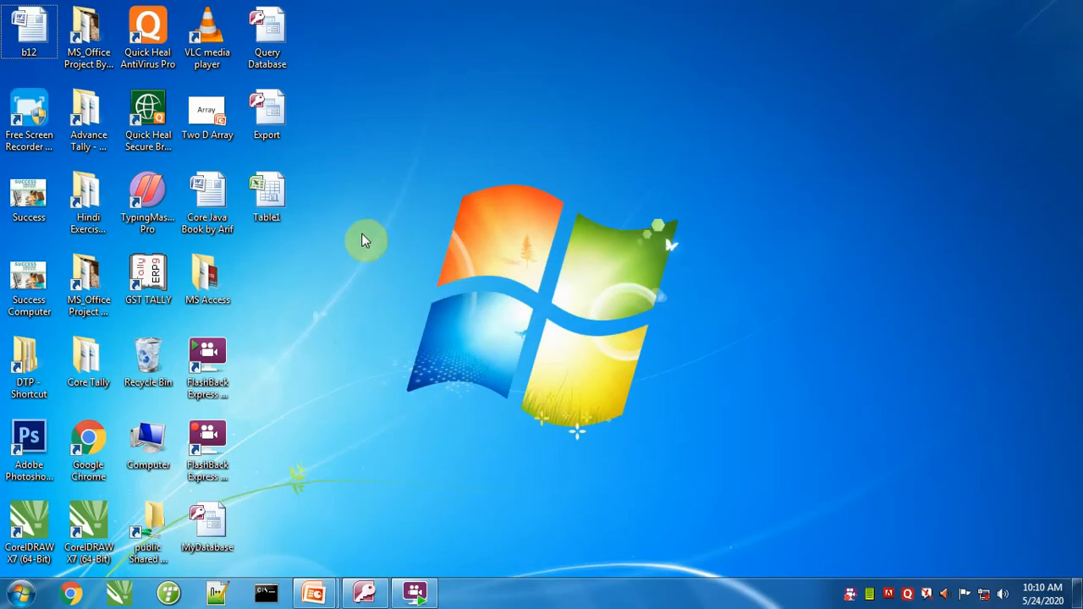
left_click(275, 203)
key("Delete")
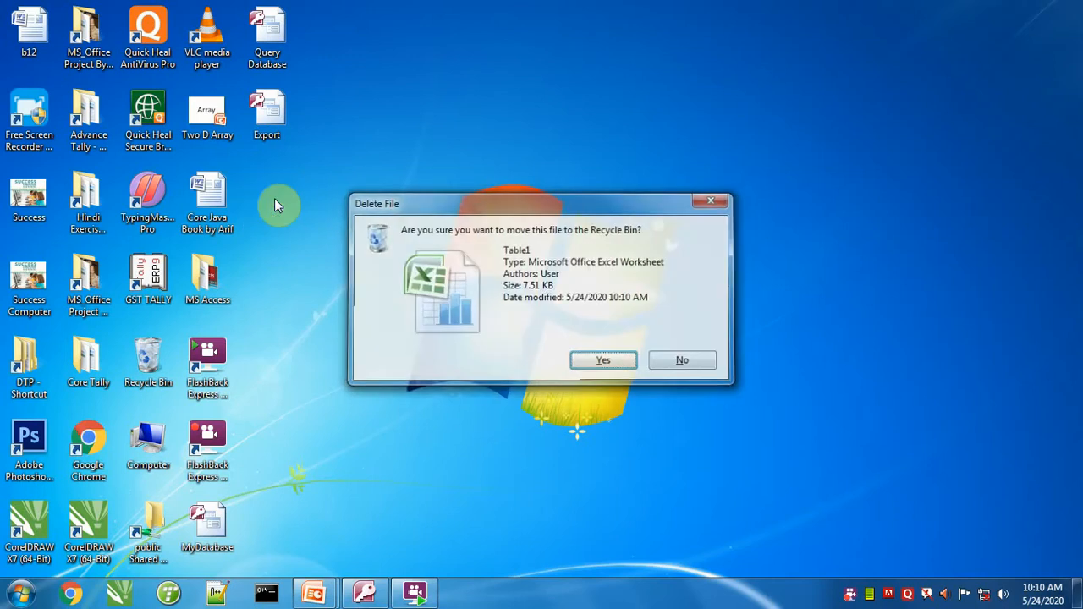
key("Return")
Step: Return to Access and run the saved export Export-Table1, closing the workbook it opens
left_click(364, 592)
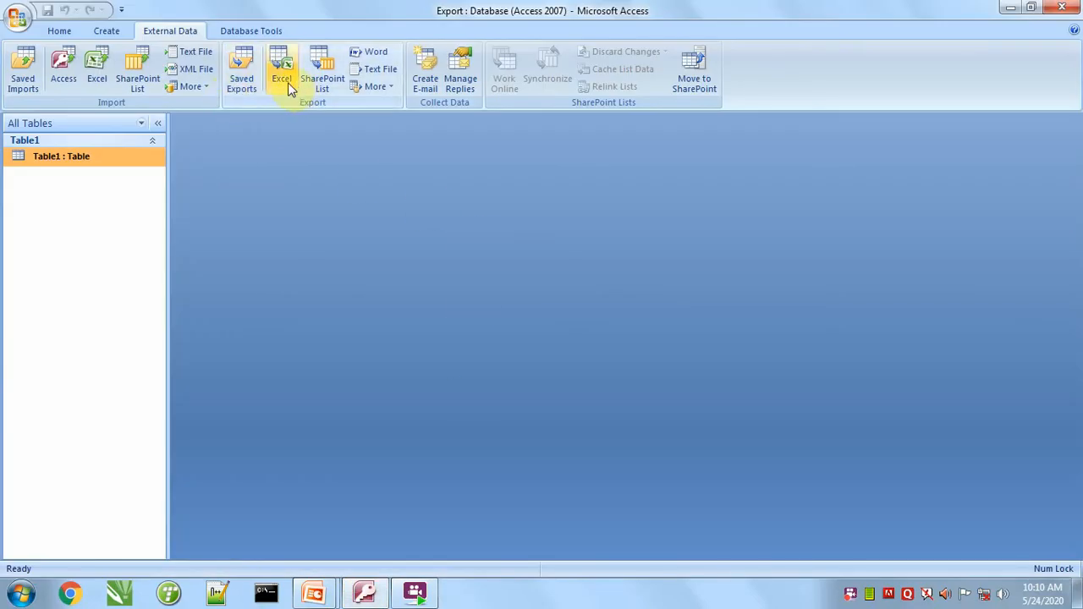
left_click(241, 75)
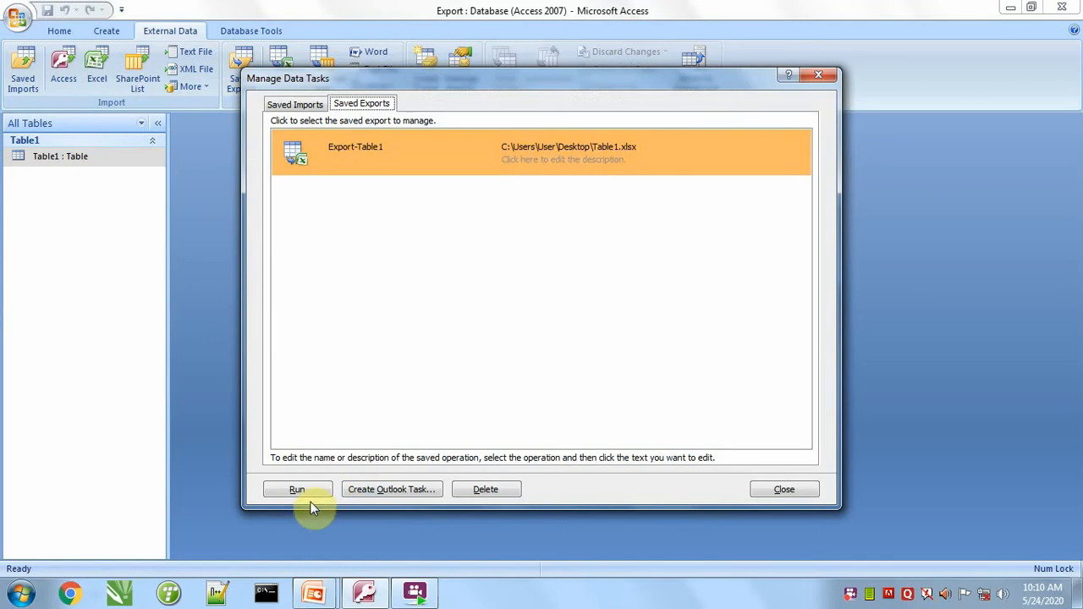
left_click(309, 490)
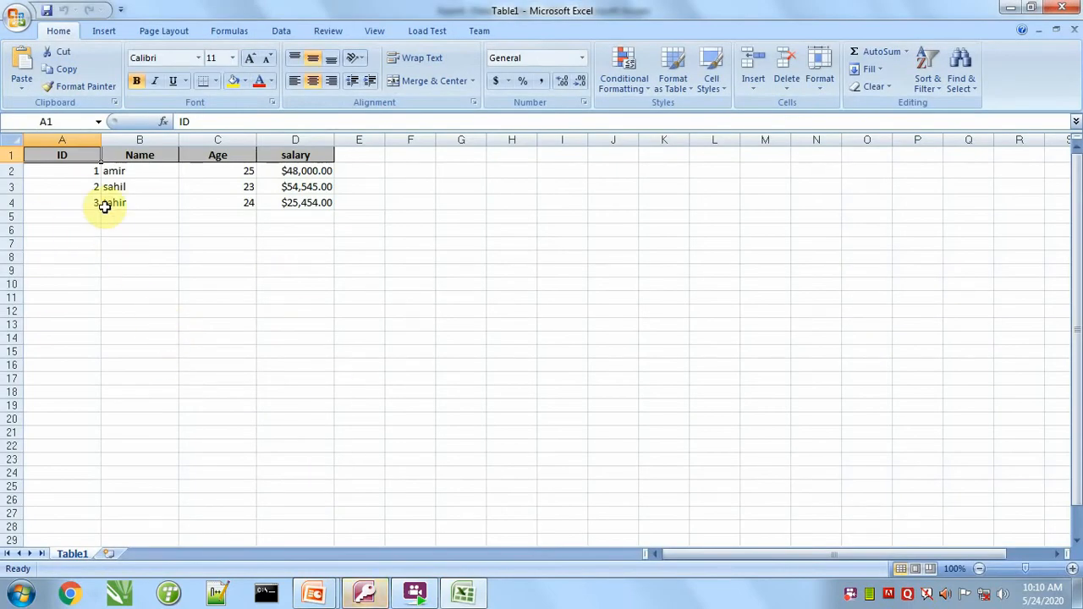
left_click(1065, 7)
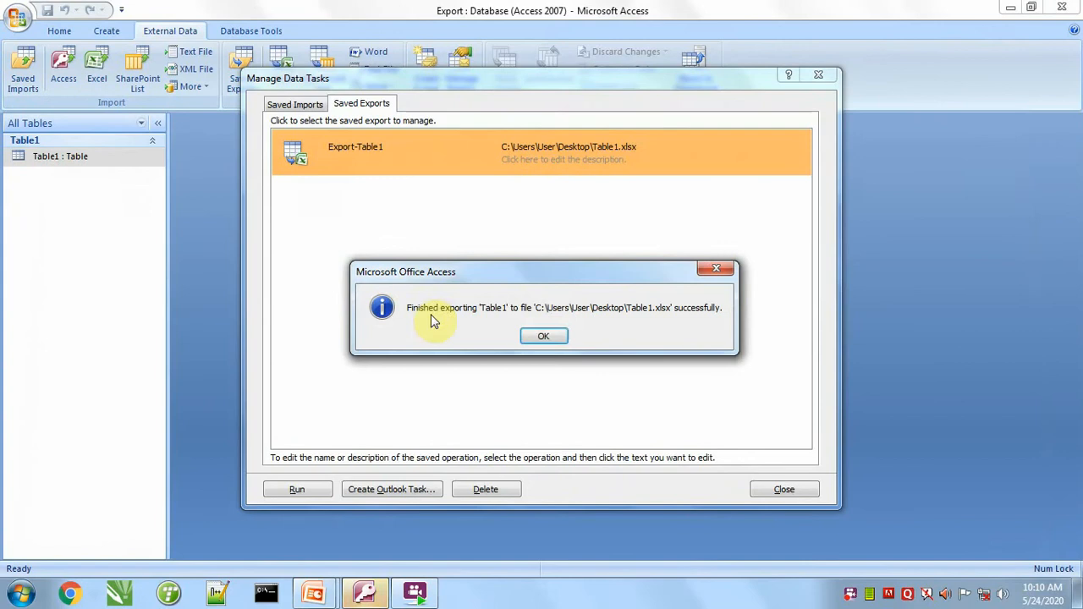
left_click(546, 337)
Step: Switch to the Desktop and check for the exported Table1 workbook
key("alt+Tab")
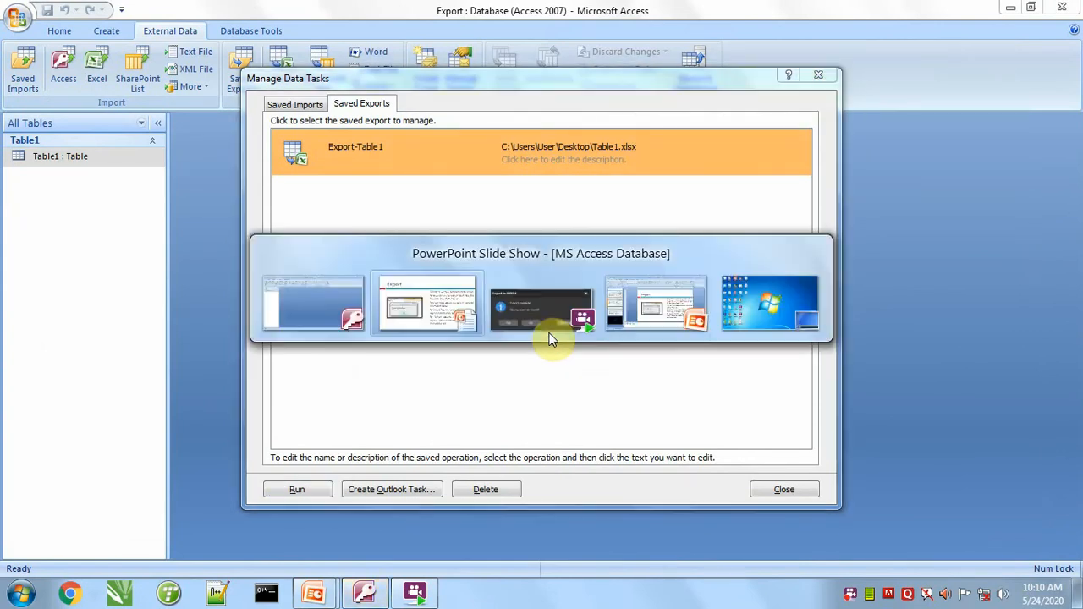
key("alt+Tab")
key("alt+Tab")
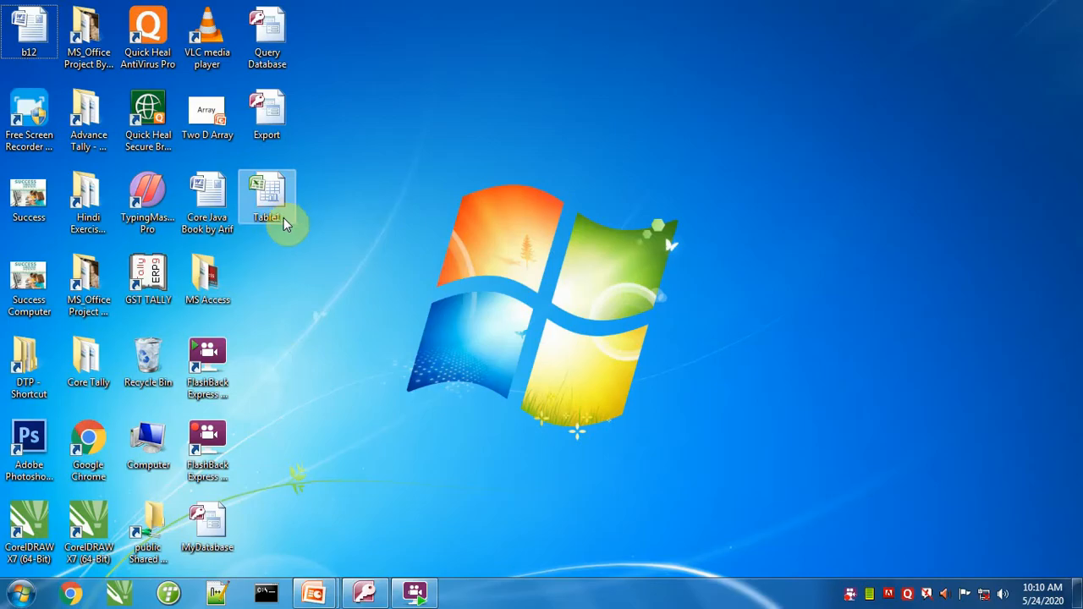
Step: Dismiss the Export to MPEG4 message without viewing the exported video
key("alt+Tab")
key("alt+Tab")
key("alt+Tab")
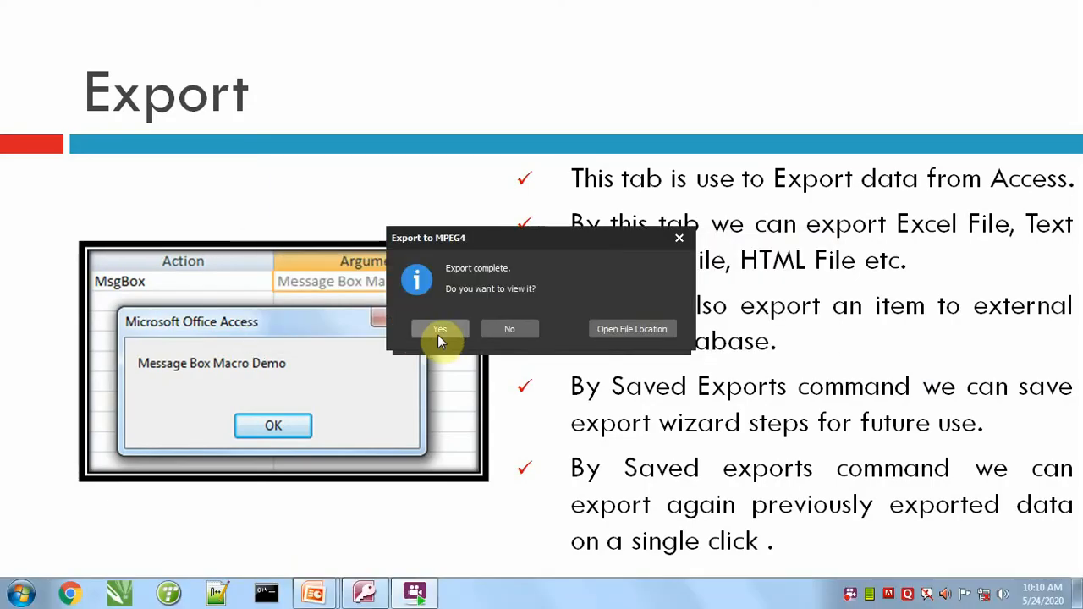
left_click(512, 330)
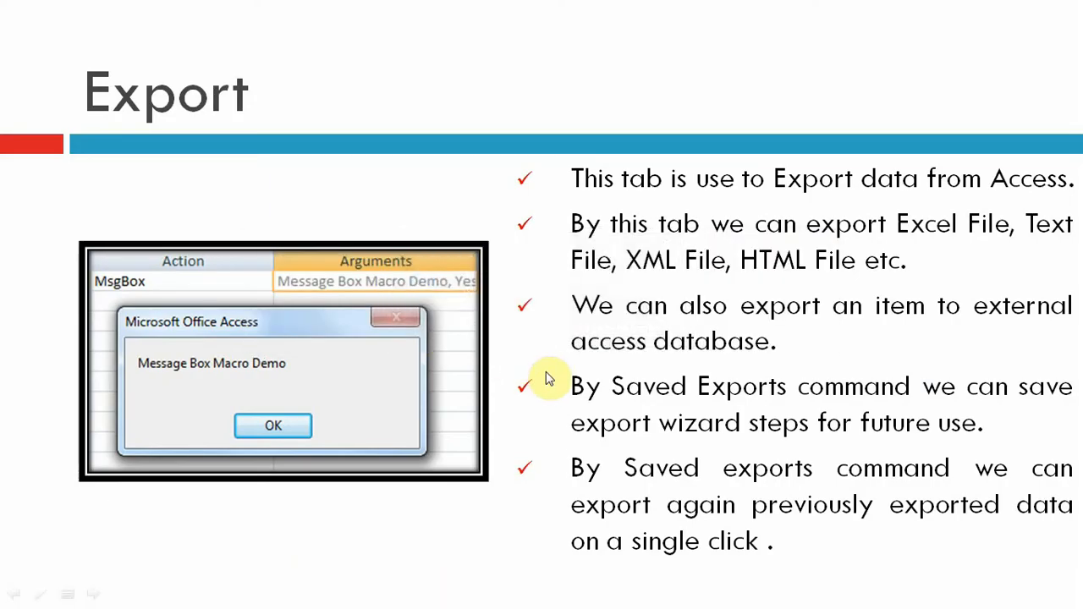
Step: Switch to Access and rerun Export-Table1, replacing the existing Table1.xlsx, and close the opened workbook and the data tasks dialog
key("alt+Tab")
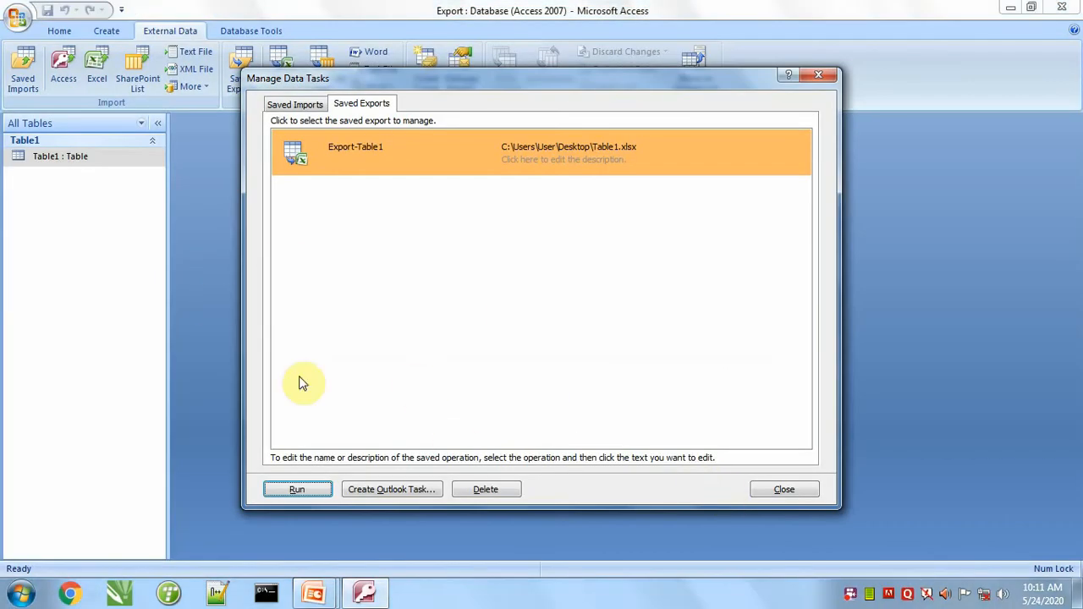
left_click(300, 489)
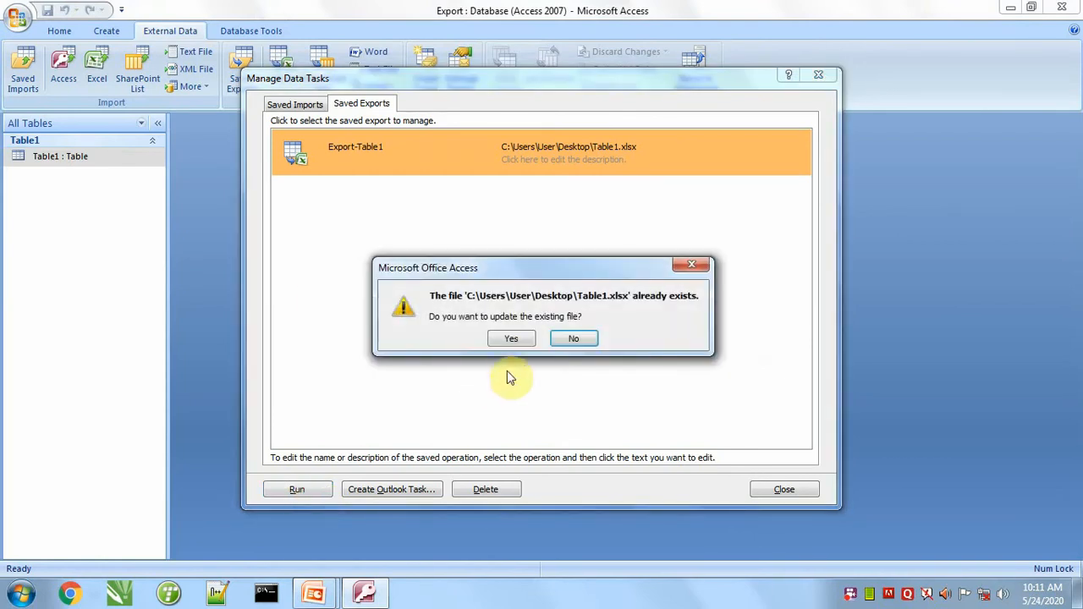
left_click(511, 340)
left_click(511, 340)
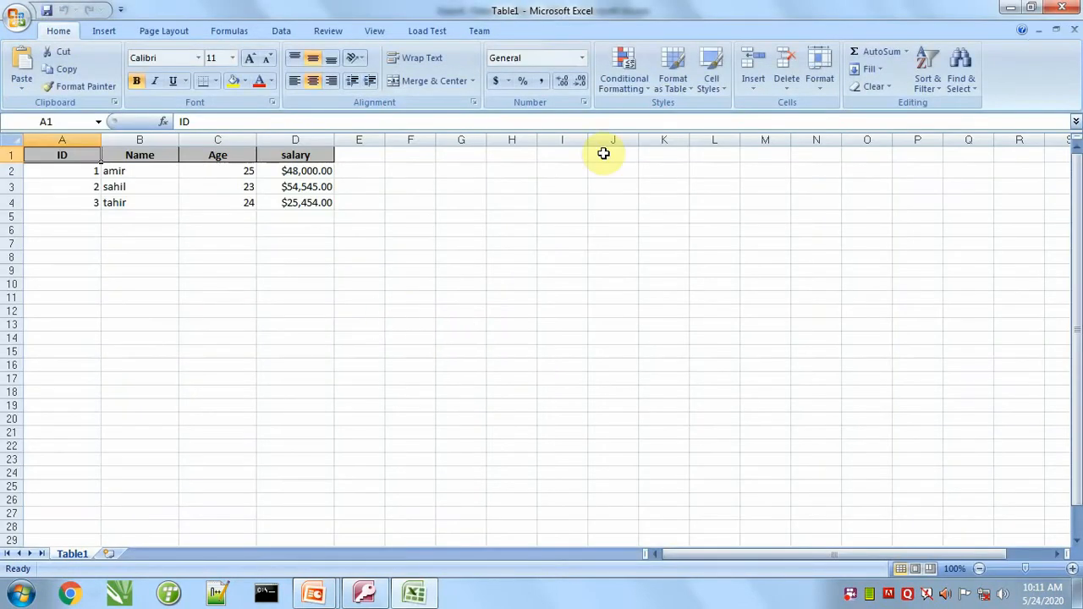
left_click(1071, 7)
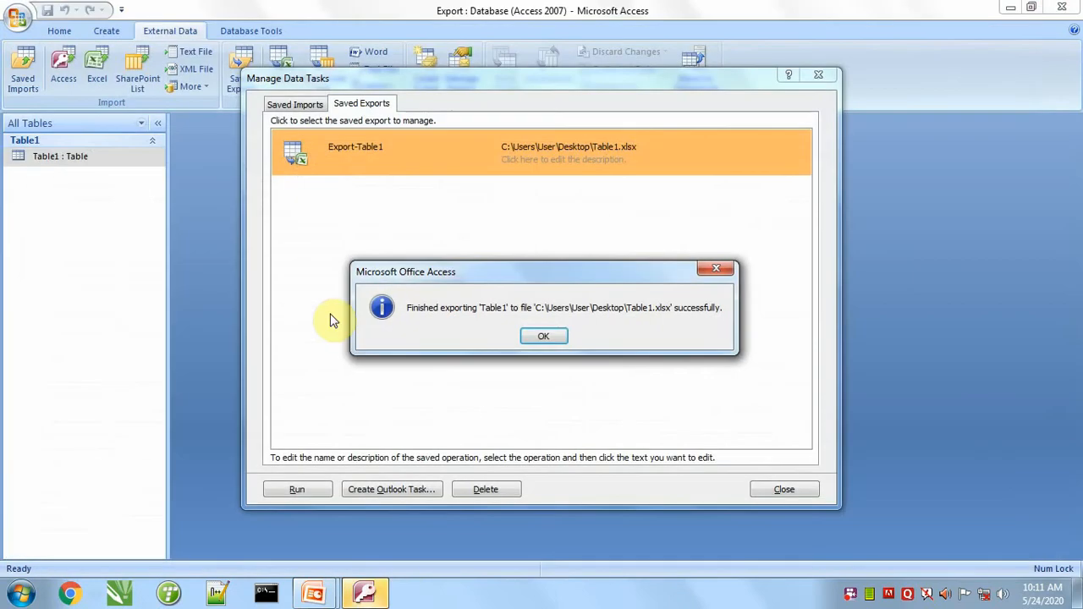
left_click(544, 339)
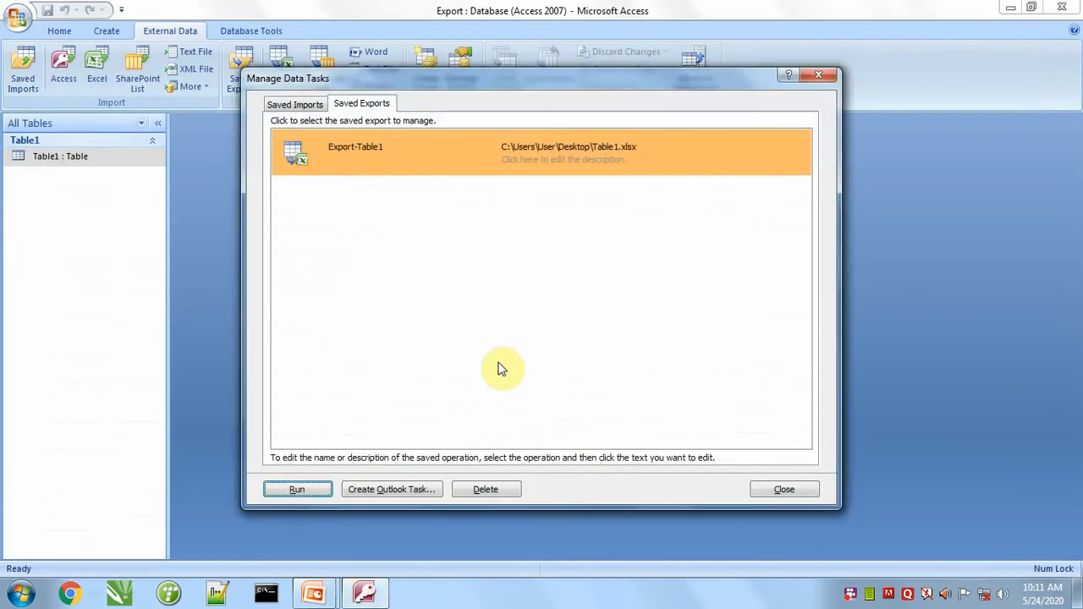
left_click(779, 489)
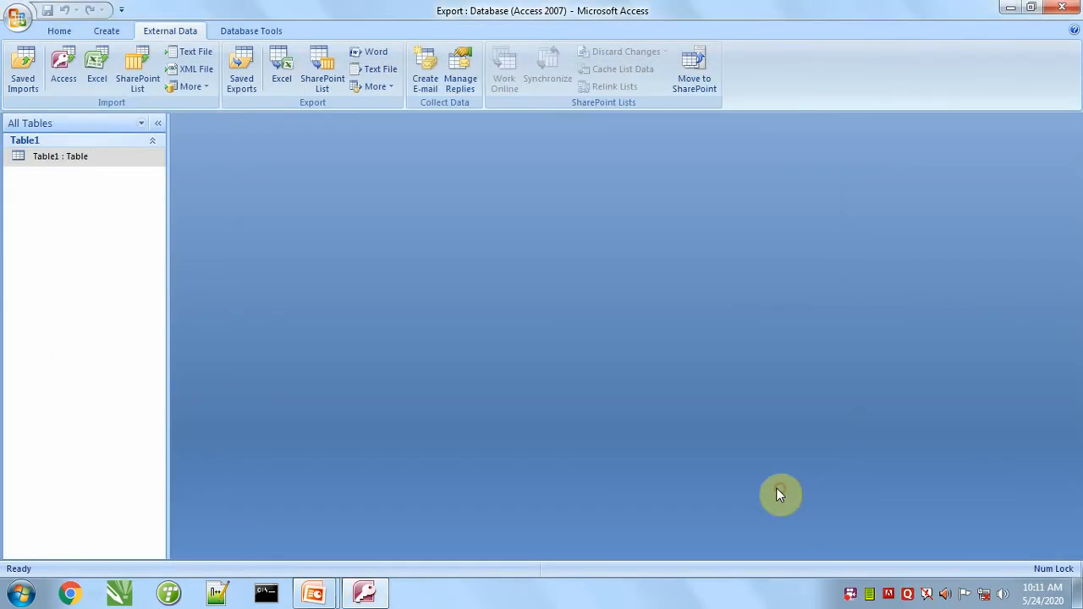
Step: Export Table1 to an Excel workbook named Table2.xlsx on the Desktop, without formatting and layout and without saving the export steps
left_click(45, 160)
left_click(280, 80)
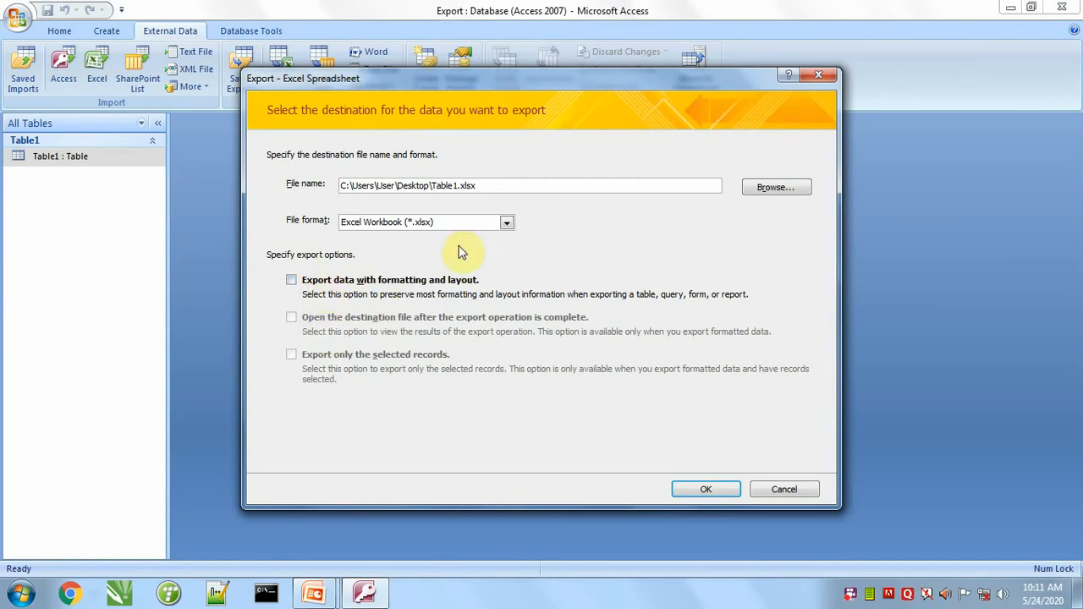
left_click(768, 187)
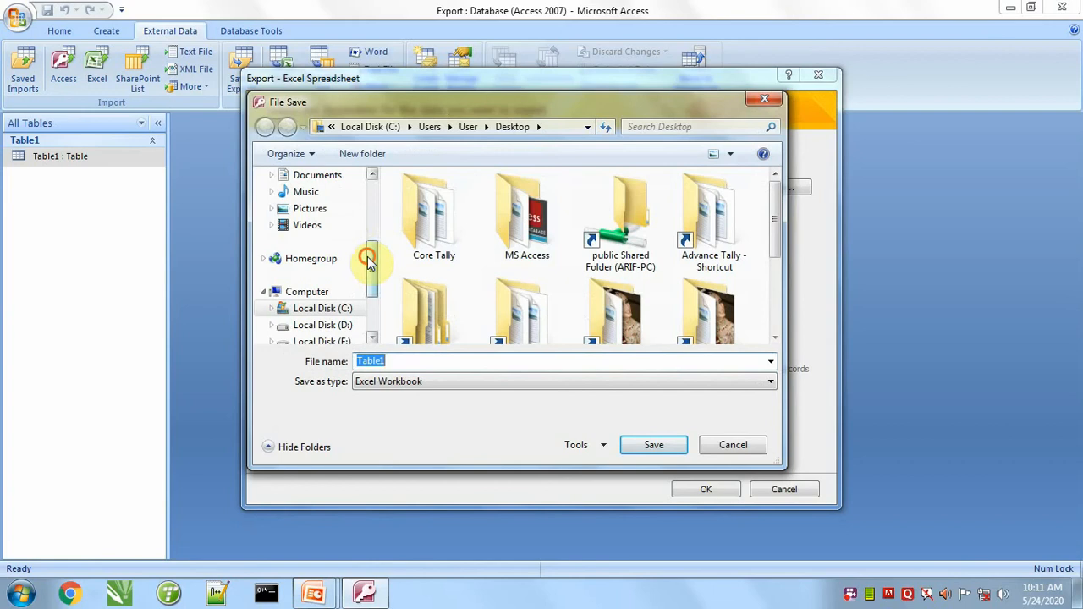
left_click_drag(368, 261, 370, 212)
left_click(310, 232)
double_click(400, 357)
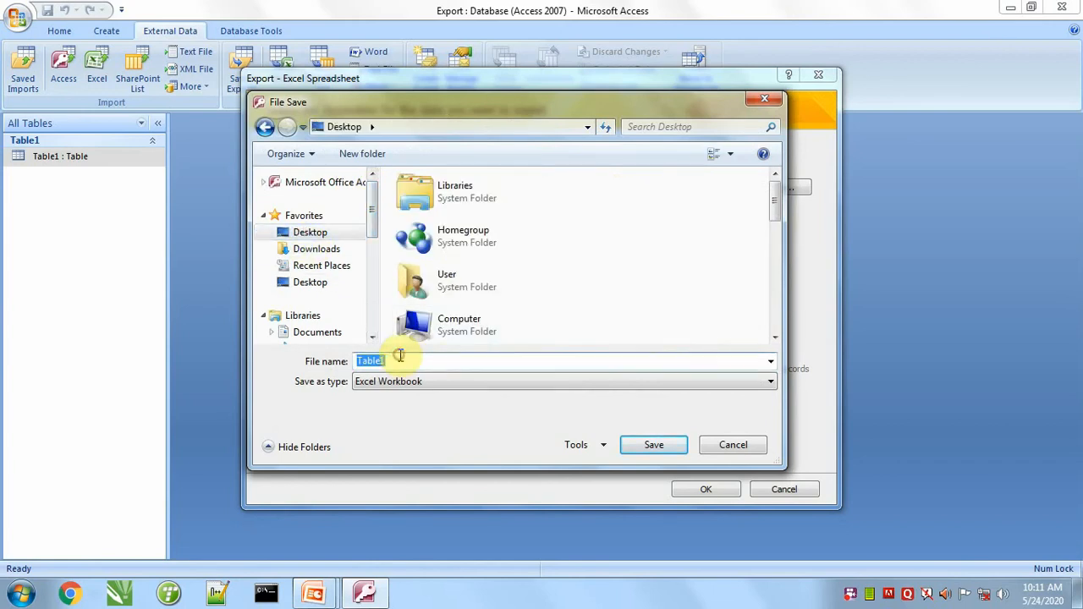
key("BackSpace")
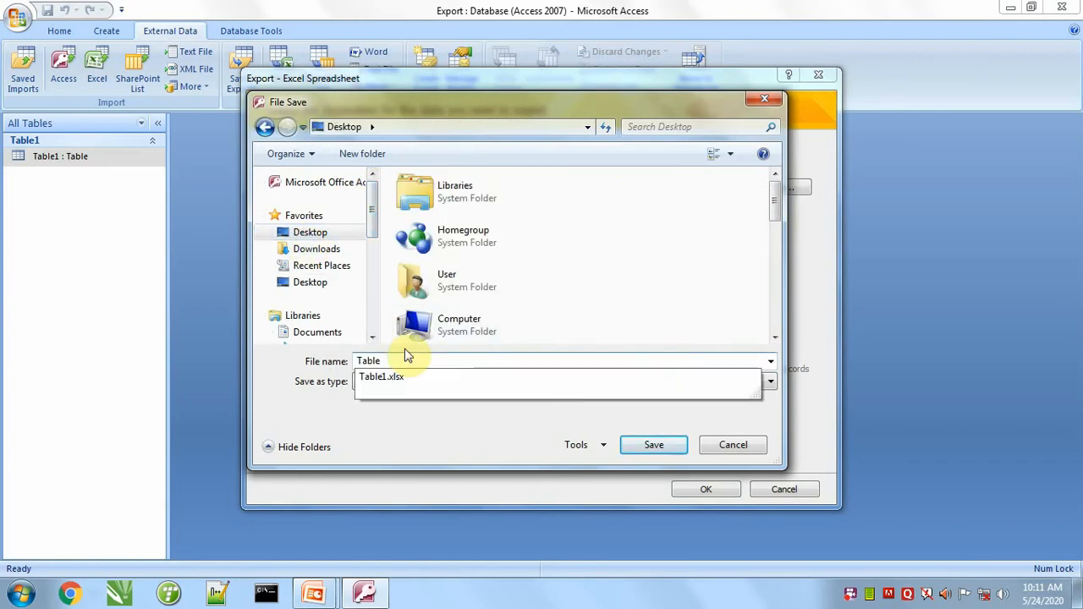
type("2")
left_click(670, 444)
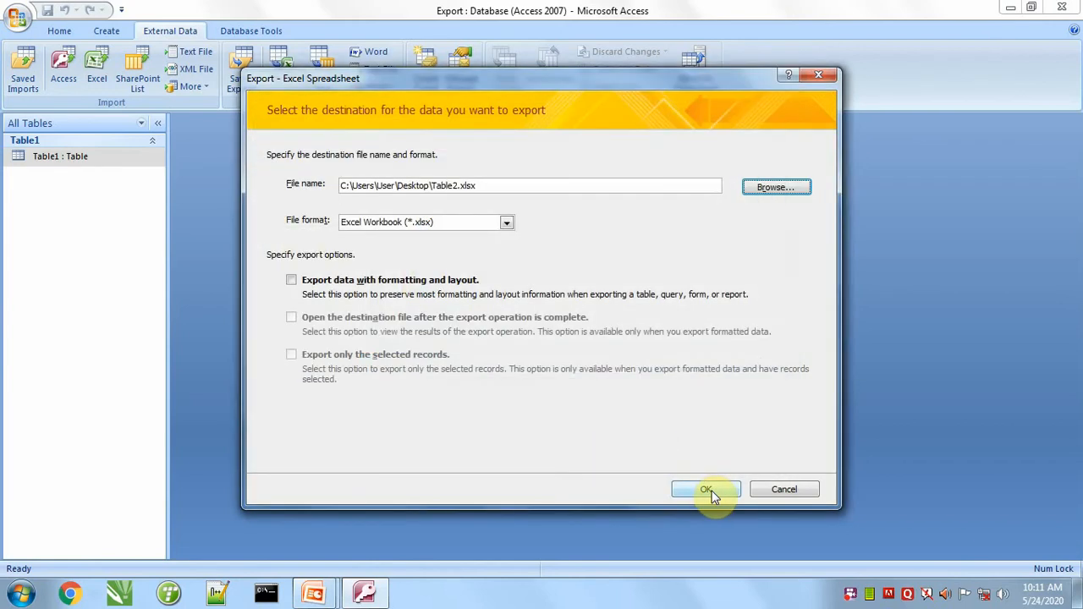
left_click(707, 490)
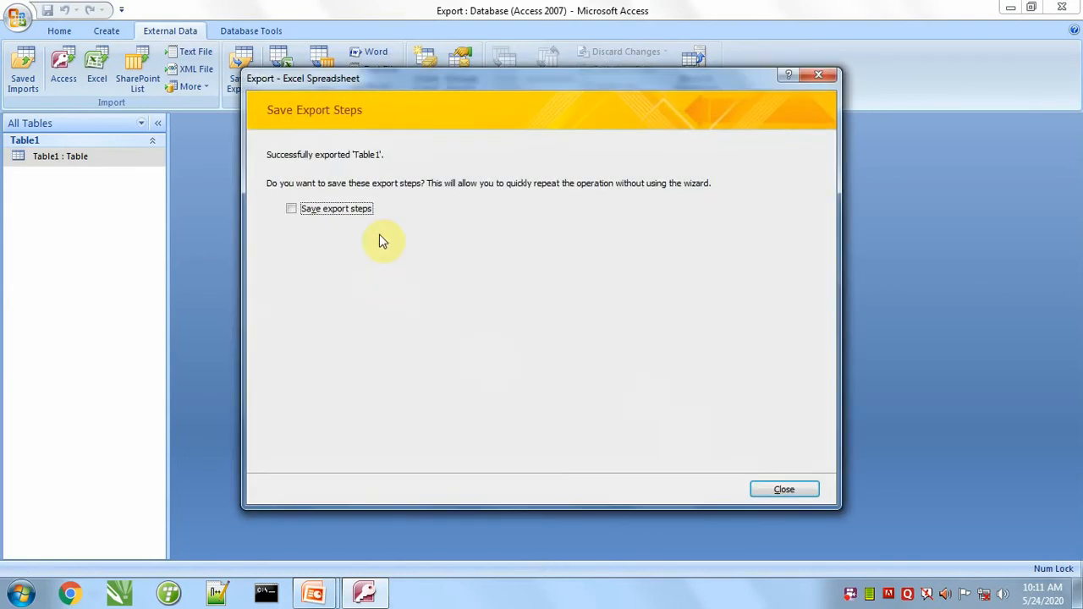
left_click(780, 490)
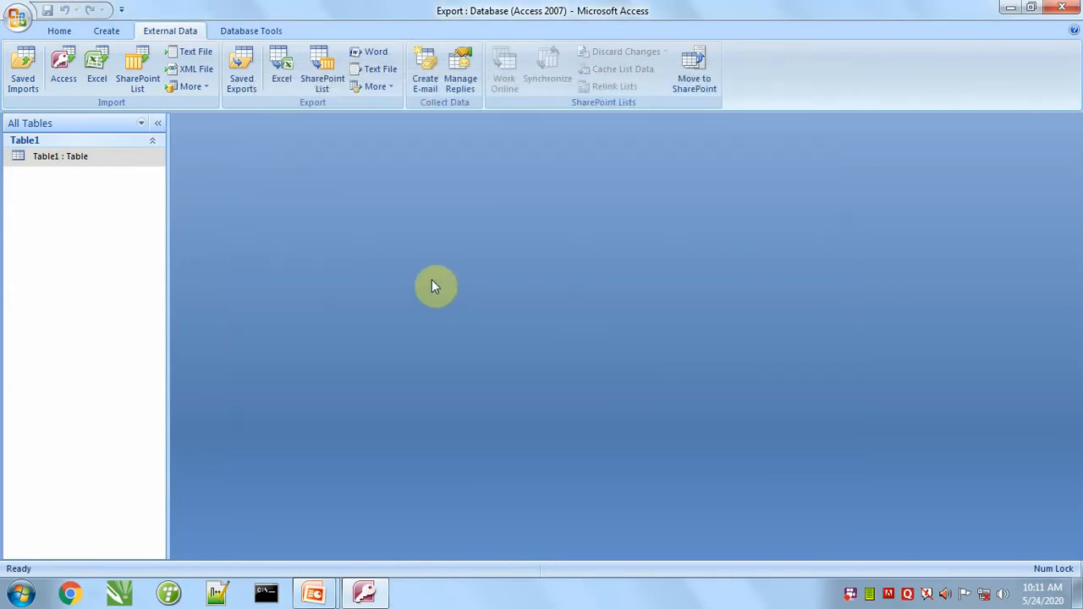
Step: Open the Table2 workbook from the Desktop to check the exported data
key("alt+Tab")
key("Tab")
key("Tab")
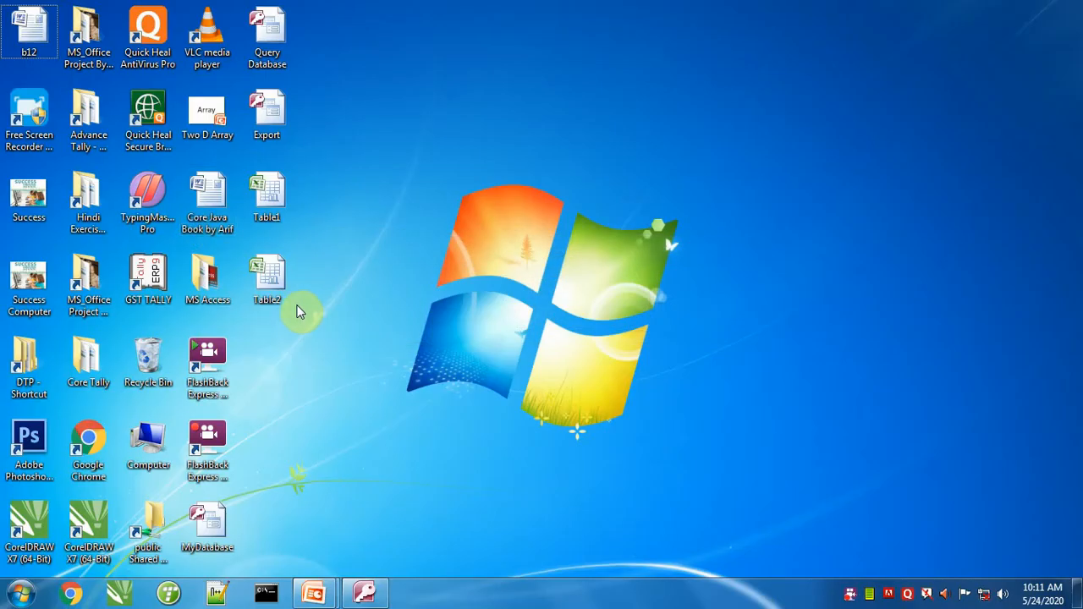
double_click(284, 303)
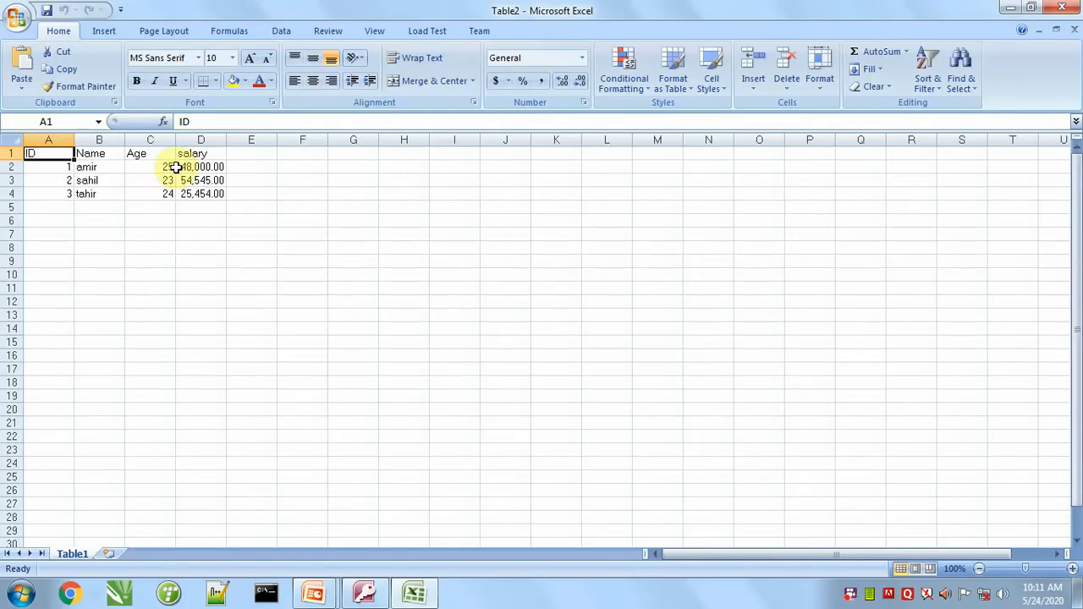
Step: Open the Table1 workbook from the Desktop and compare its formatting with Table2
key("alt+Tab")
key("alt+Tab")
key("alt+Tab")
key("alt+Tab")
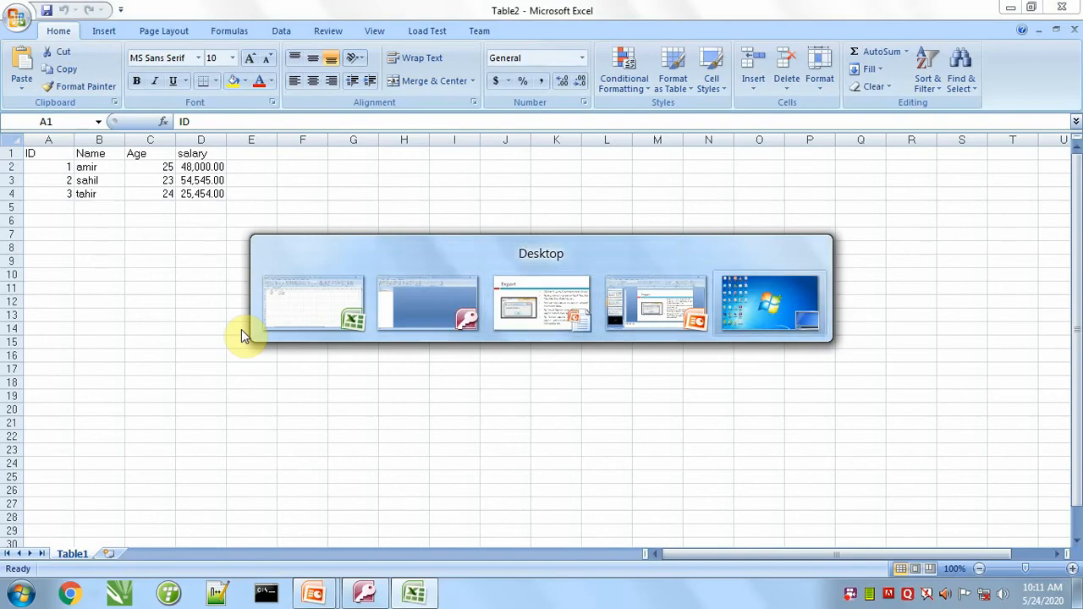
left_click(262, 214)
double_click(262, 213)
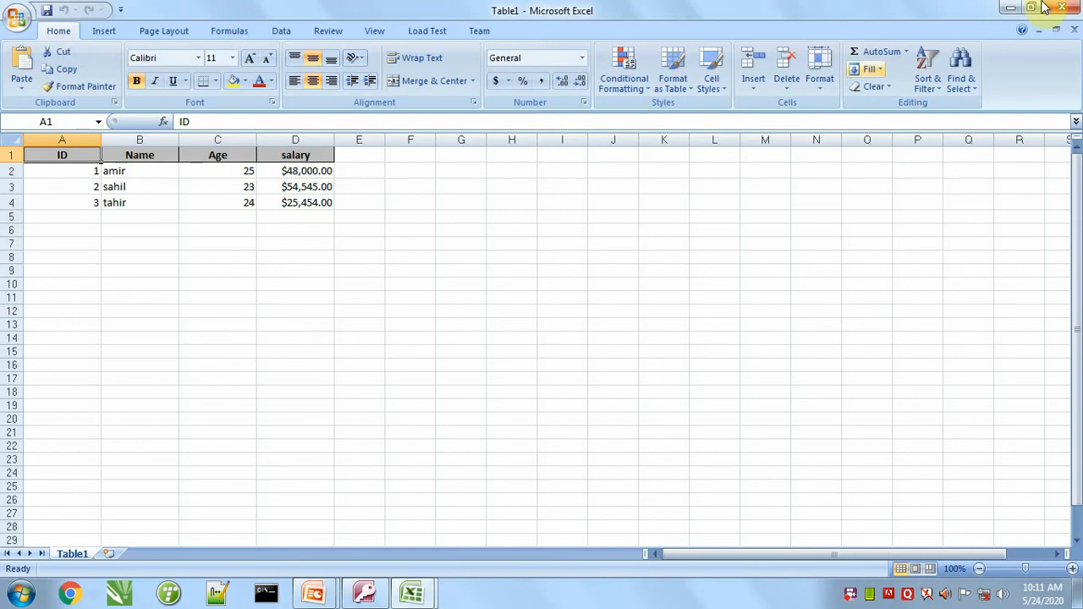
mouse_move(415, 597)
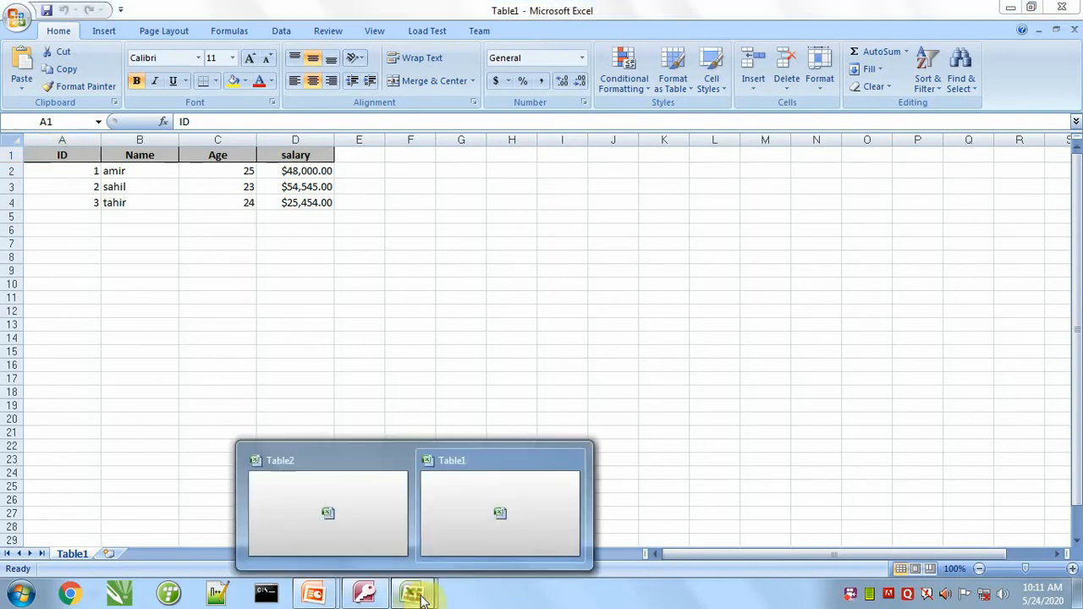
left_click(381, 544)
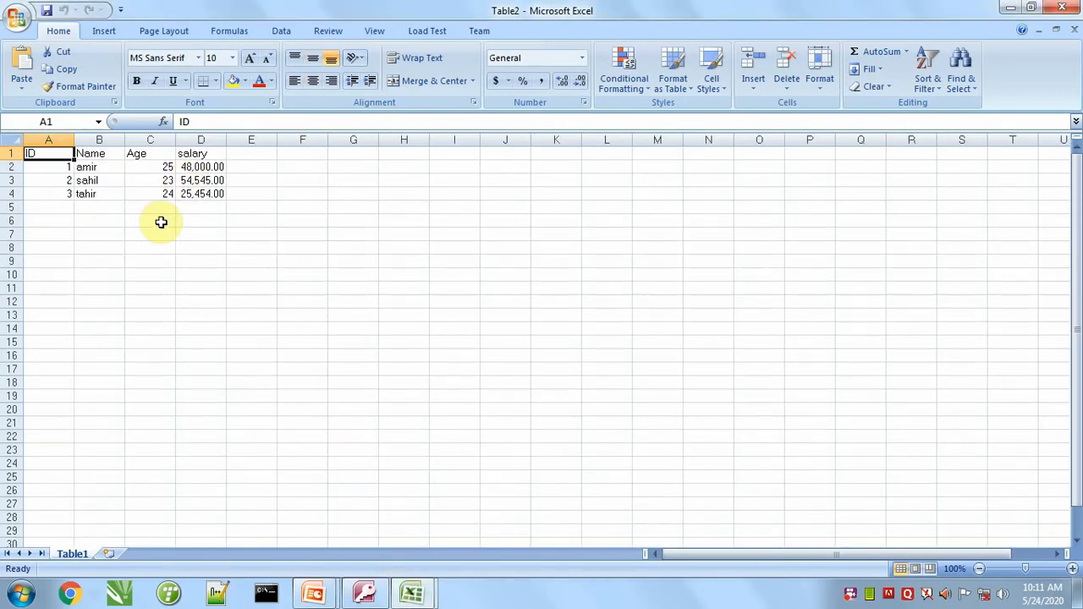
Step: Close the Table2 and Table1 workbooks and return to Access
left_click(1062, 8)
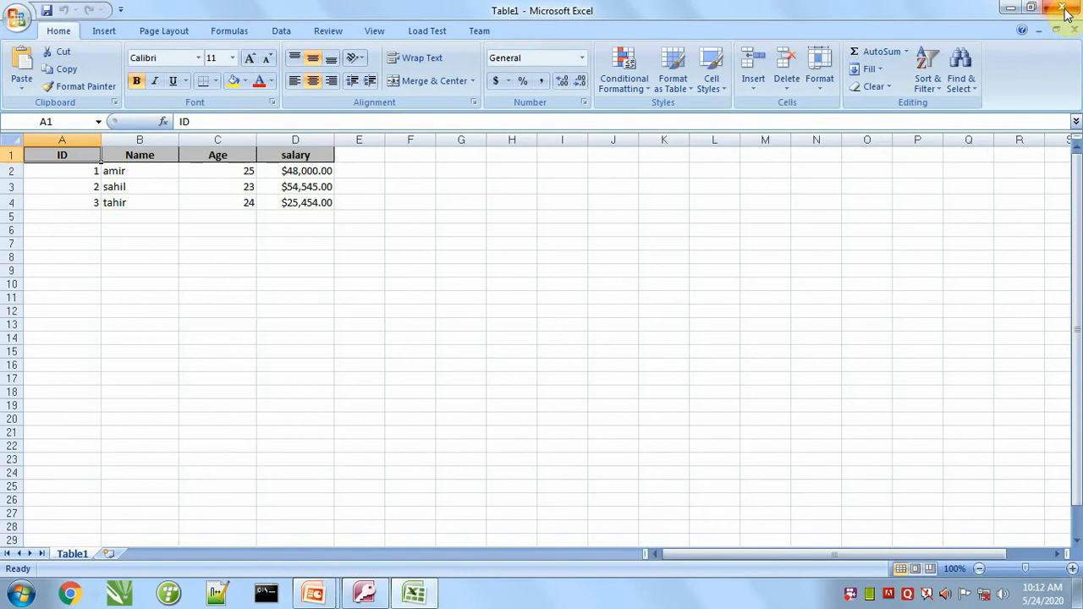
left_click(1067, 10)
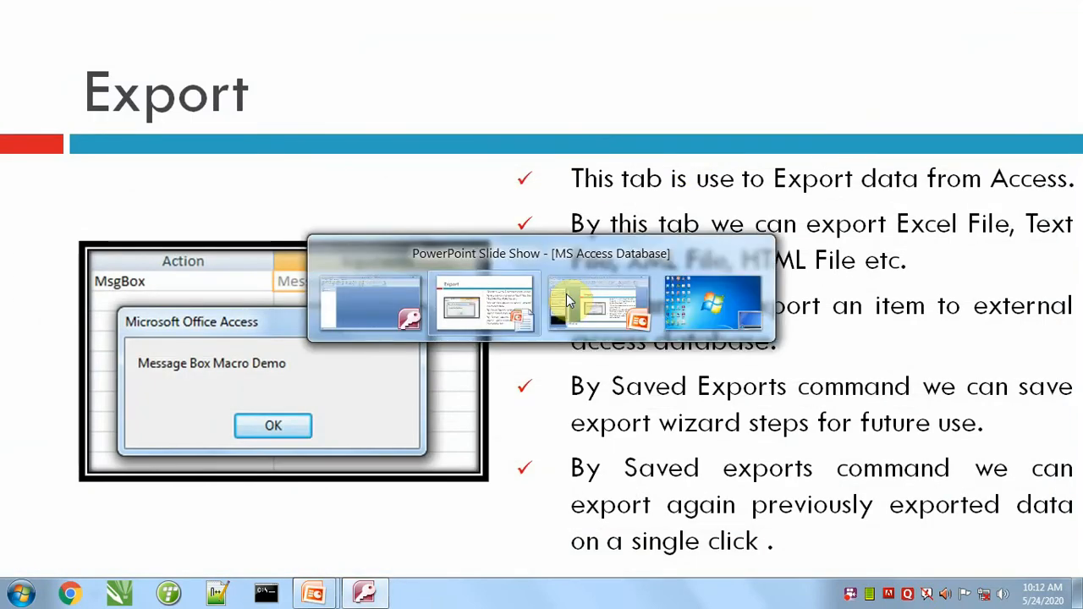
key("alt+Tab")
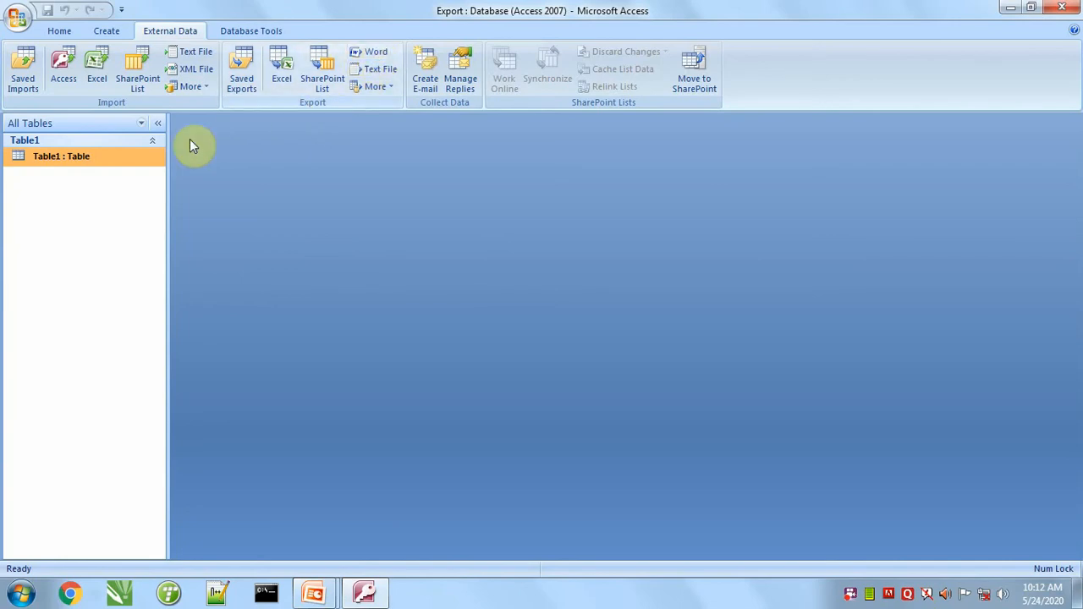
Step: Export Table1 to a Word rich text file named Word Table on the Desktop and save the export steps
left_click(368, 53)
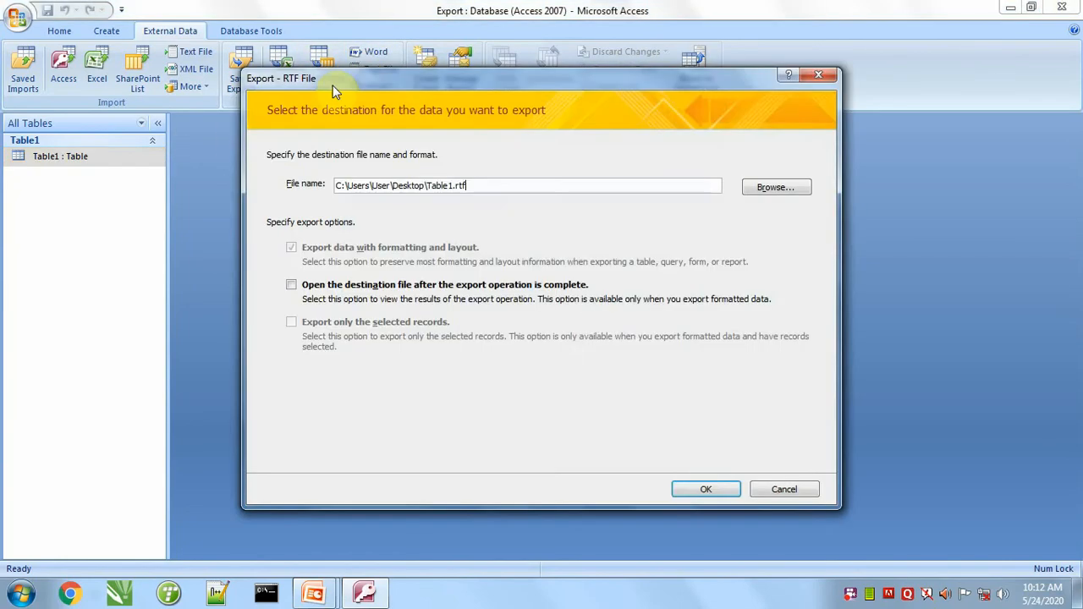
left_click(775, 188)
left_click_drag(369, 252, 372, 190)
left_click(310, 231)
double_click(443, 361)
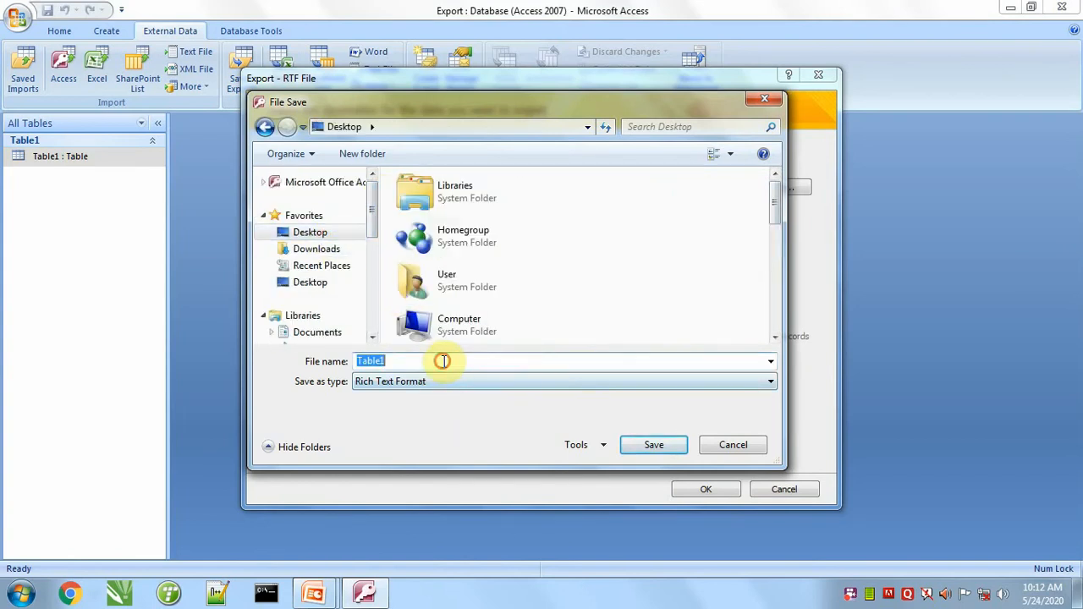
type("Word")
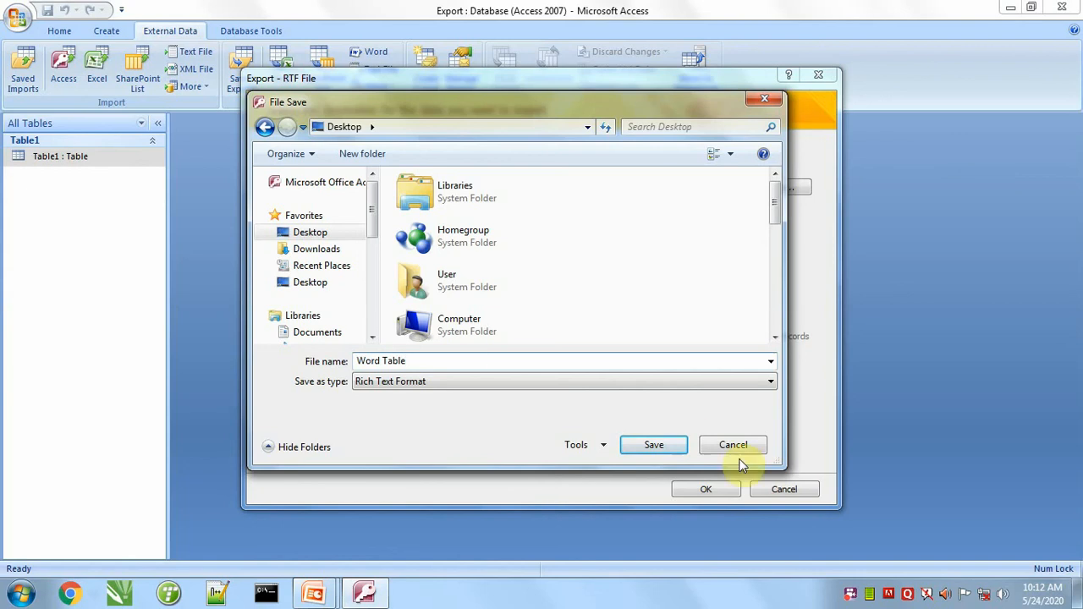
left_click(675, 445)
left_click(692, 491)
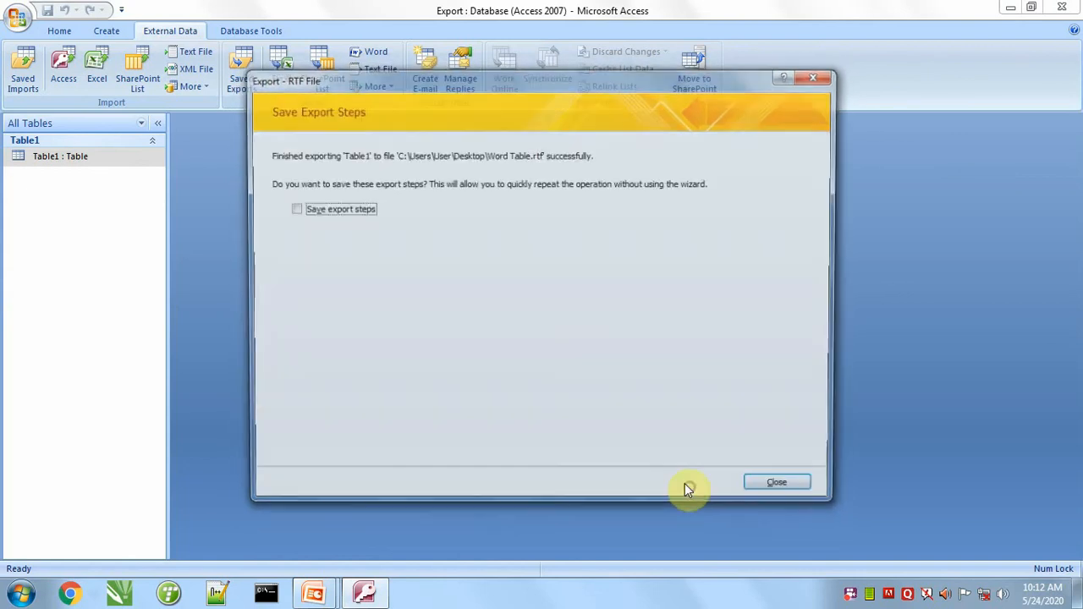
left_click(341, 212)
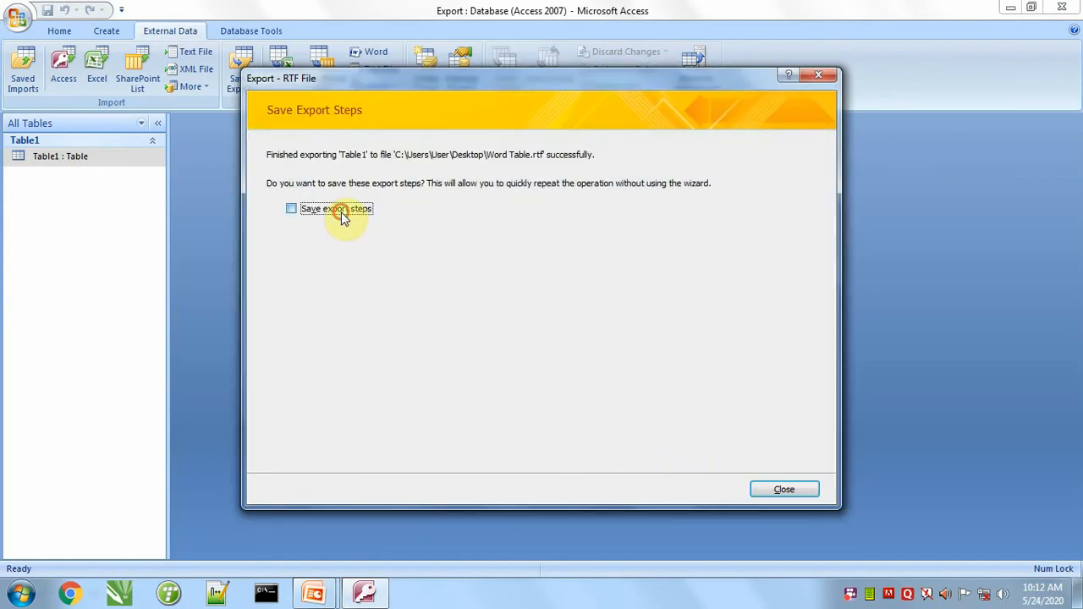
left_click(704, 490)
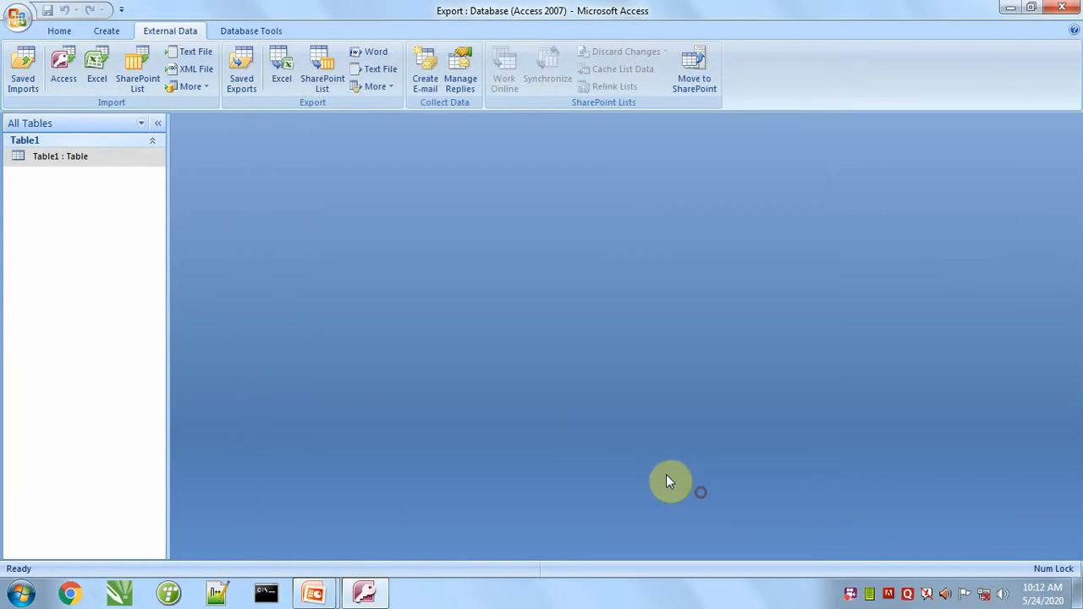
Step: Check the exported Word Table document from the Desktop and return to Access
key("alt+Tab")
key("alt+Tab")
key("alt+Tab")
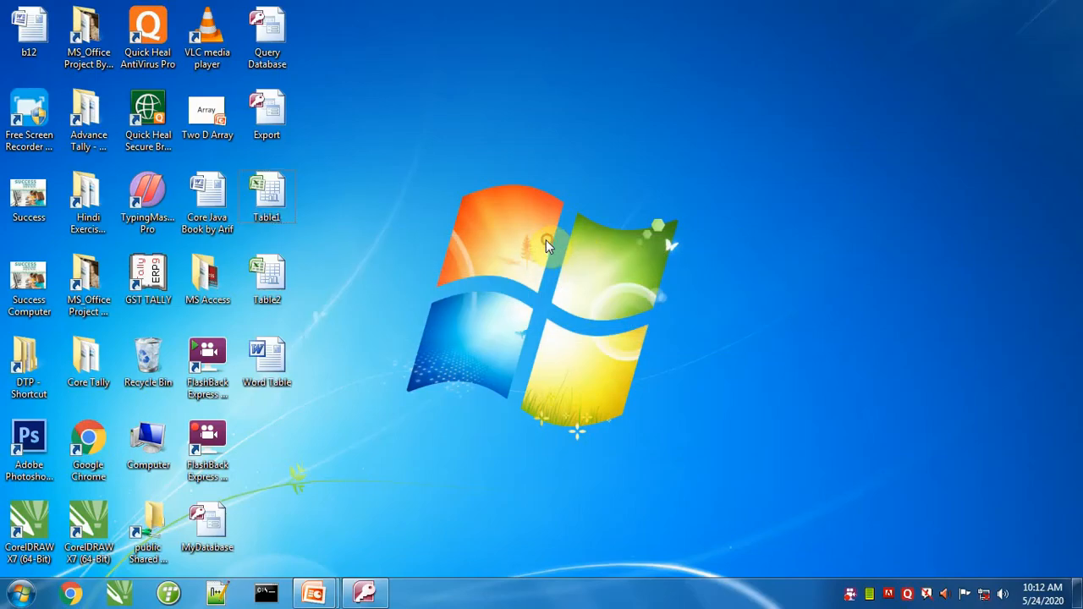
double_click(283, 363)
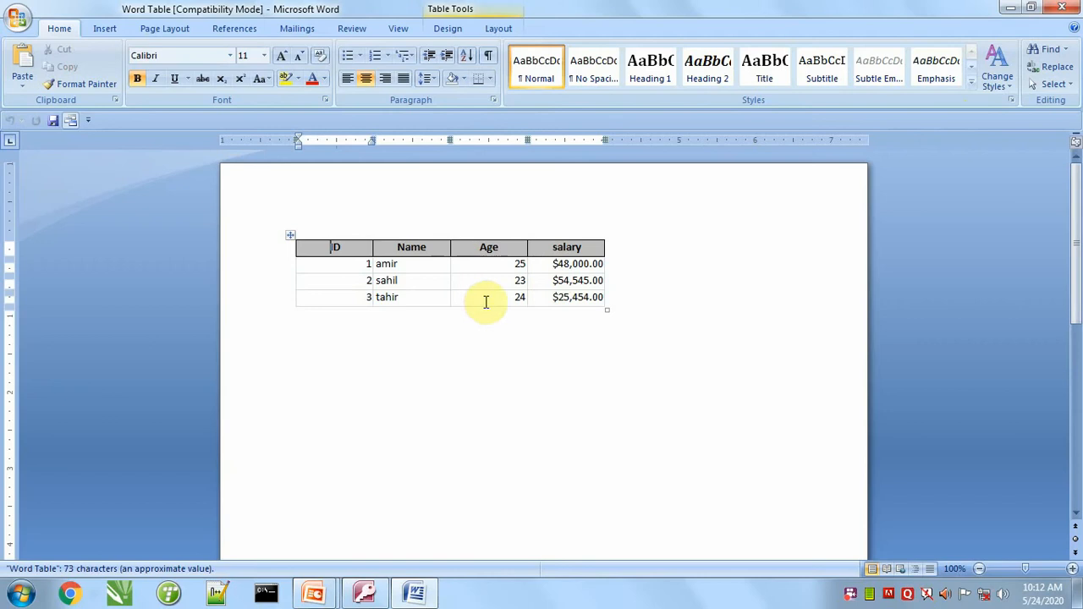
left_click(1068, 7)
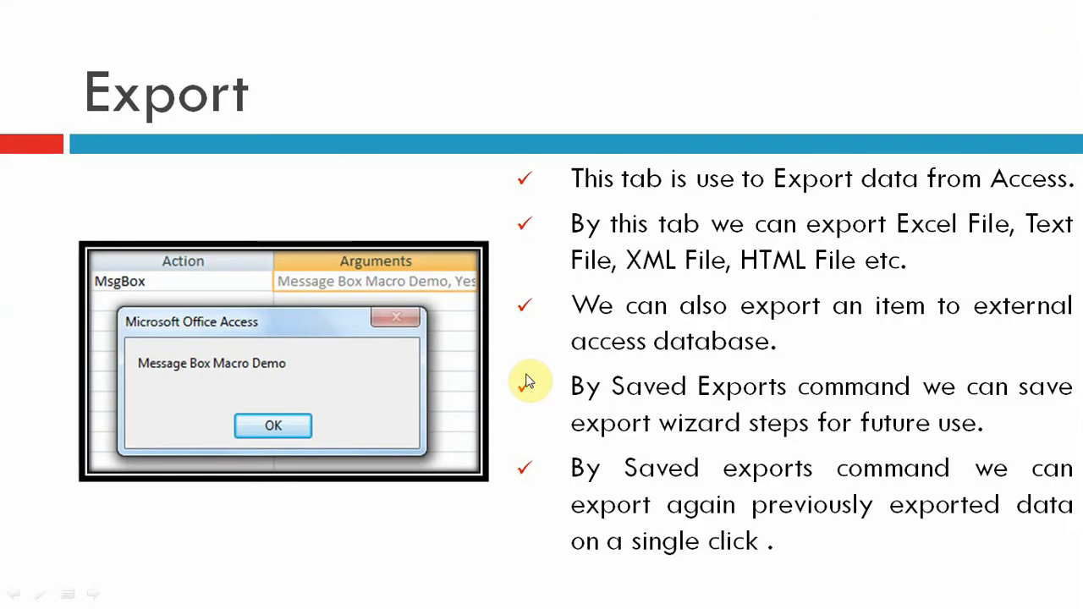
key("alt+Tab")
key("alt+Tab")
key("alt+Tab")
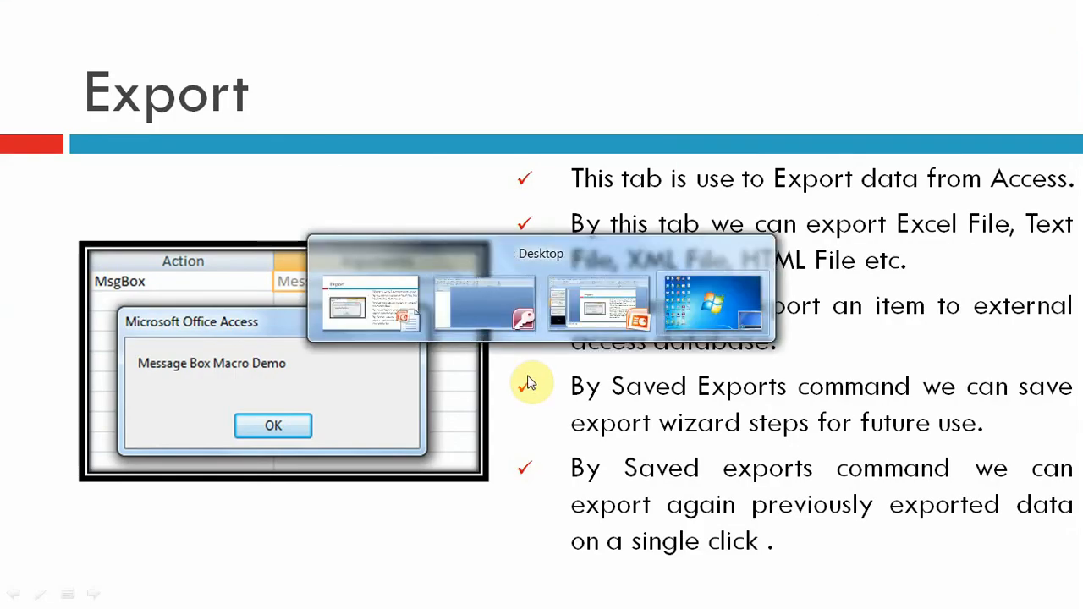
double_click(273, 375)
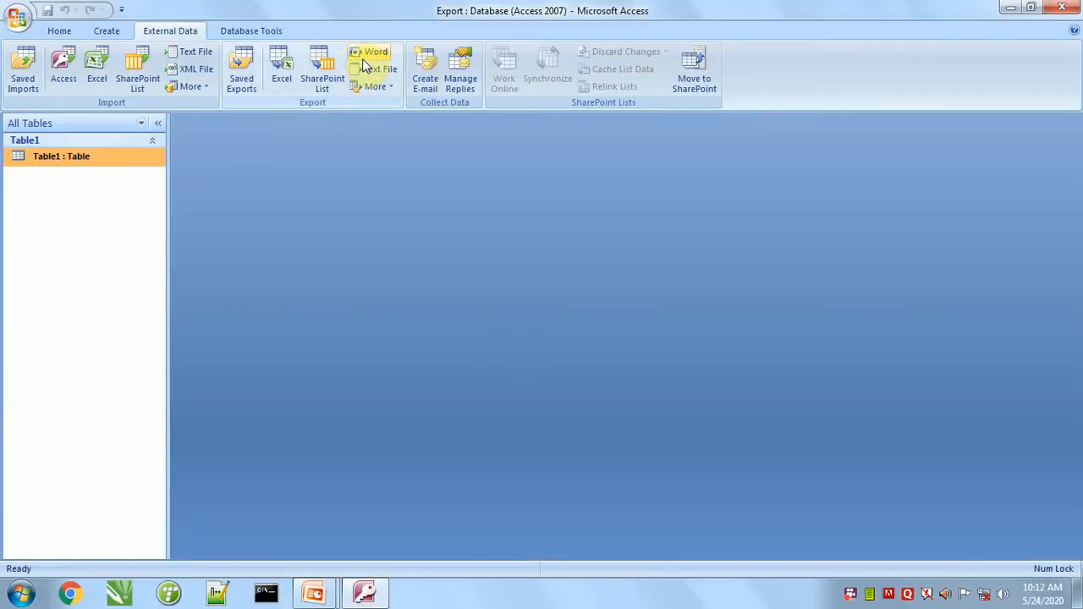
Step: Start a text file export of Table1 with Text Table on the Desktop as the destination file
left_click(372, 69)
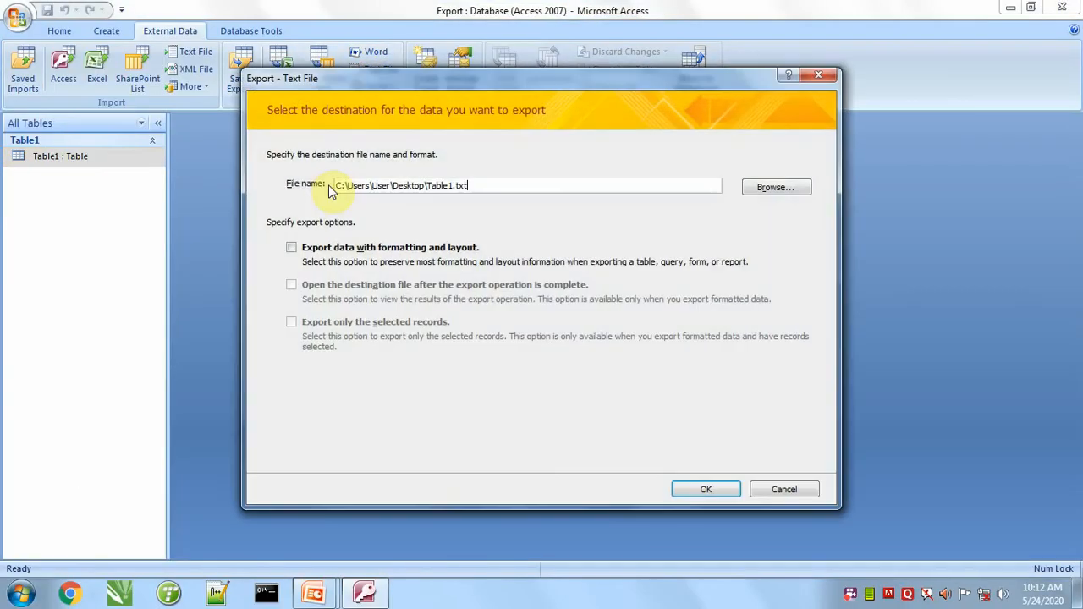
left_click(769, 187)
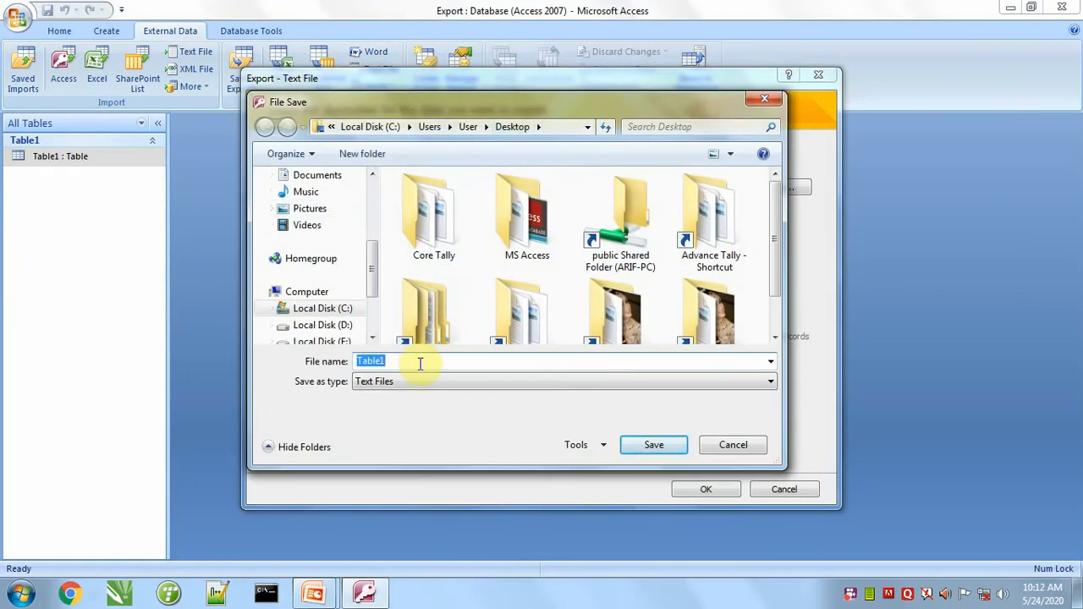
type("Text")
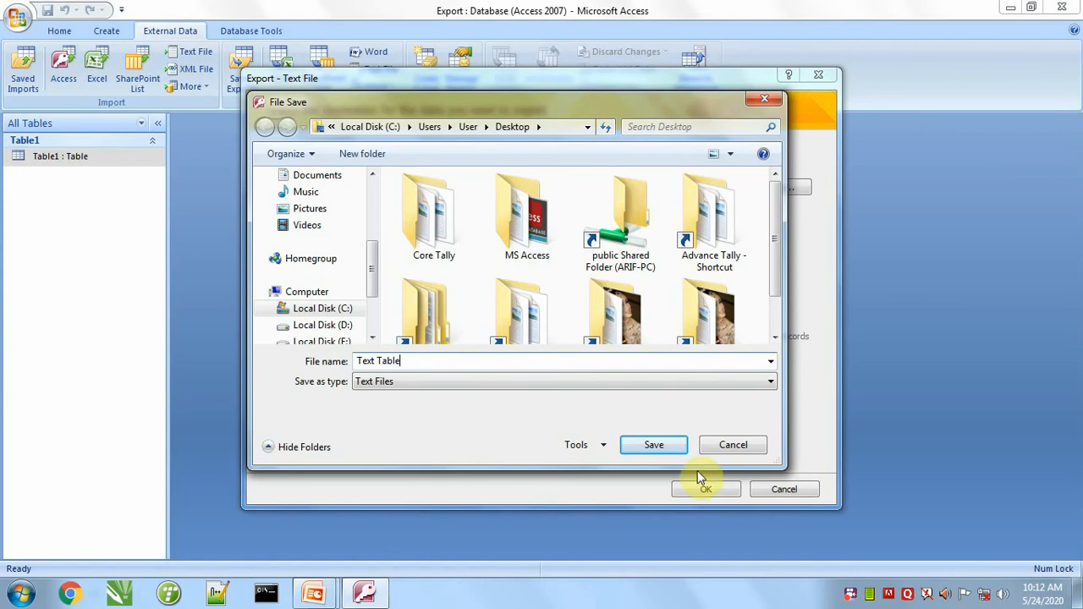
type(" Table")
left_click(652, 443)
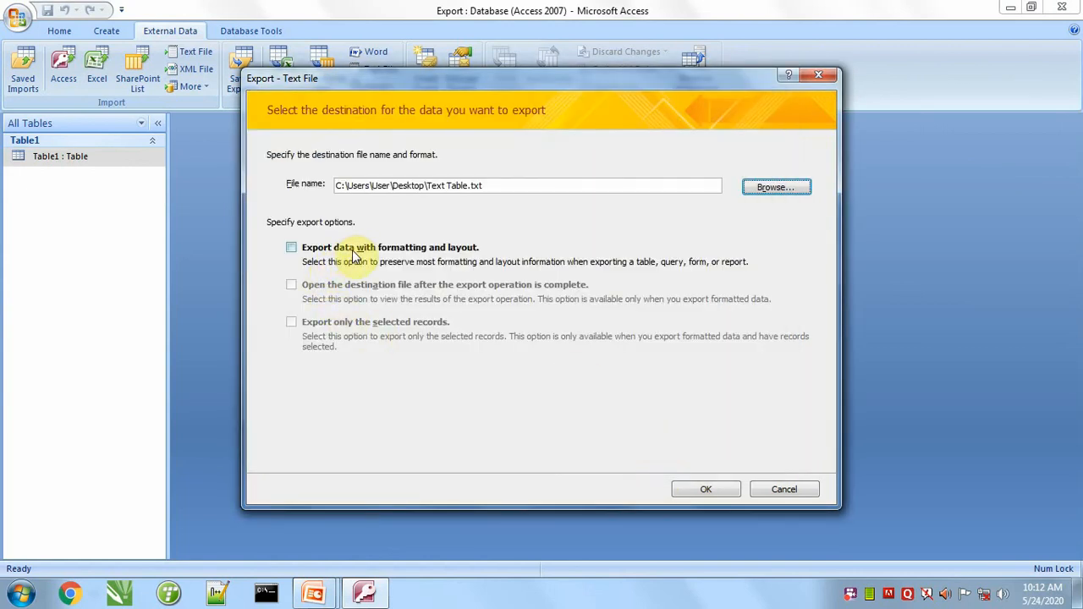
Step: Export the text file with formatting and layout, opening it on completion and using Windows (default) encoding
left_click(353, 250)
left_click(328, 284)
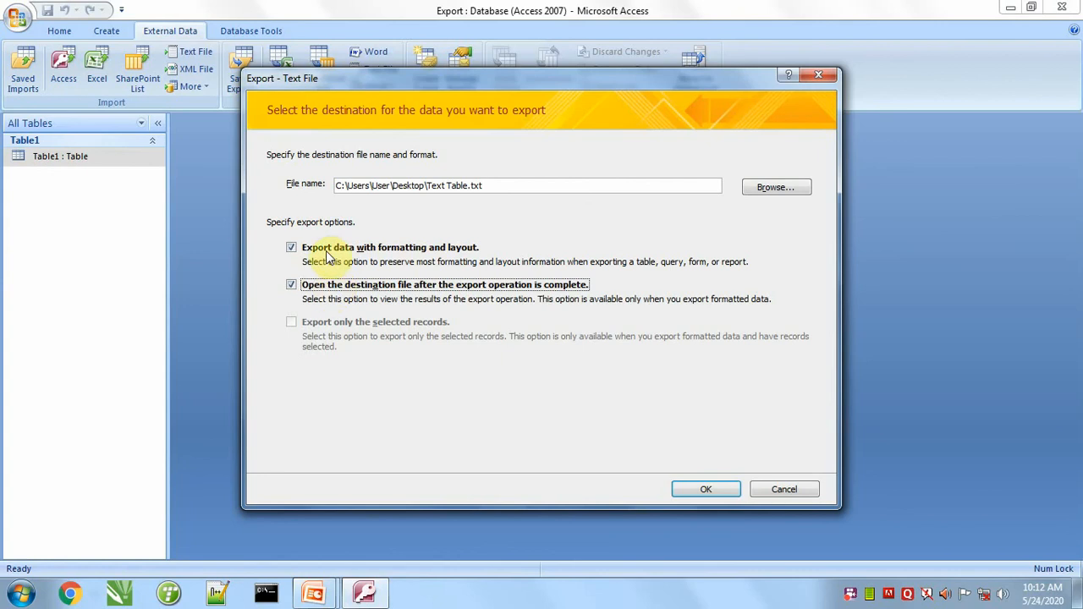
left_click(705, 491)
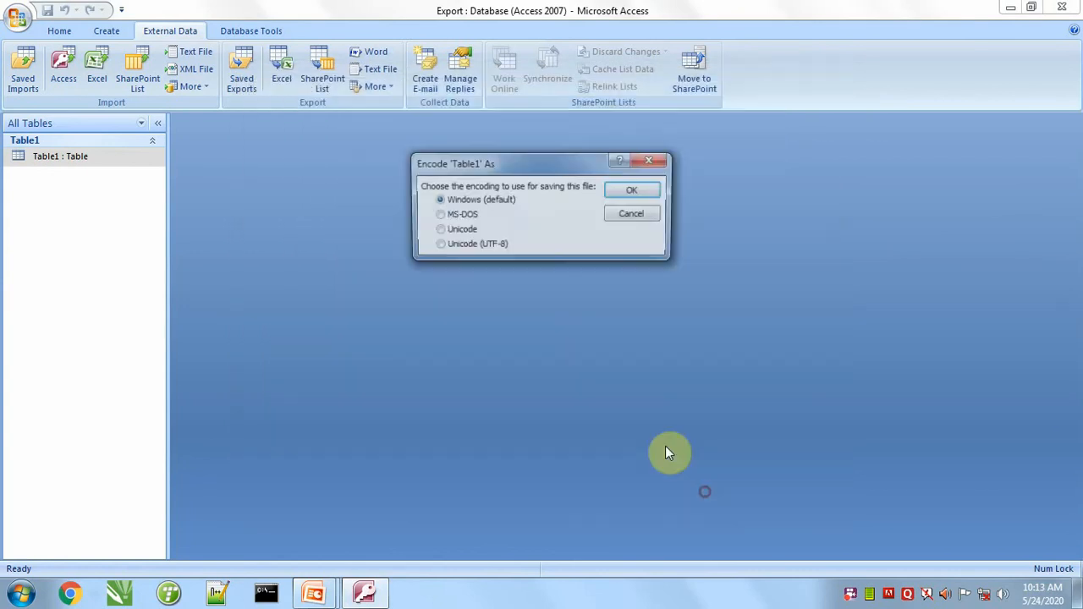
left_click(626, 191)
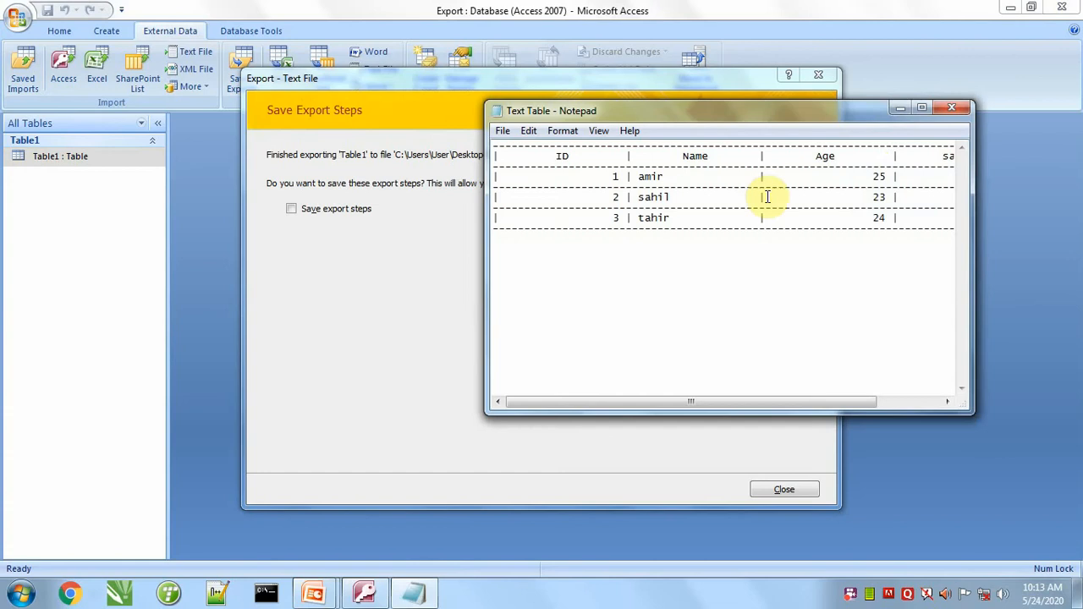
Step: Review the maximized Text Table file in Notepad, close it and finish the export without saving the export steps
left_click(922, 107)
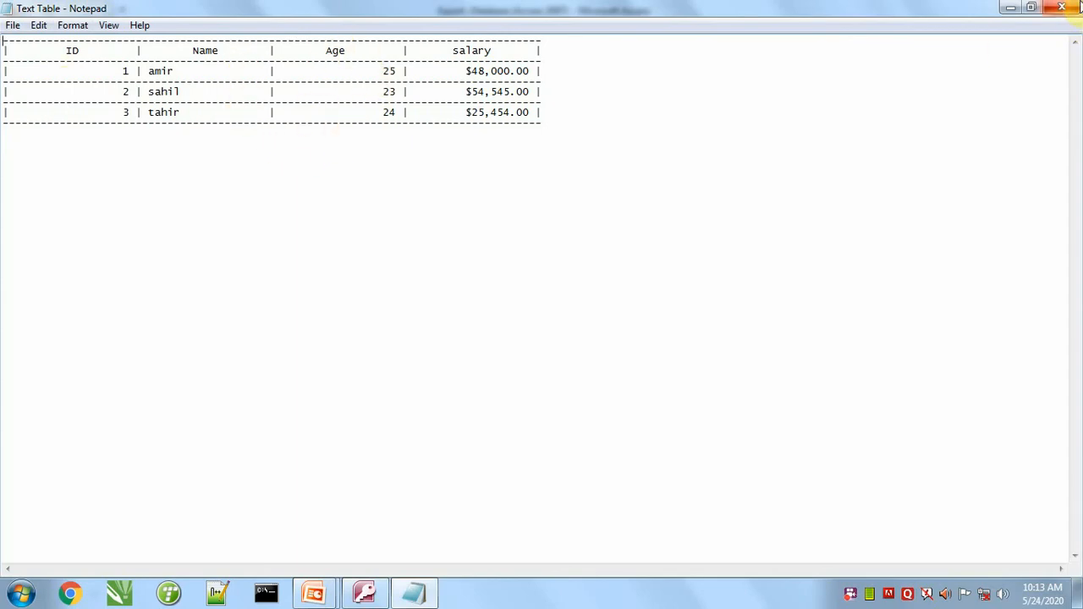
left_click(1072, 7)
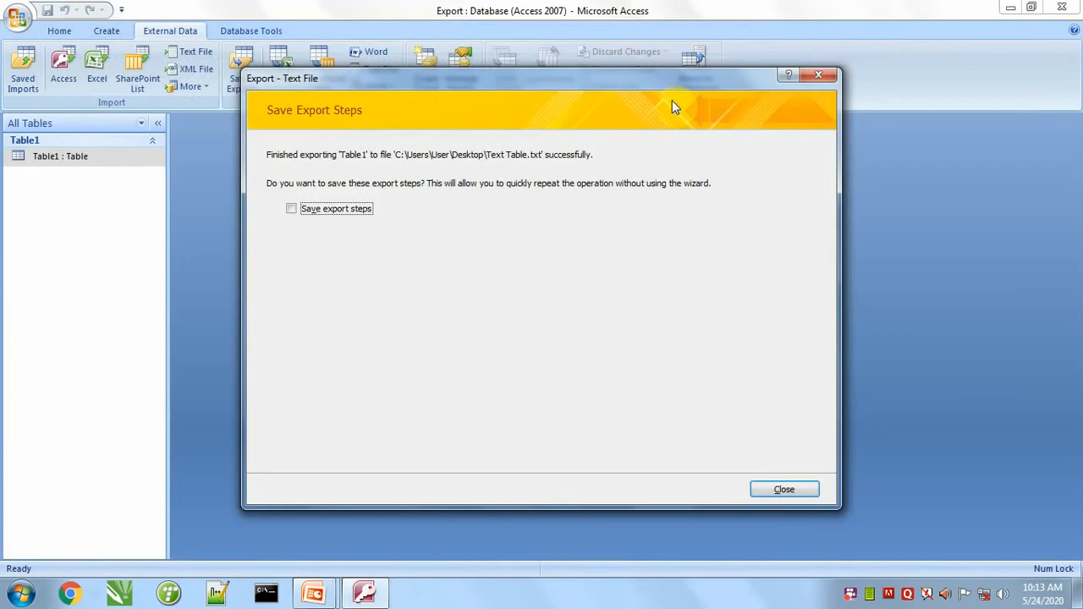
left_click(784, 489)
Step: Start another text file export of Table1 to the Desktop, naming the destination file Text Table without formatting
left_click(374, 71)
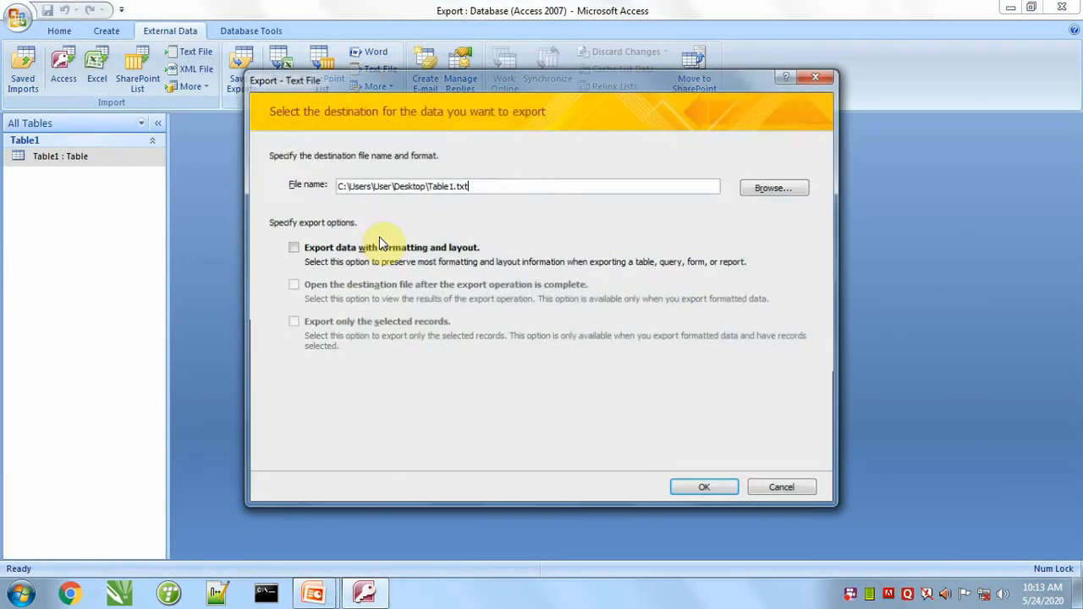
left_click(772, 189)
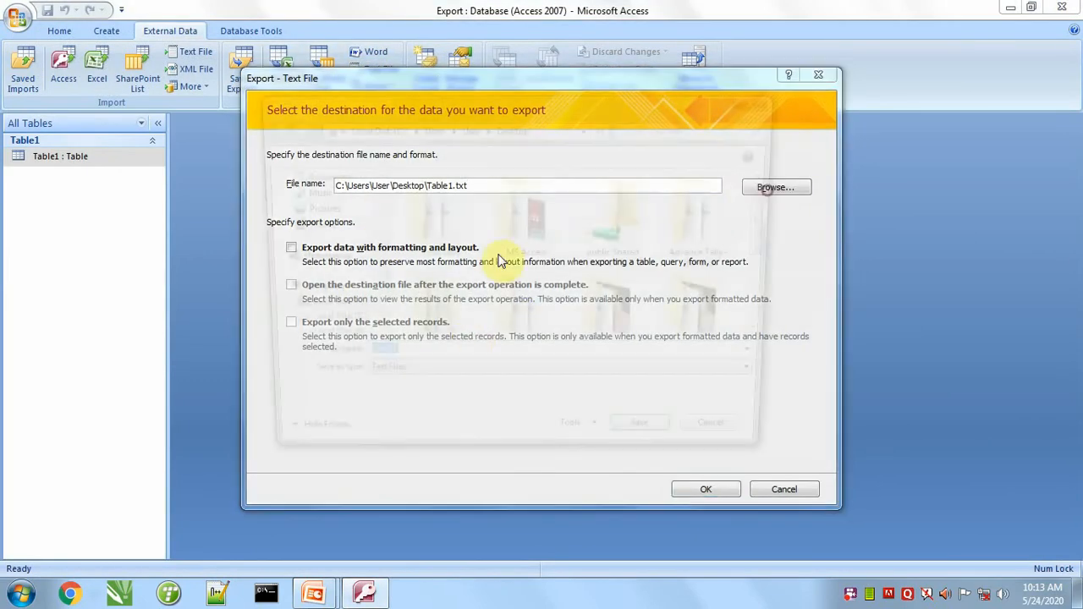
left_click(407, 360)
key("BackSpace")
key("BackSpace")
key("BackSpace")
key("BackSpace")
key("BackSpace")
key("BackSpace")
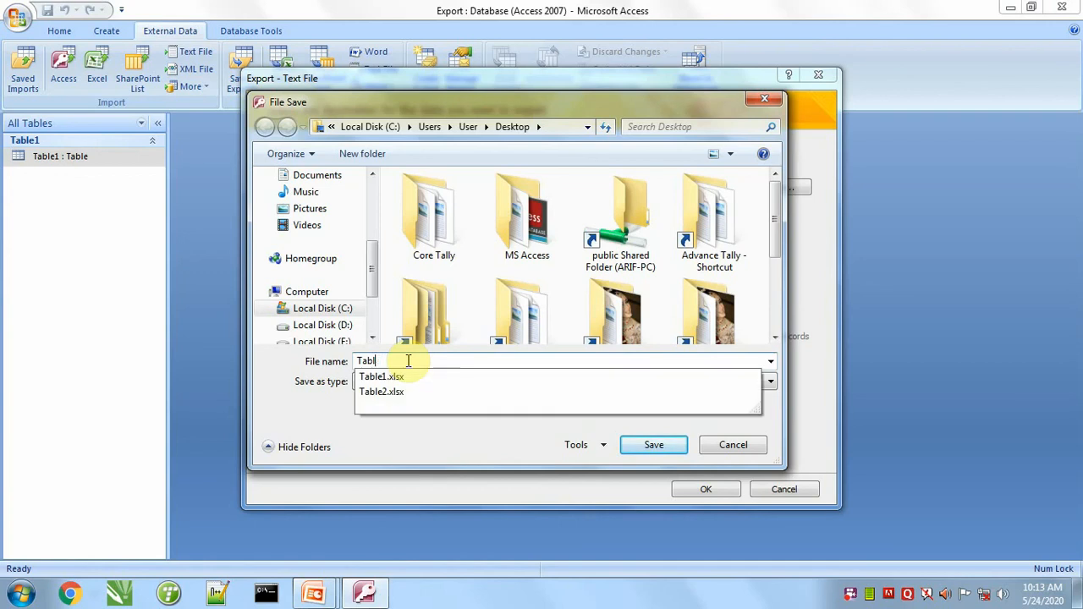
type("Text ")
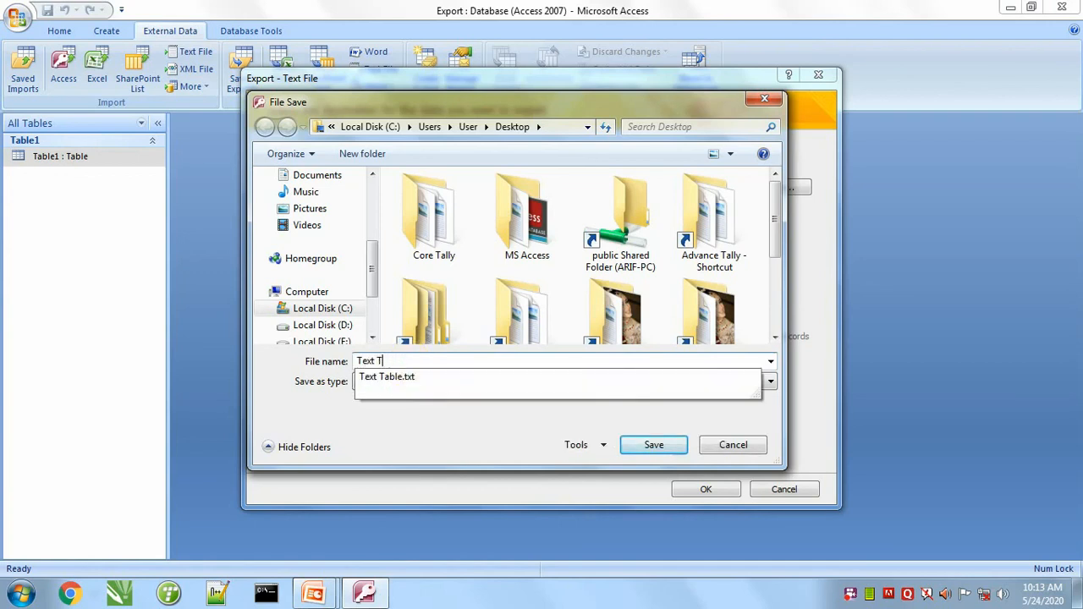
type("Table without formatting")
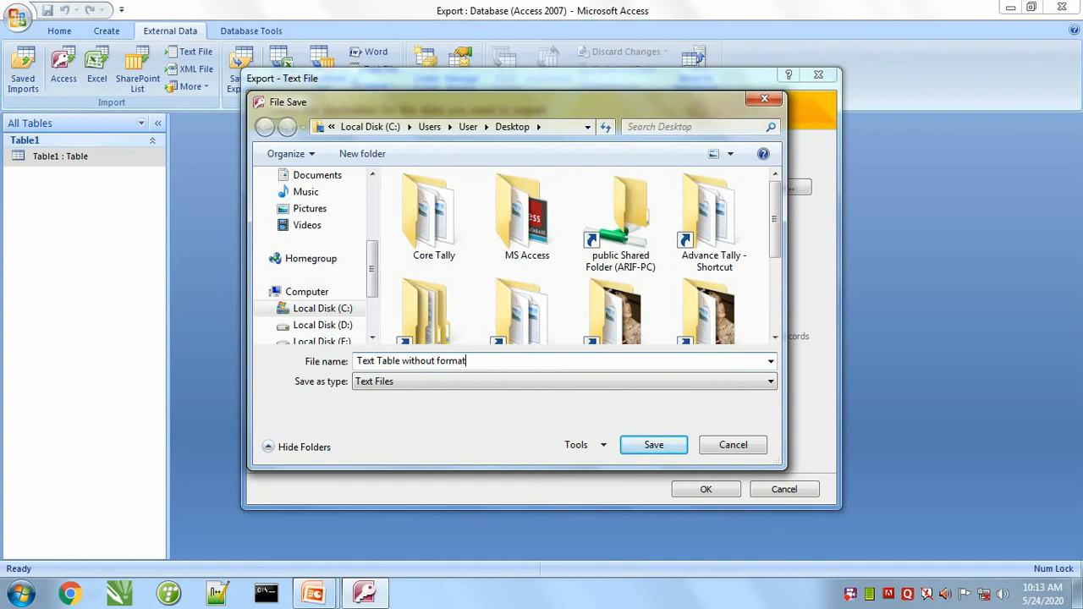
left_click(653, 444)
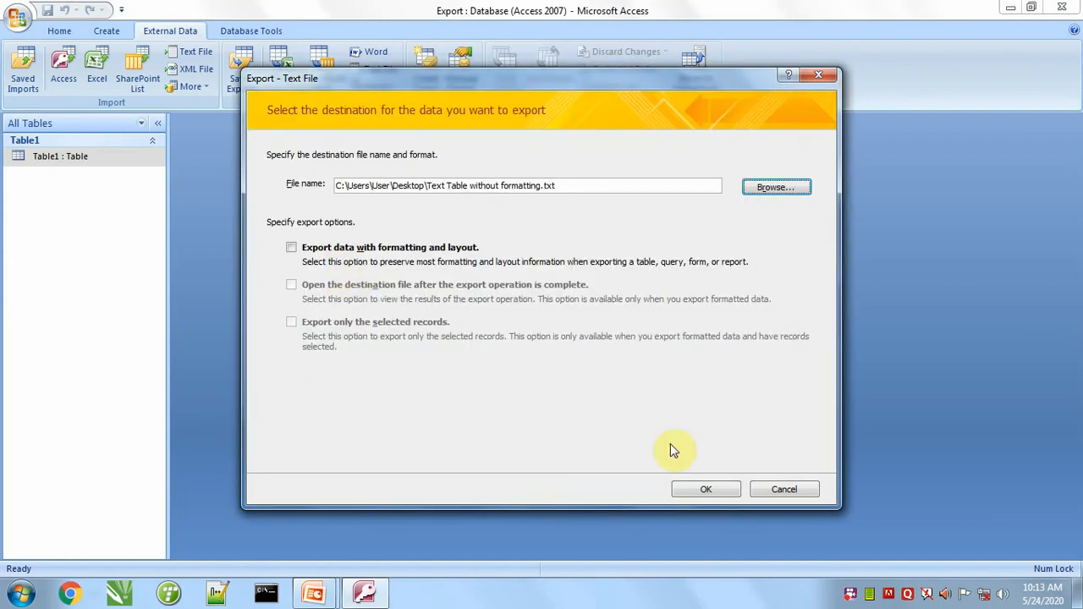
Step: Export the table without formatting as delimited text, separating fields with semicolons, and do not save the export steps
left_click(709, 490)
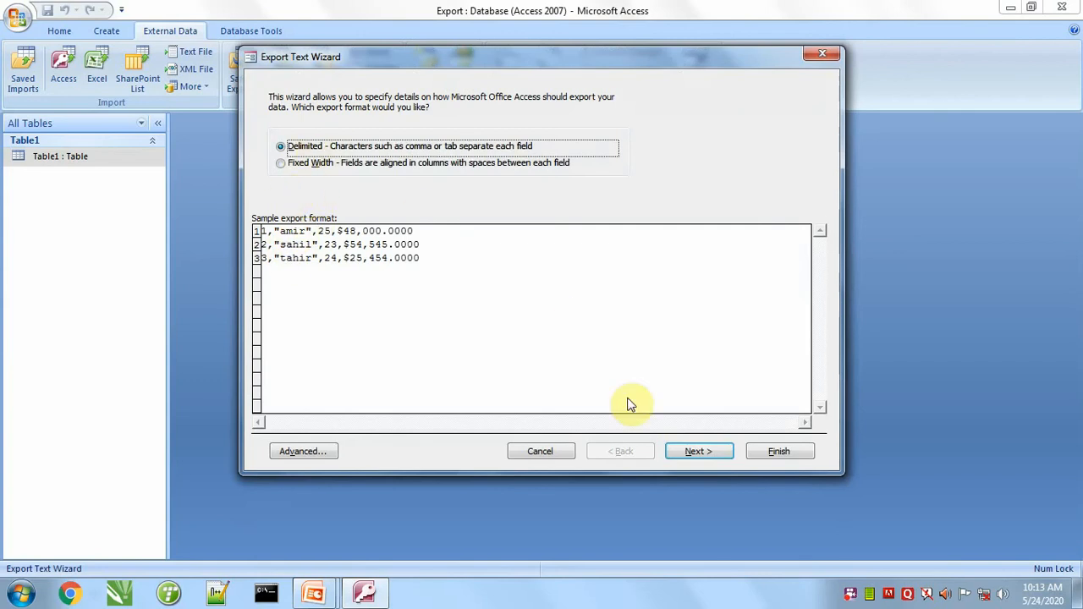
left_click(698, 453)
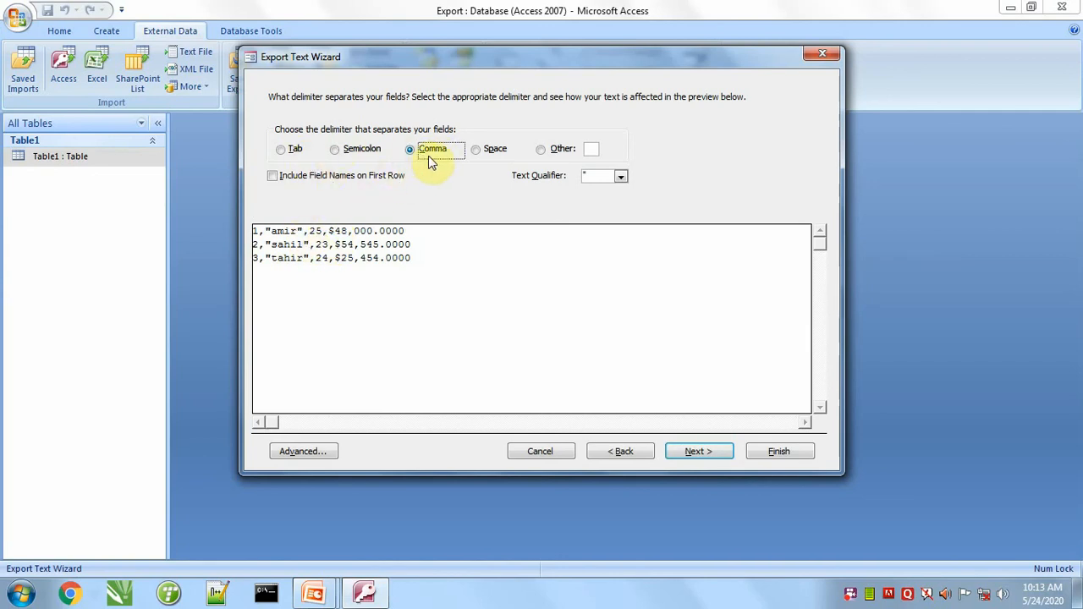
left_click(293, 151)
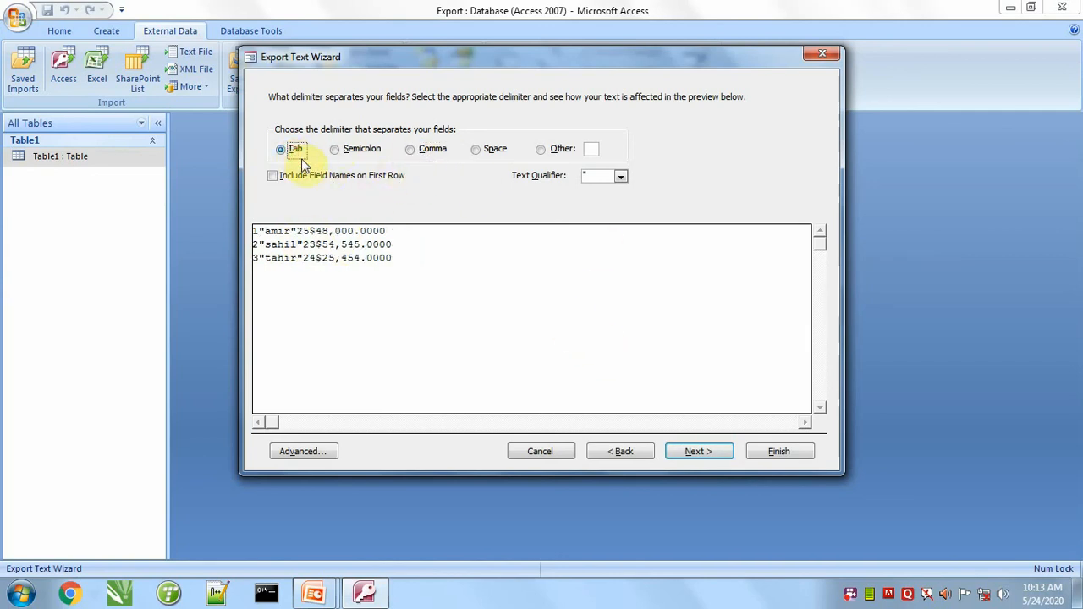
left_click(362, 159)
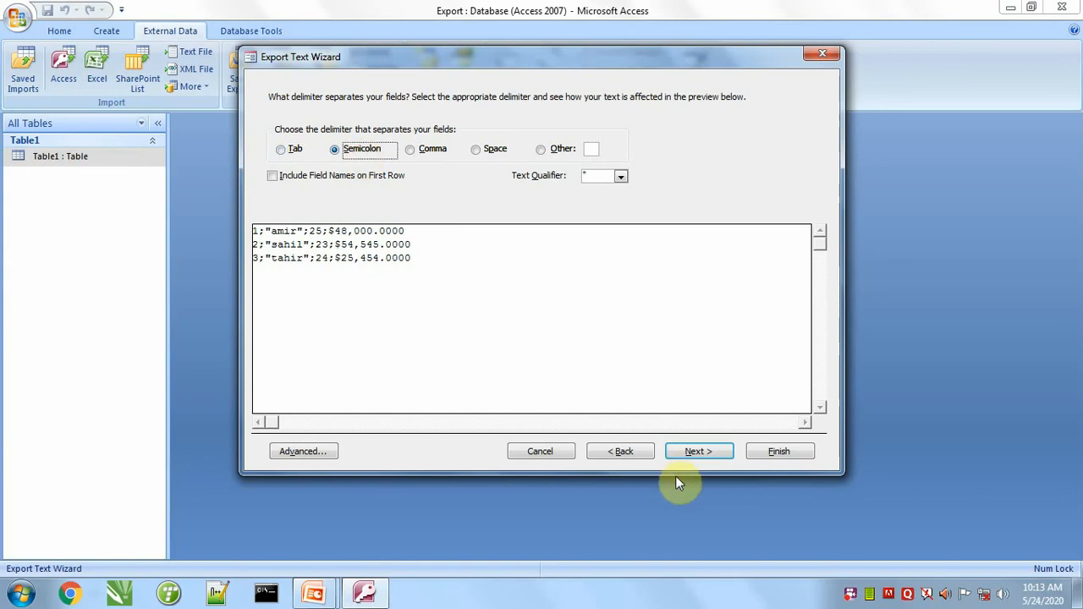
left_click(696, 451)
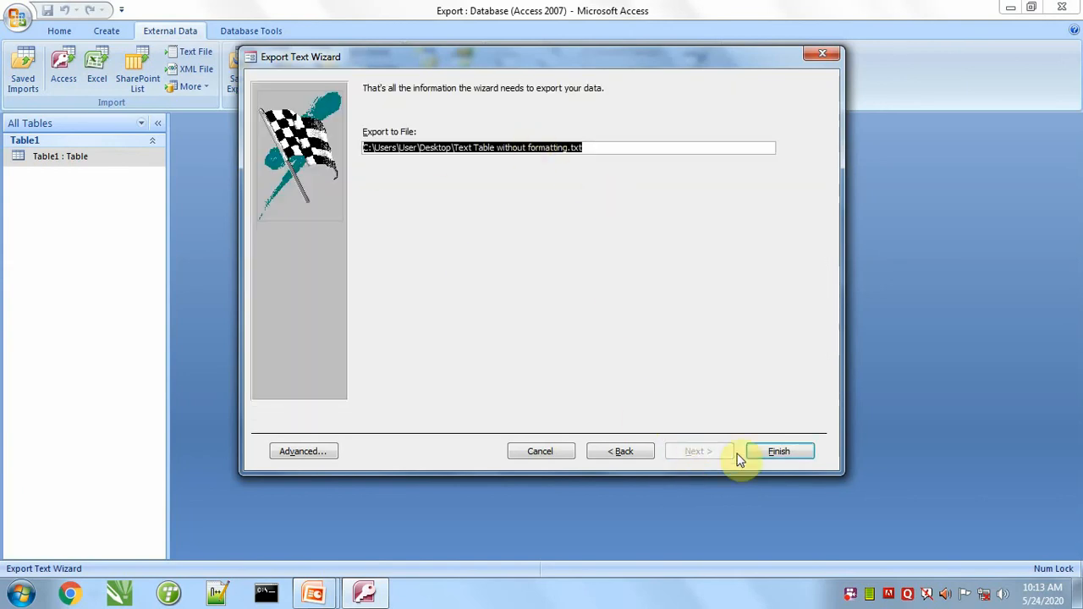
left_click(766, 451)
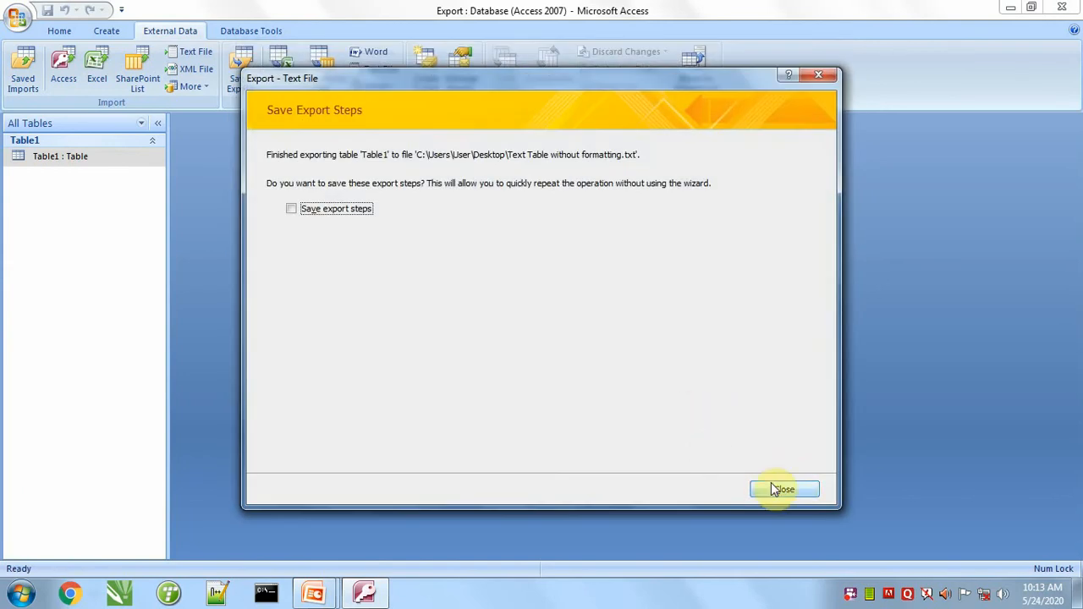
left_click(775, 491)
Step: Open the Text Table without formatting file from the Desktop, check its exported records and close it
key("alt+Tab")
key("alt+Tab")
key("alt+Tab")
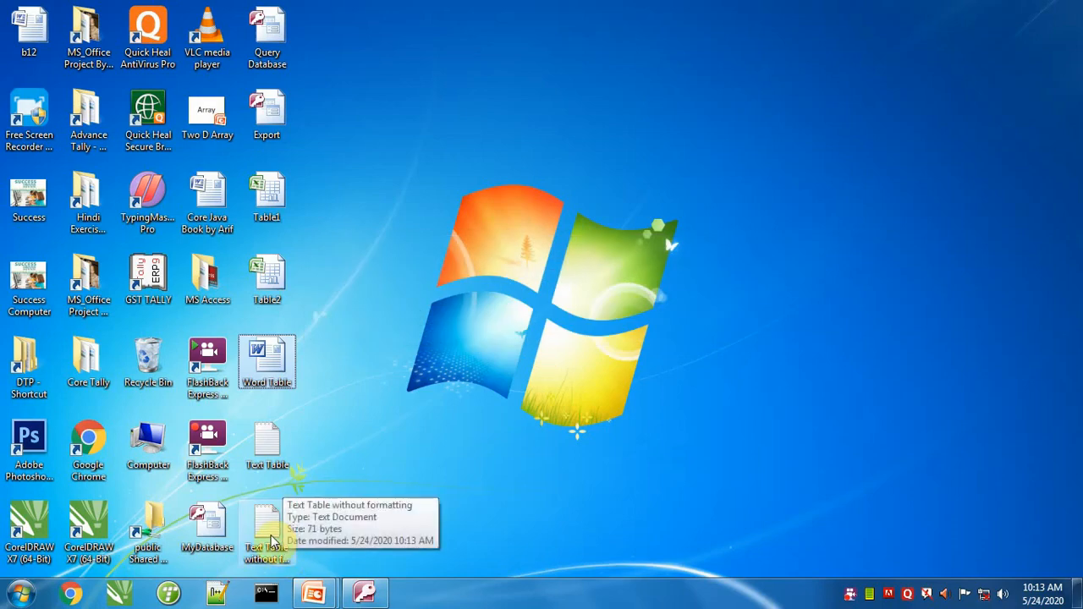
double_click(286, 557)
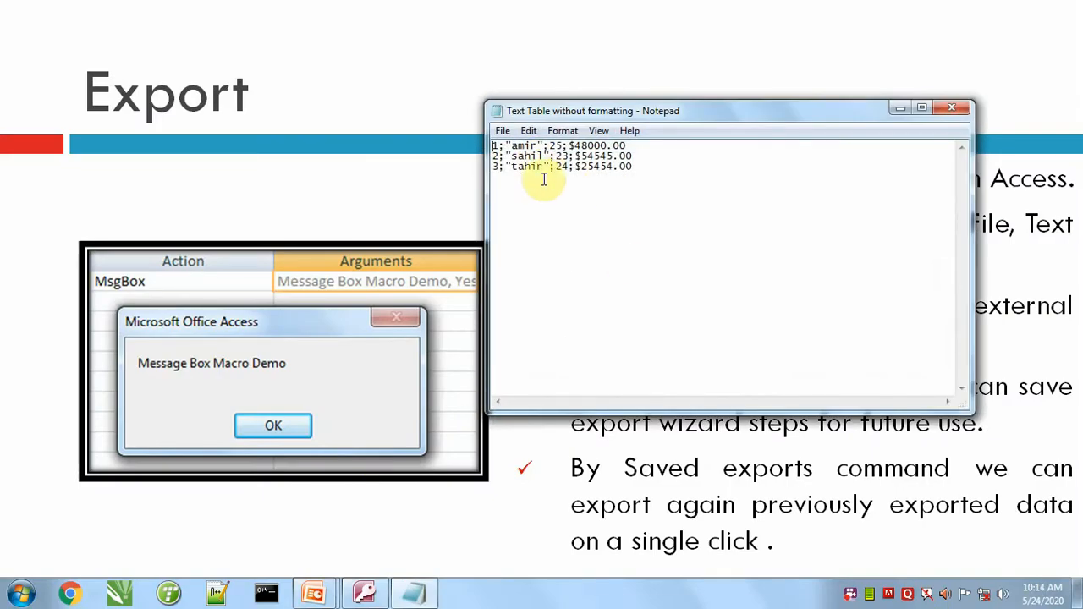
left_click(964, 110)
Step: Open the formatted Text Table file from the Desktop, compare its layout with the unformatted export and close it
key("alt+Tab")
key("alt+Tab")
key("alt+Tab")
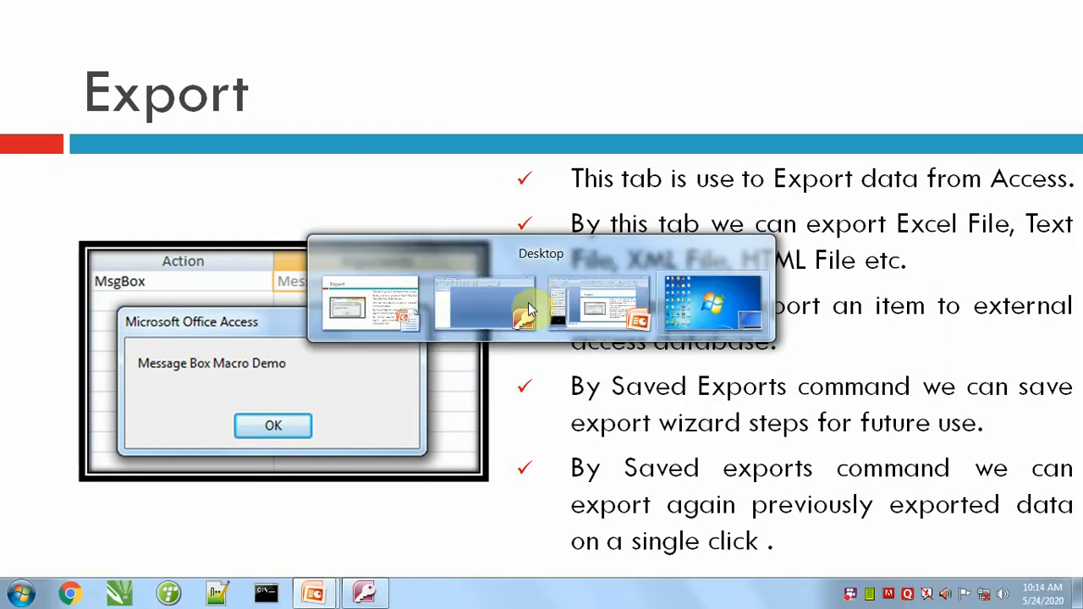
double_click(267, 461)
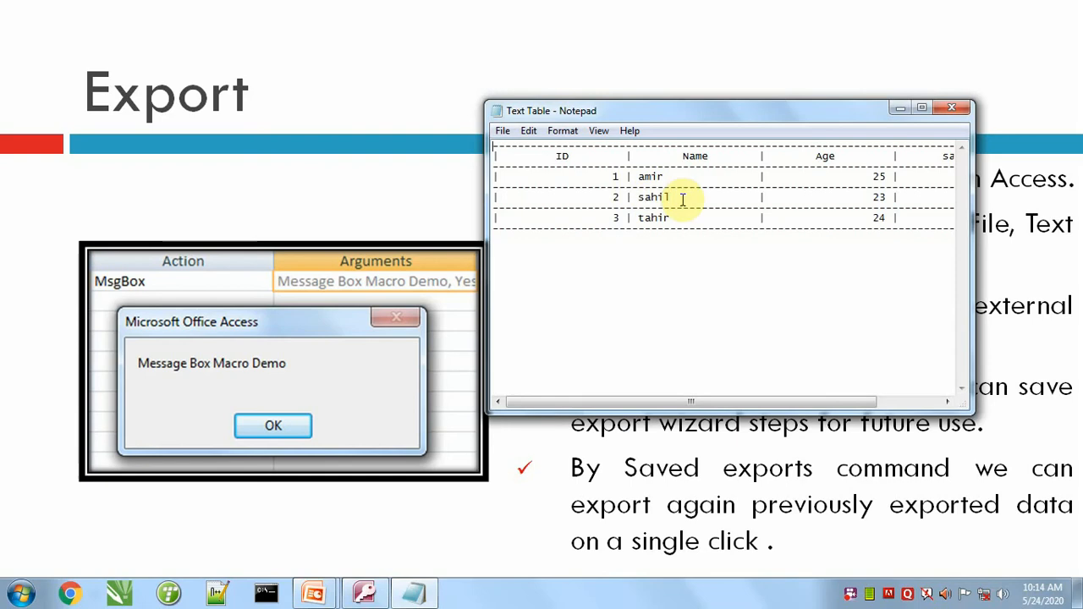
left_click(957, 108)
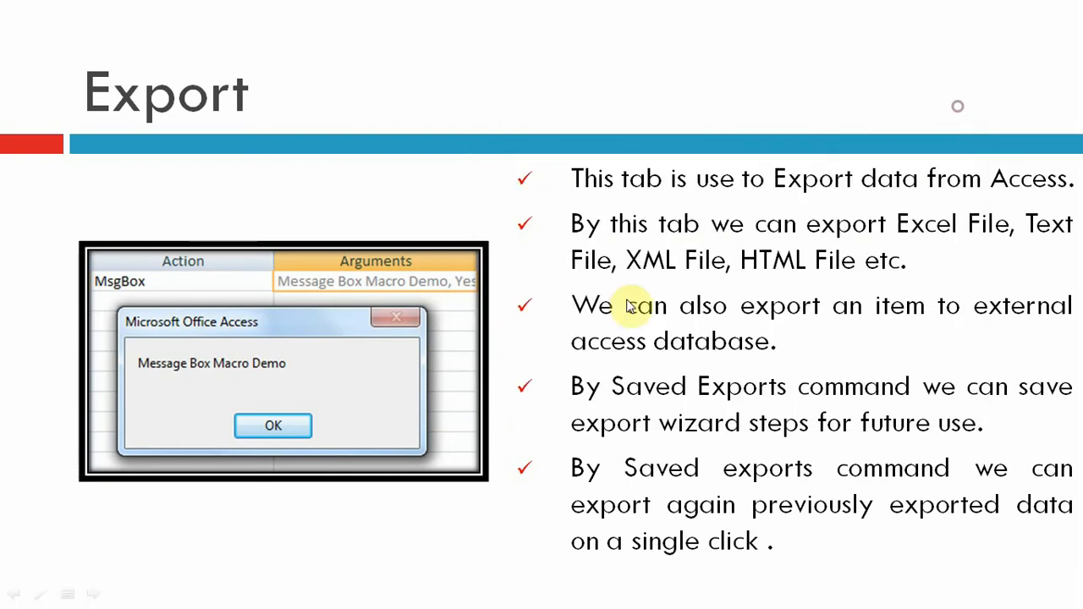
Step: Switch back to Access and start exporting Table1 to an Access database, choosing MyDatabase on the Desktop as the destination
key("alt+Tab")
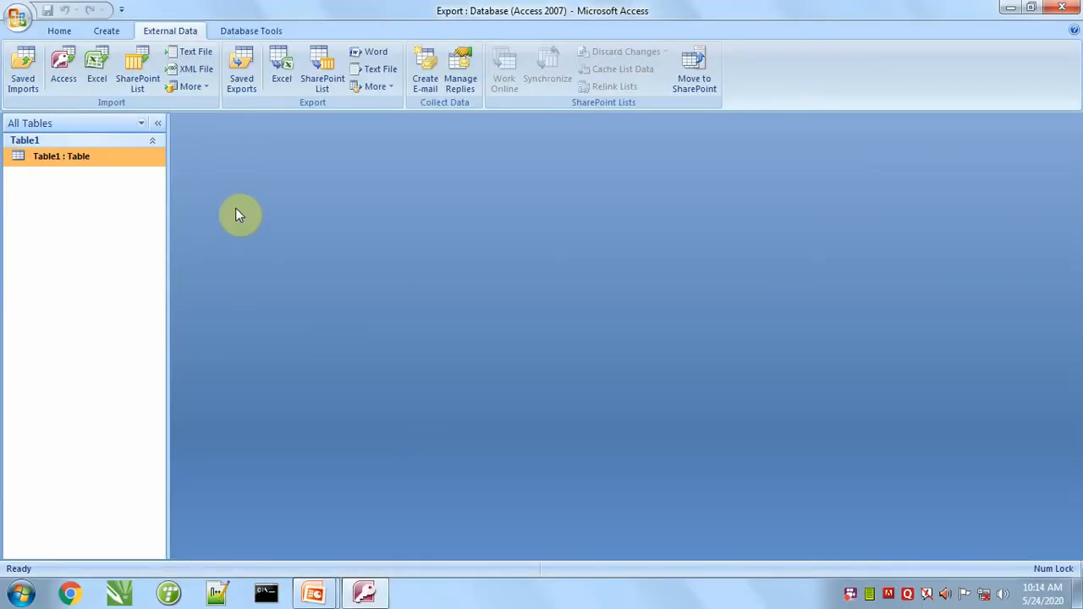
left_click(373, 86)
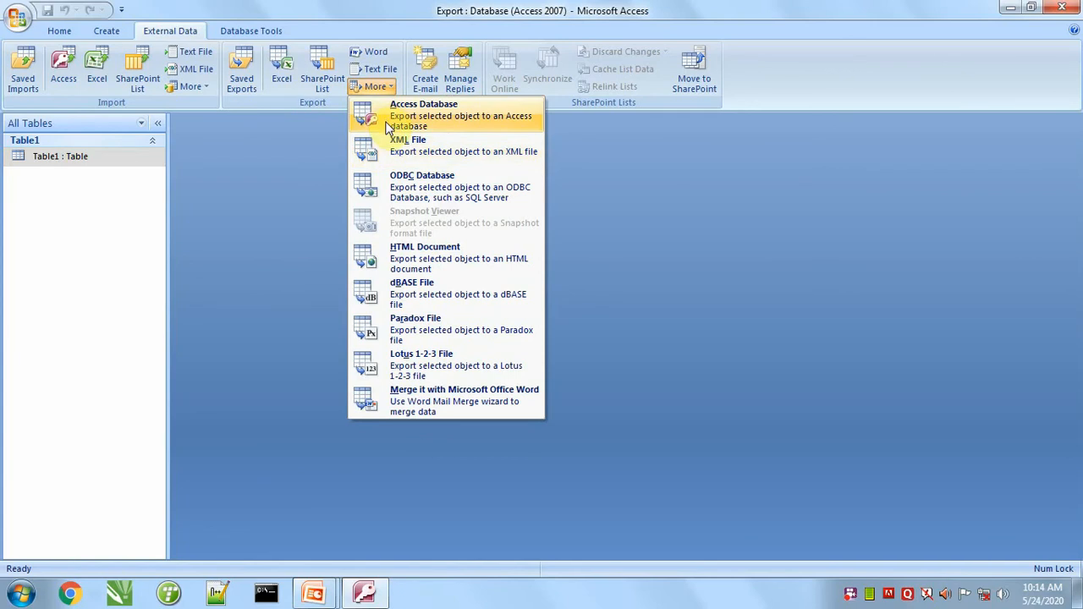
left_click(387, 125)
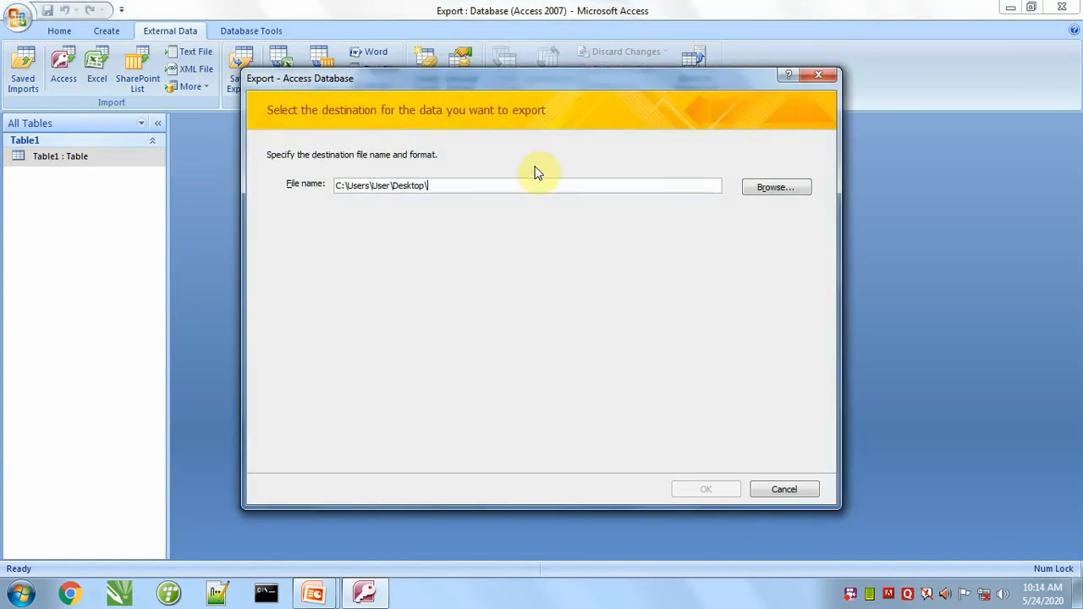
left_click(755, 187)
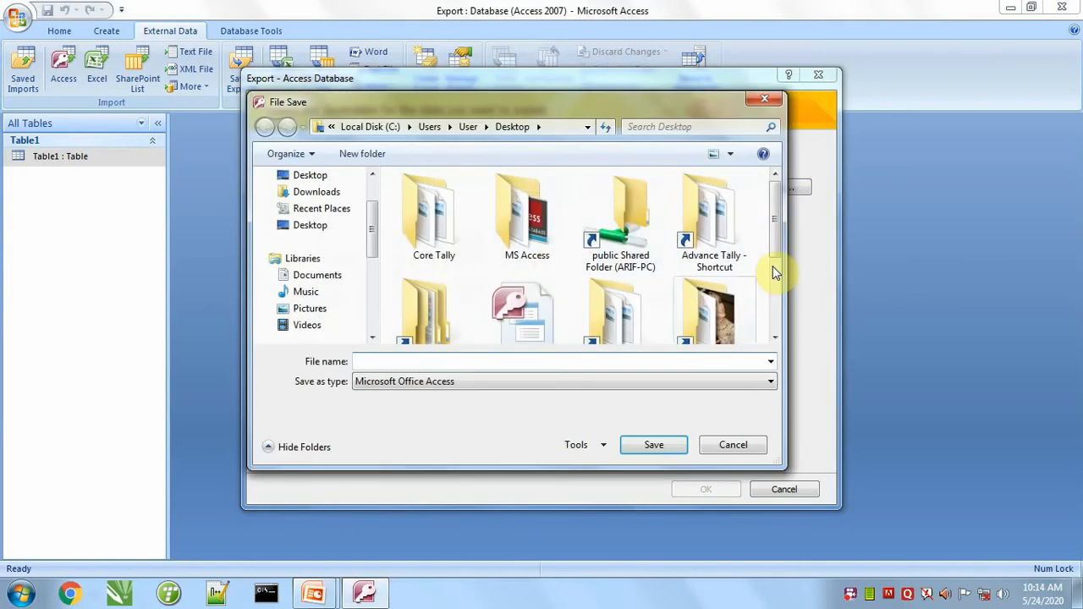
scroll(778, 269, "down", 3)
scroll(780, 305, "down", 1)
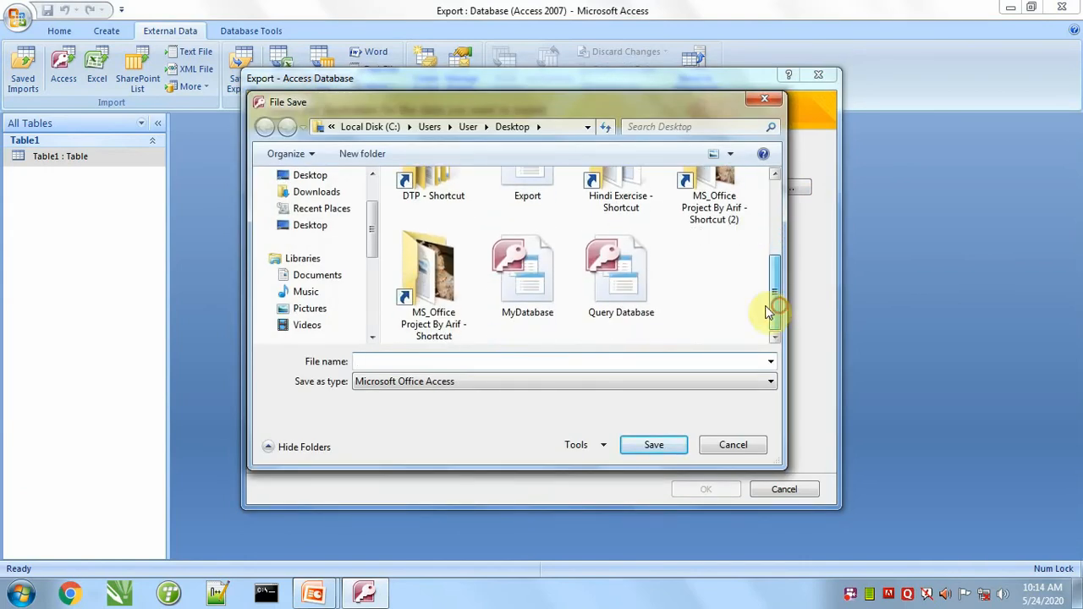
left_click(508, 292)
left_click(649, 449)
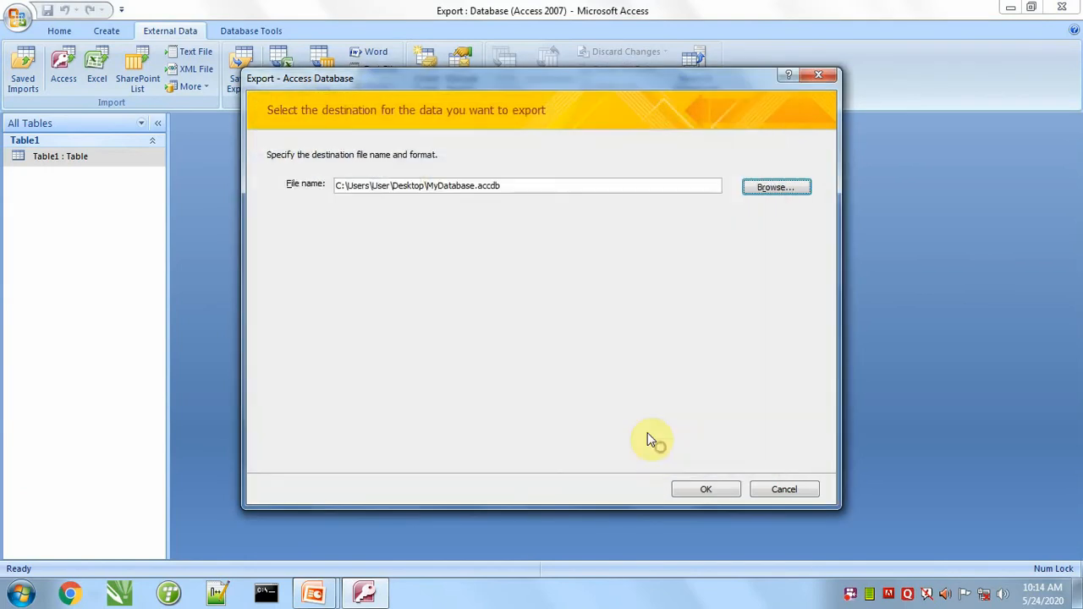
left_click(704, 490)
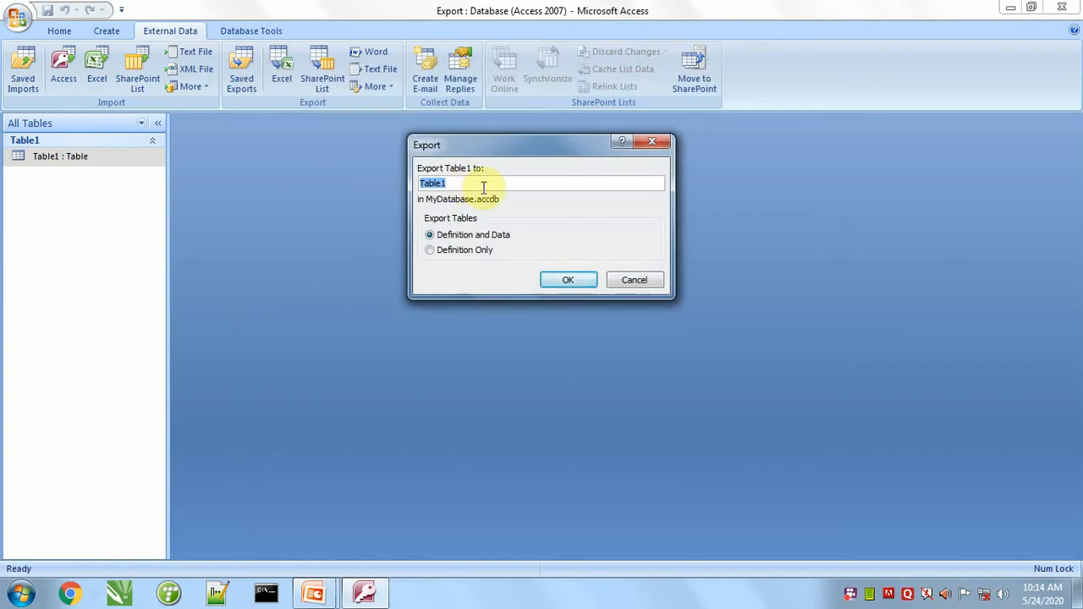
Step: Export the definition and data under the name Exported Table, without saving the export steps
type("Exported")
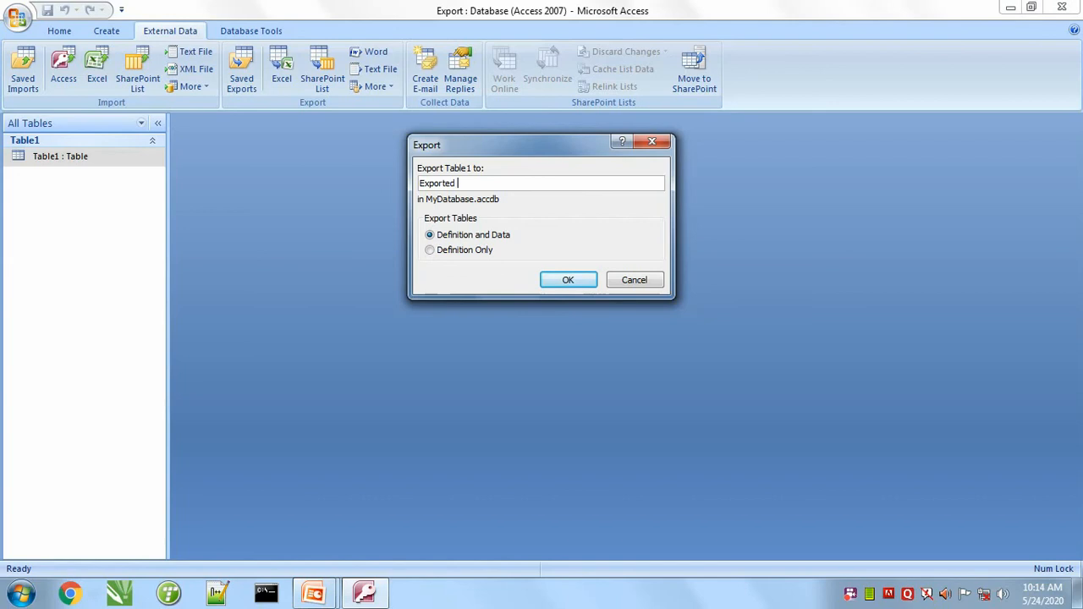
left_click(566, 282)
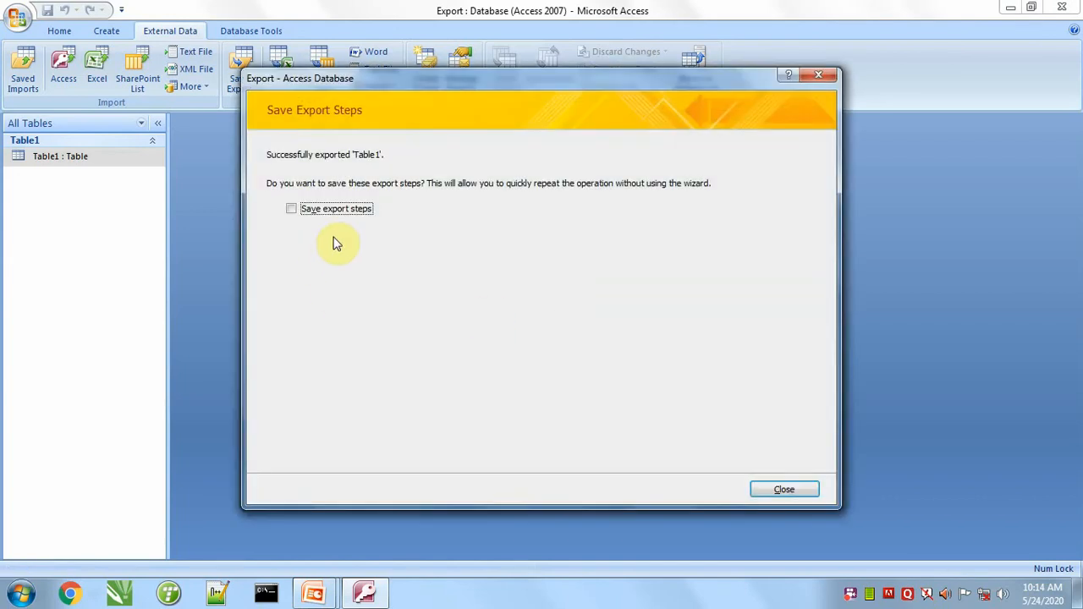
left_click(808, 493)
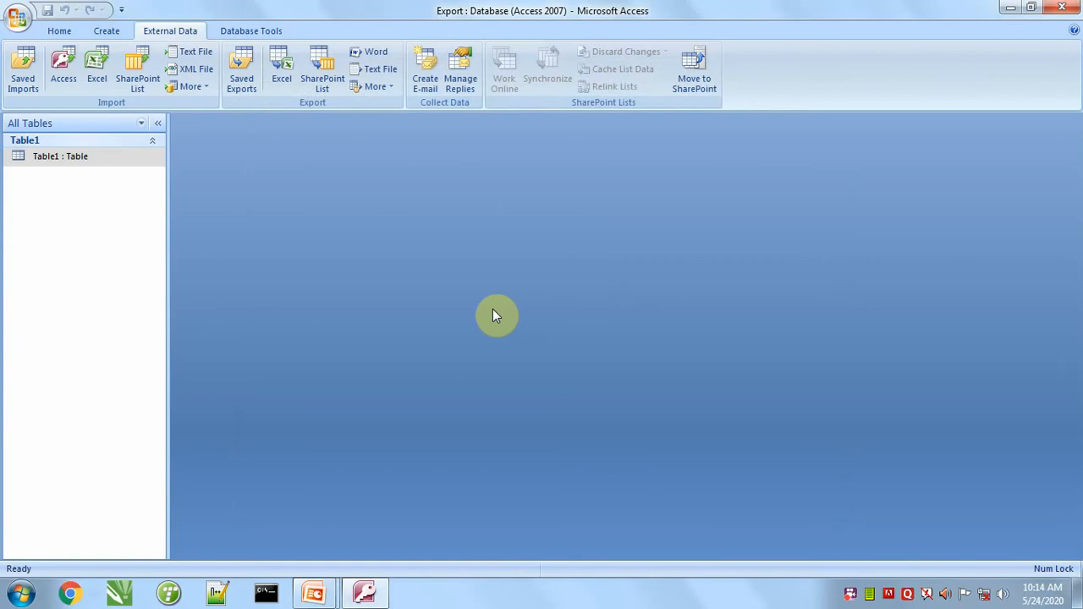
Step: Open MyDatabase from the Desktop, agree to update the object dependencies and enable its blocked content
key("alt+Tab")
key("Tab")
key("Tab")
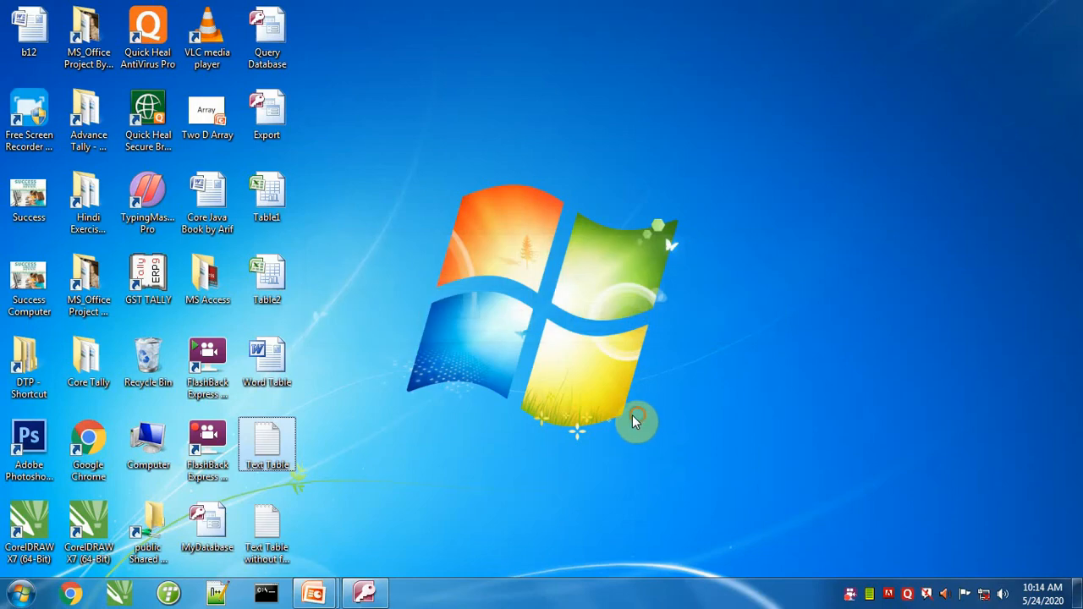
double_click(227, 518)
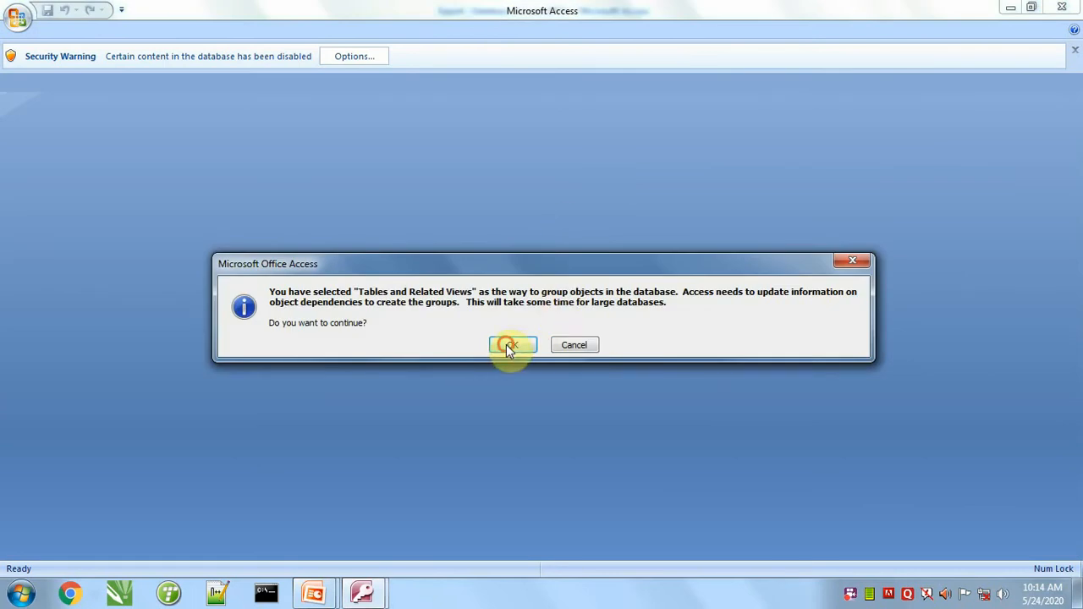
left_click(510, 342)
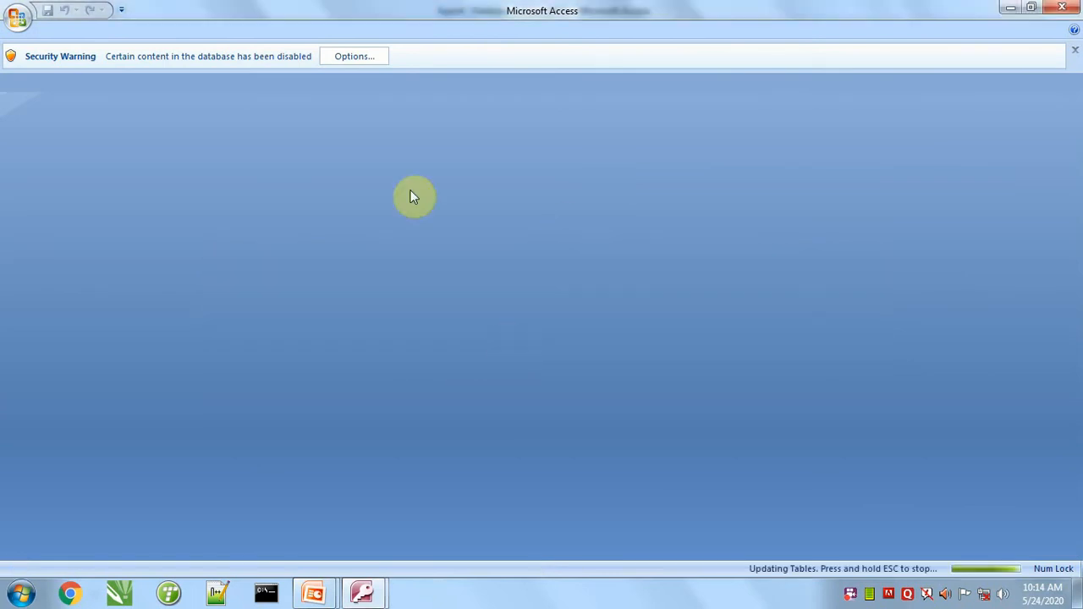
left_click(356, 129)
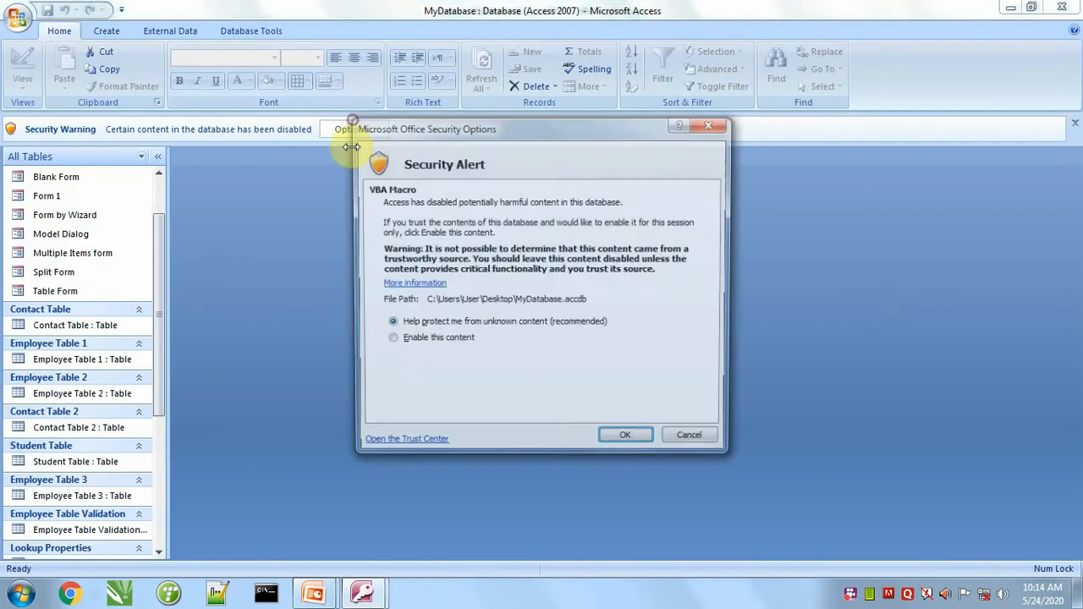
left_click(432, 339)
left_click(623, 443)
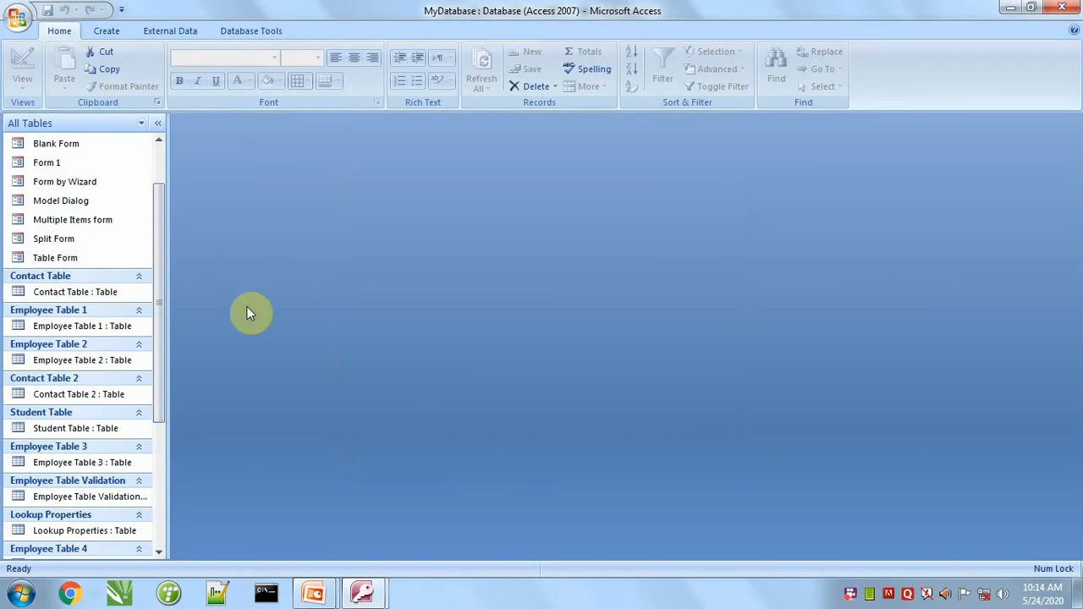
Step: Open Exported Table in MyDatabase, check its records and close the database
left_click_drag(160, 264, 179, 456)
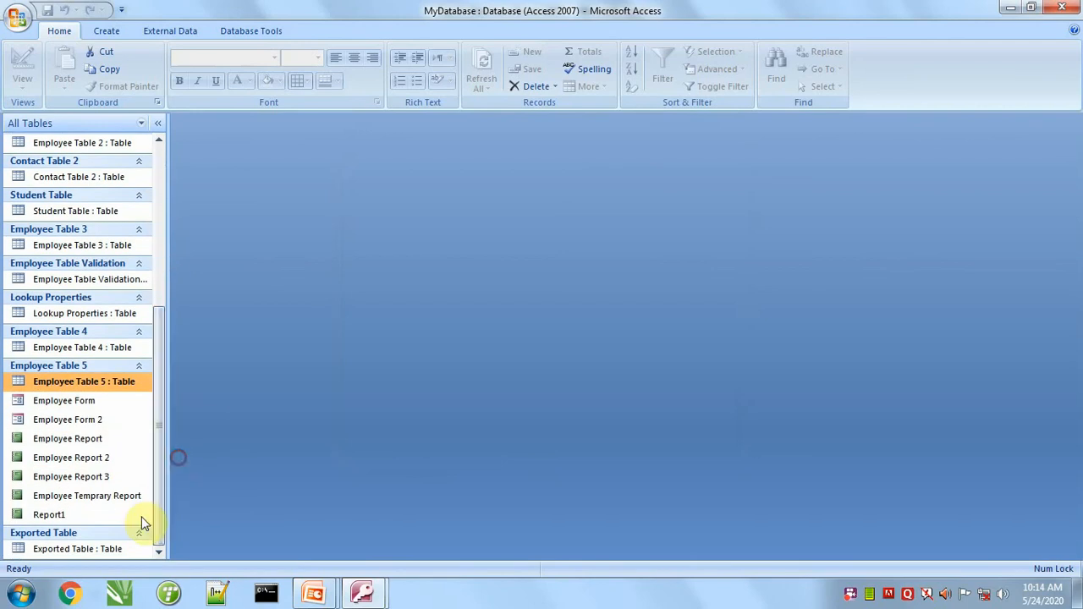
double_click(78, 550)
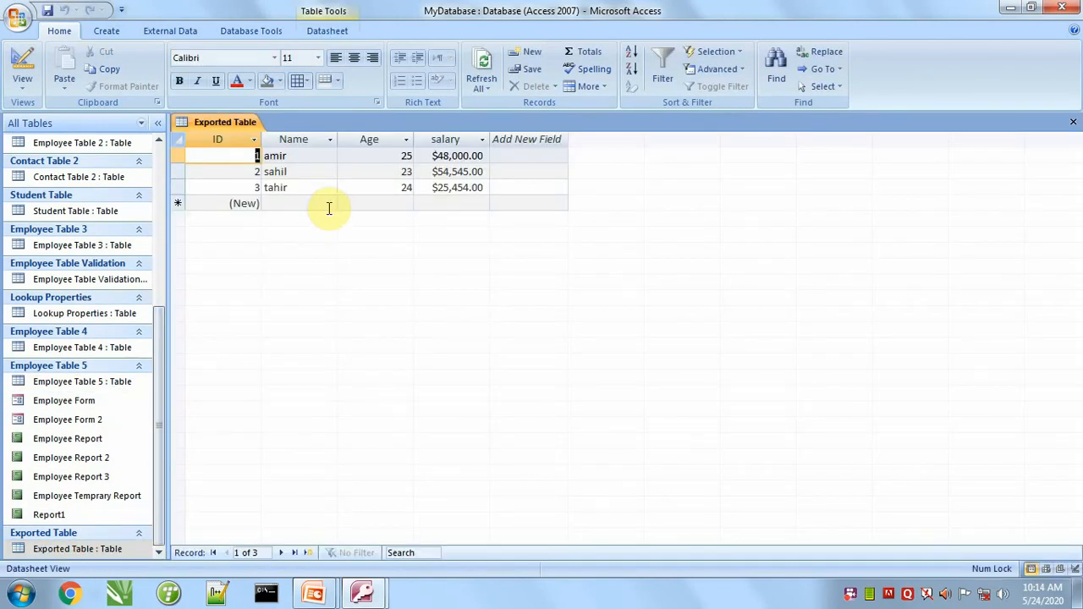
left_click(1062, 9)
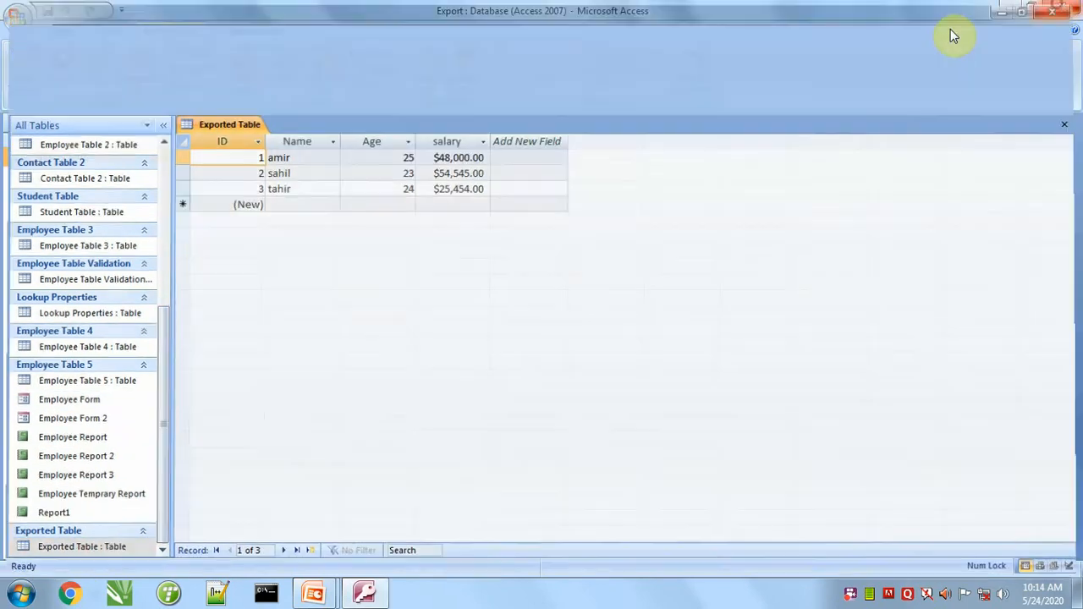
Step: Export Table1 to the Desktop as an XML file named XML Table with data and schema, without saving the export steps
left_click(375, 87)
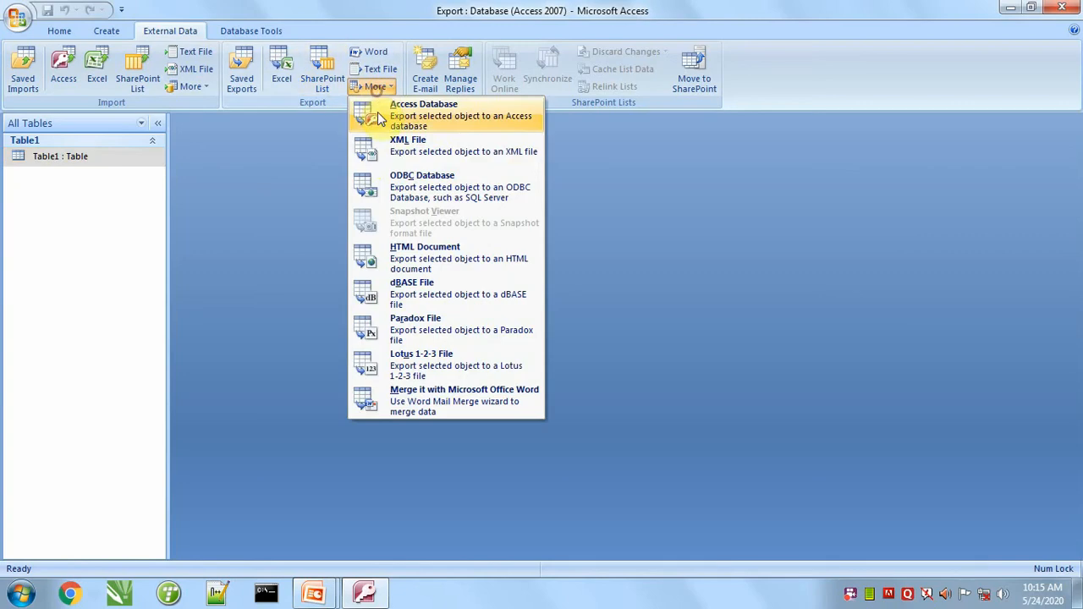
left_click(386, 148)
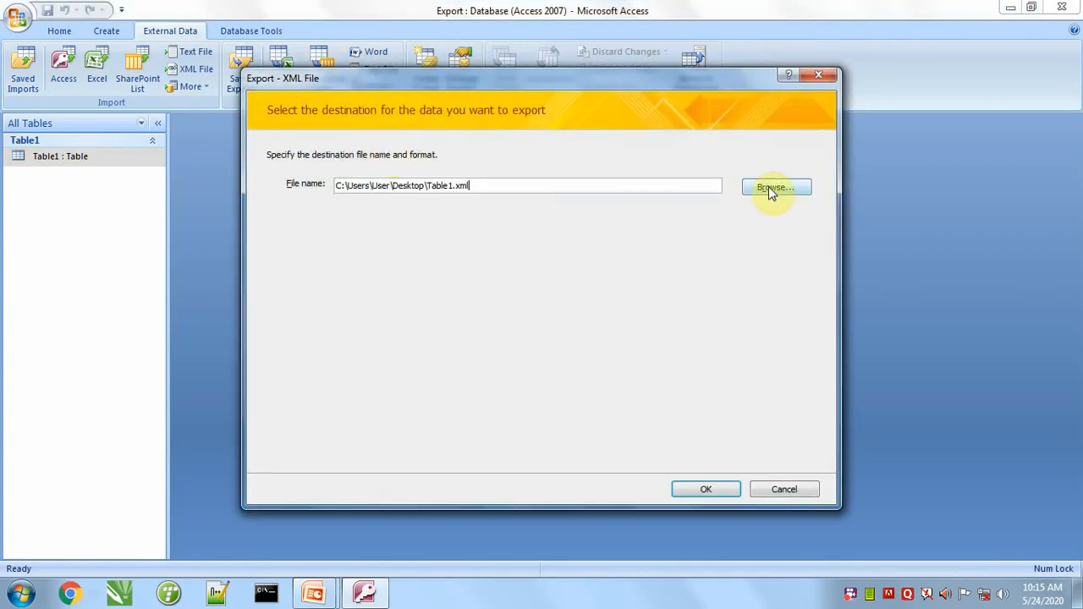
left_click(770, 188)
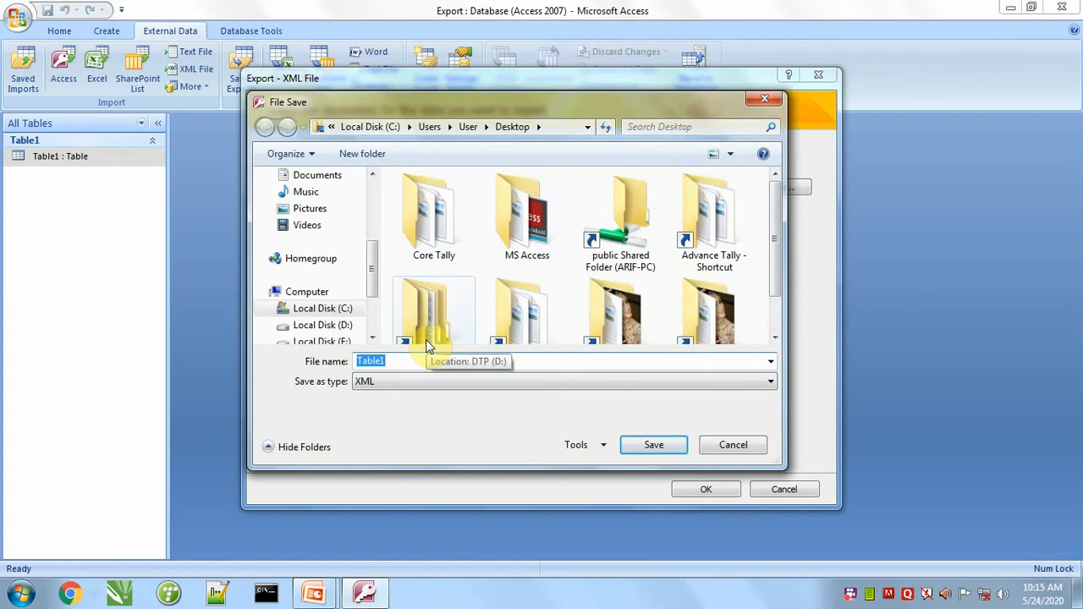
type("XML Table")
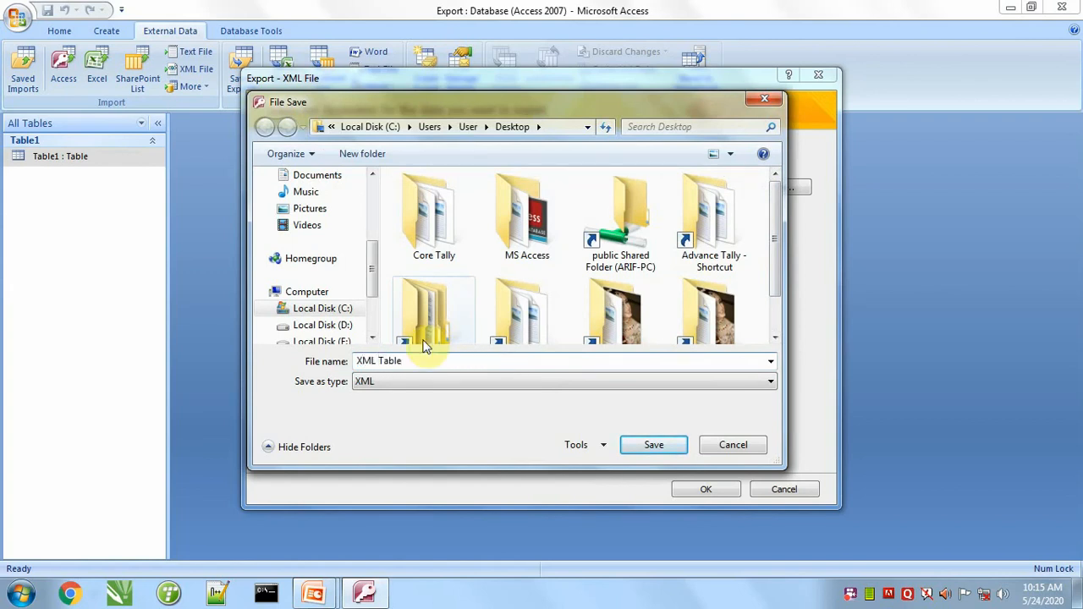
left_click(645, 446)
left_click(696, 489)
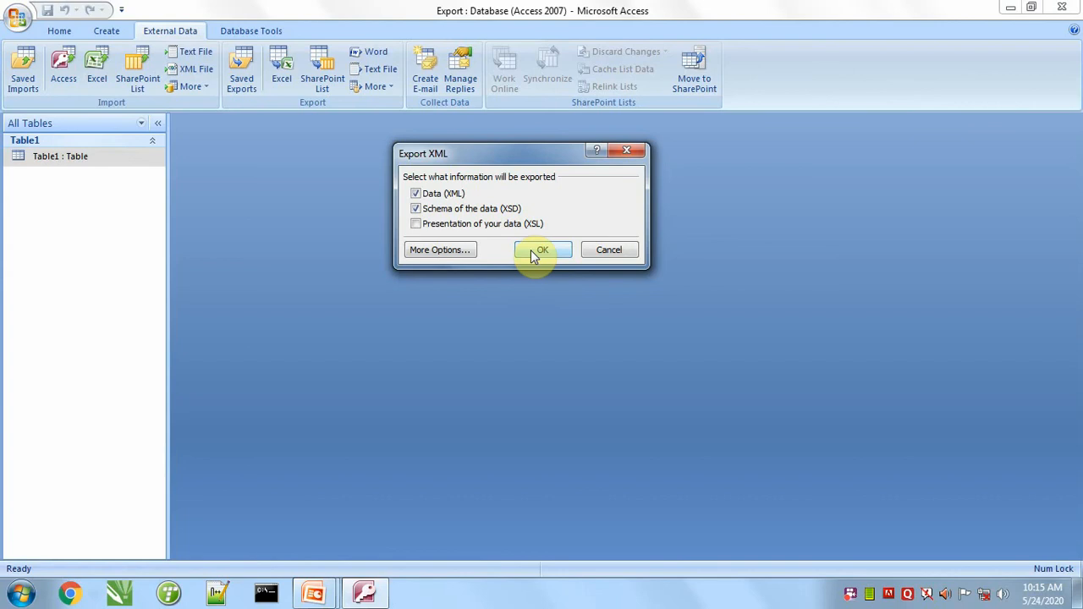
left_click(546, 250)
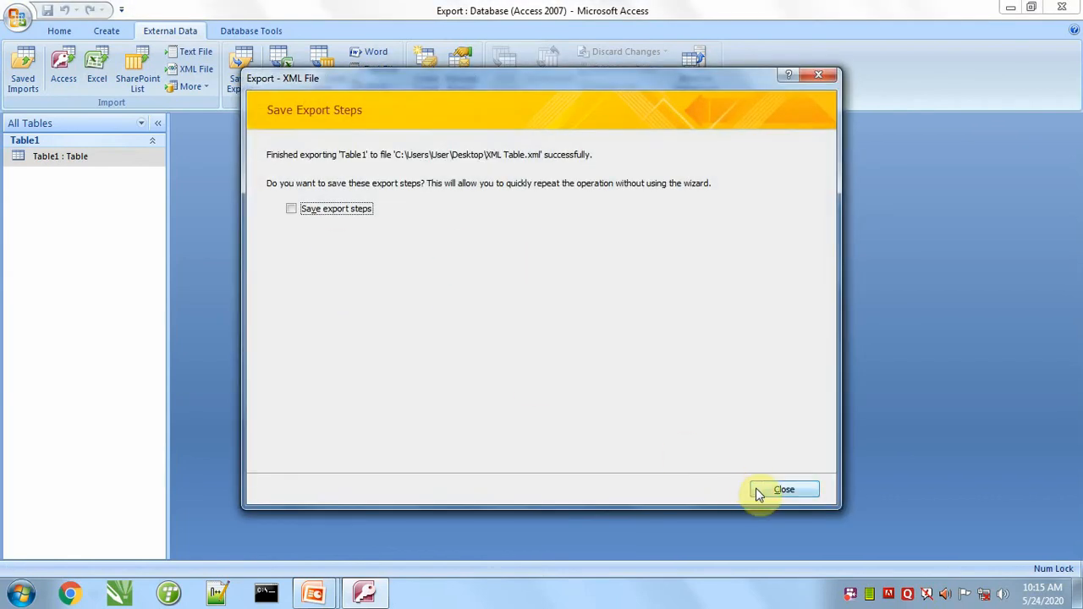
left_click(759, 493)
Step: Open the XML Table data file from the Desktop, check its records, close it and view the exported files on the Desktop
key("alt+Tab")
key("alt+Tab")
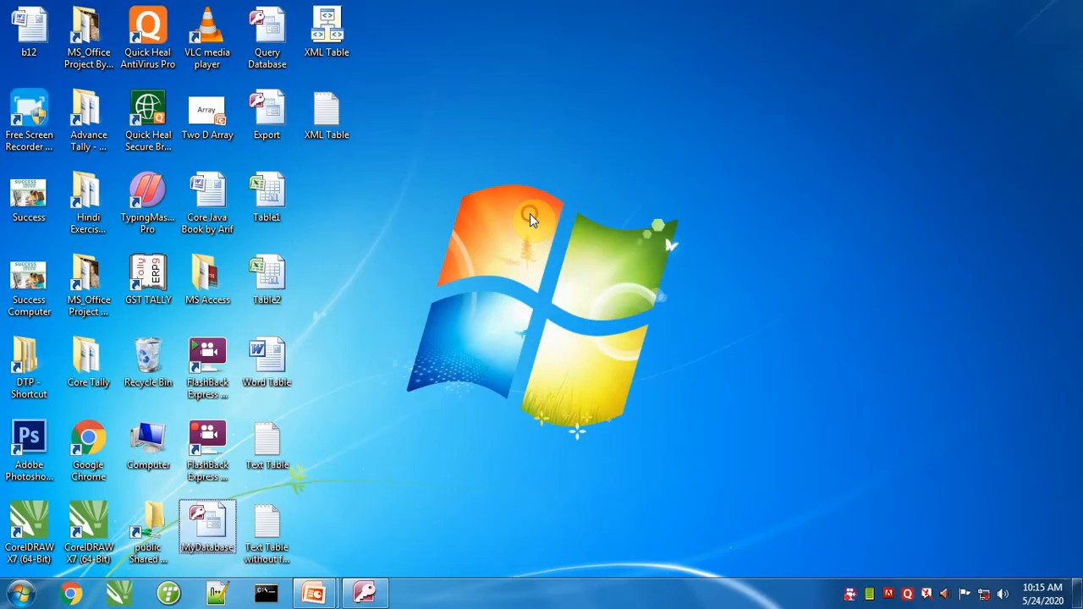
double_click(325, 119)
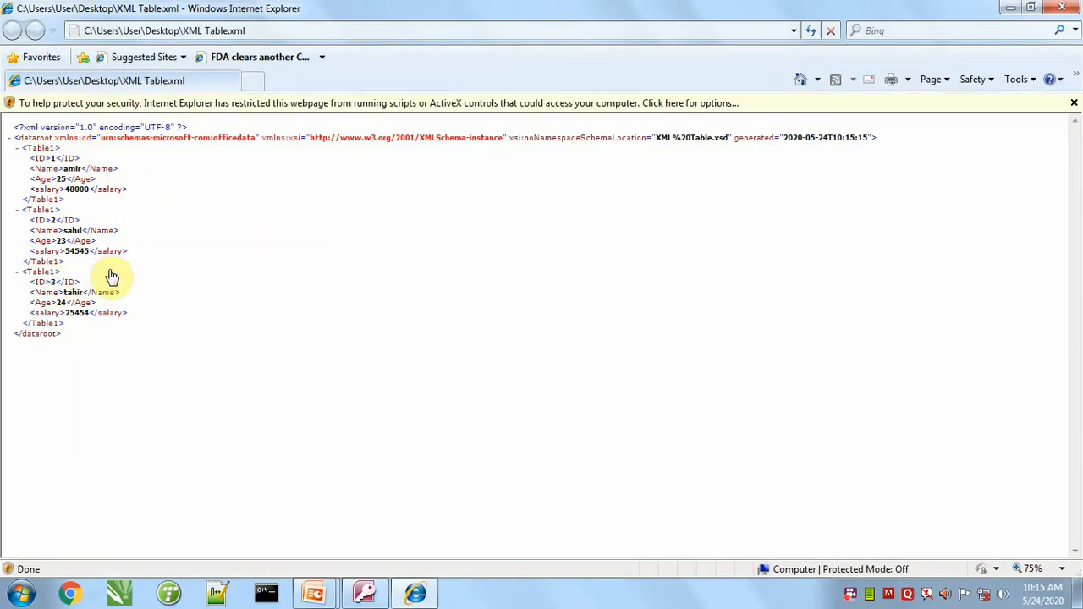
left_click(1062, 8)
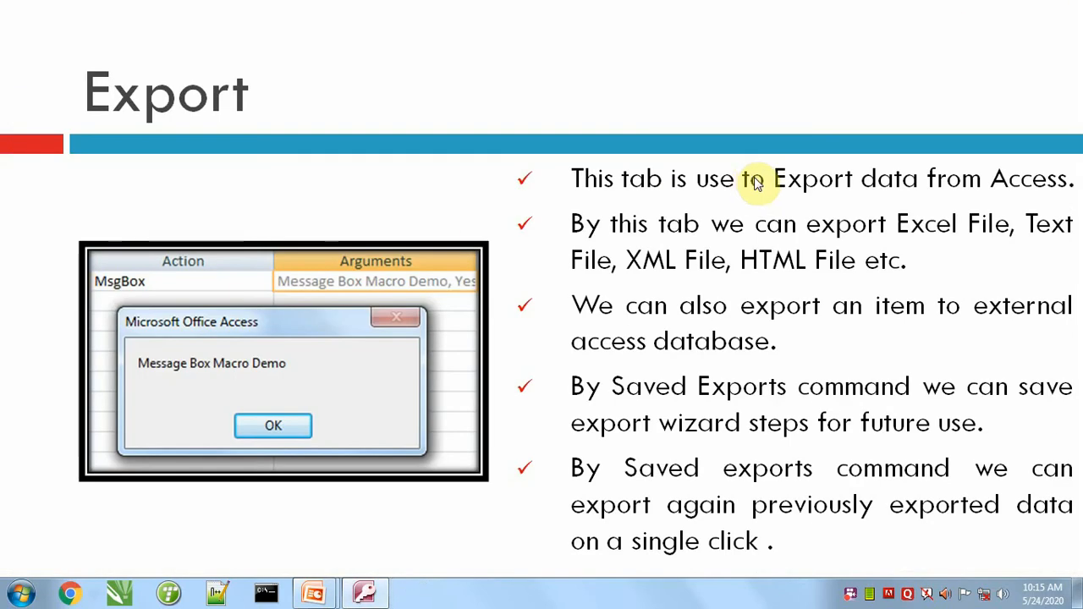
key("alt+Tab")
key("alt+Tab")
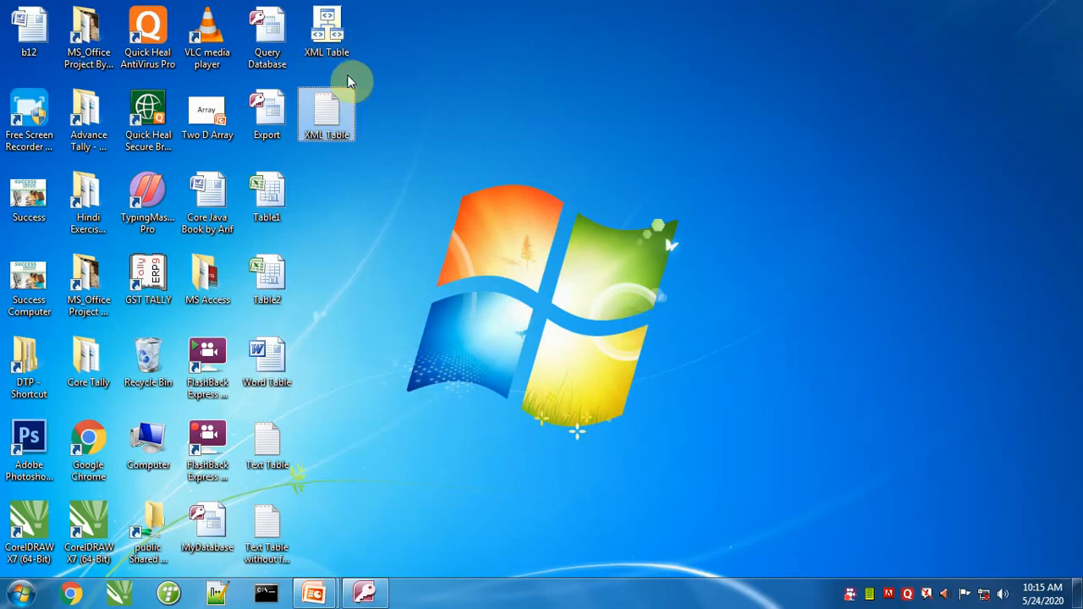
left_click(478, 171)
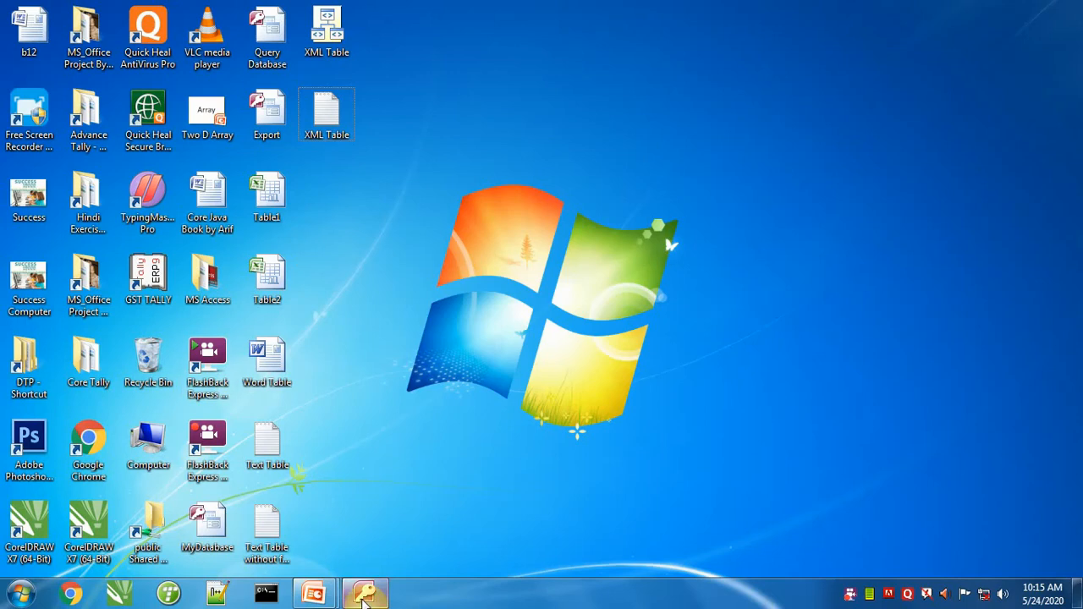
Step: Return to Access and start an HTML export of Table1 to the Desktop with the file name HTML Document
left_click(363, 592)
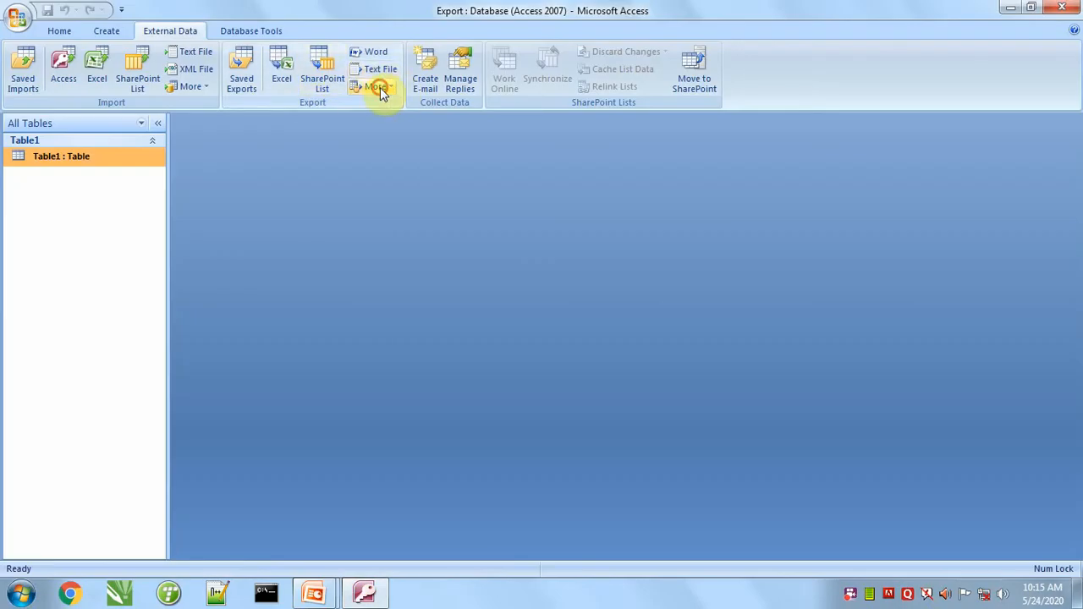
left_click(377, 86)
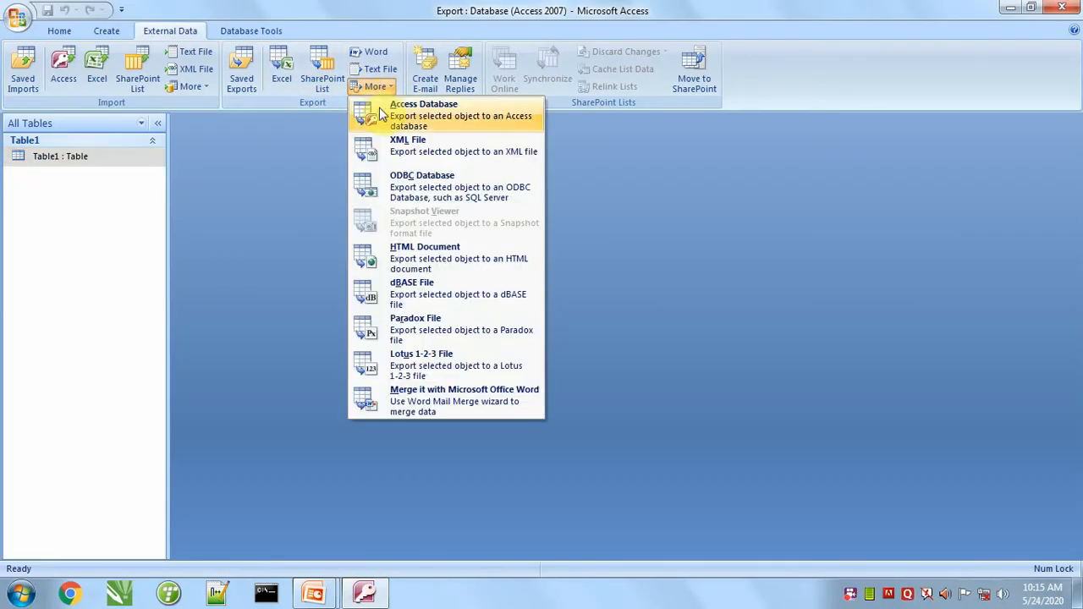
left_click(428, 258)
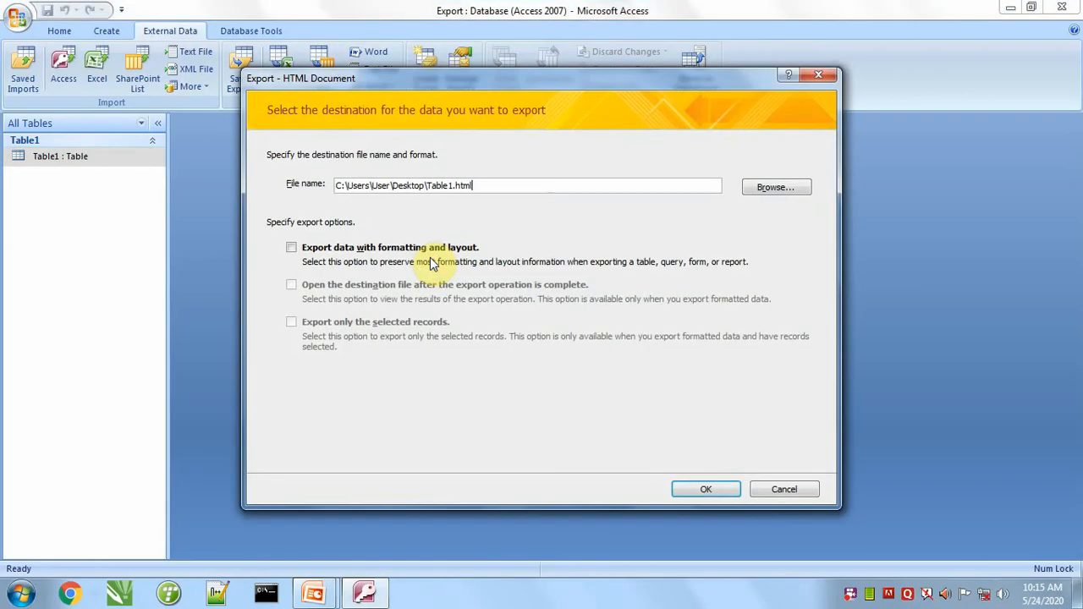
left_click(774, 187)
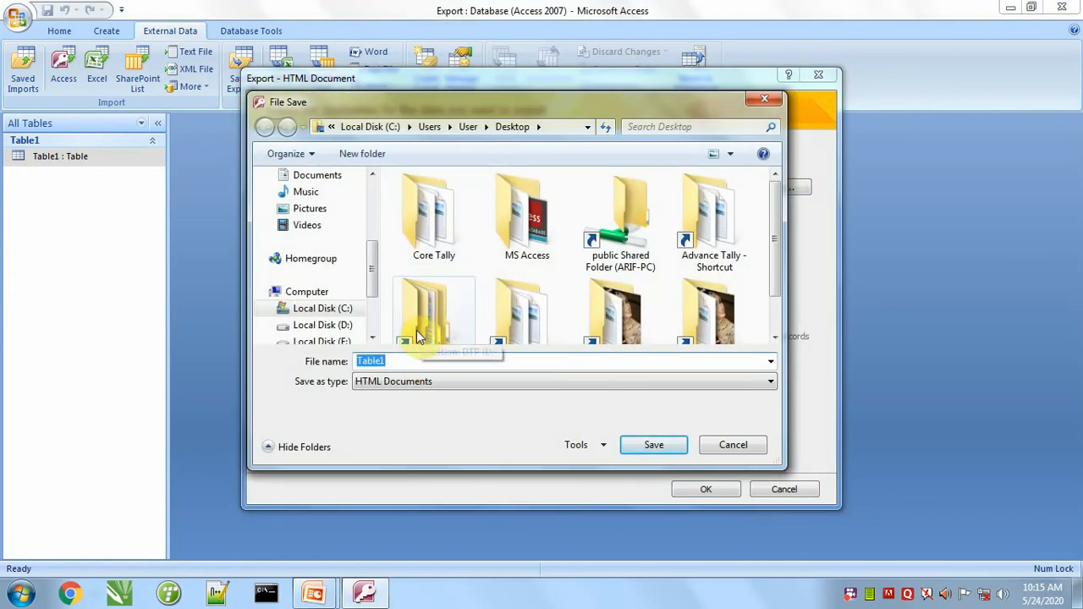
type("HTML FO")
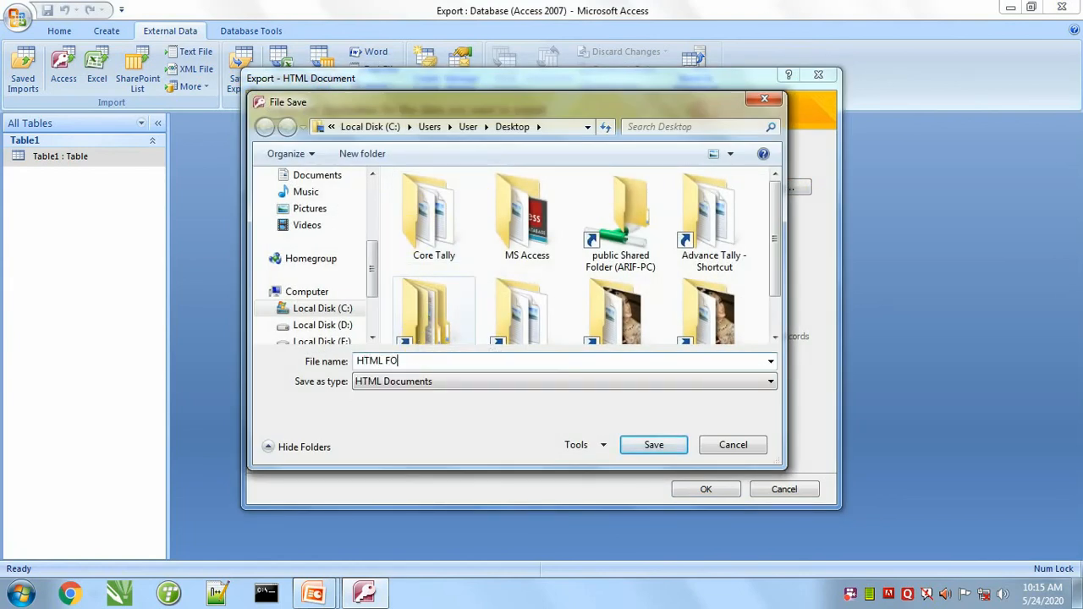
key("BackSpace")
key("BackSpace")
type("Document")
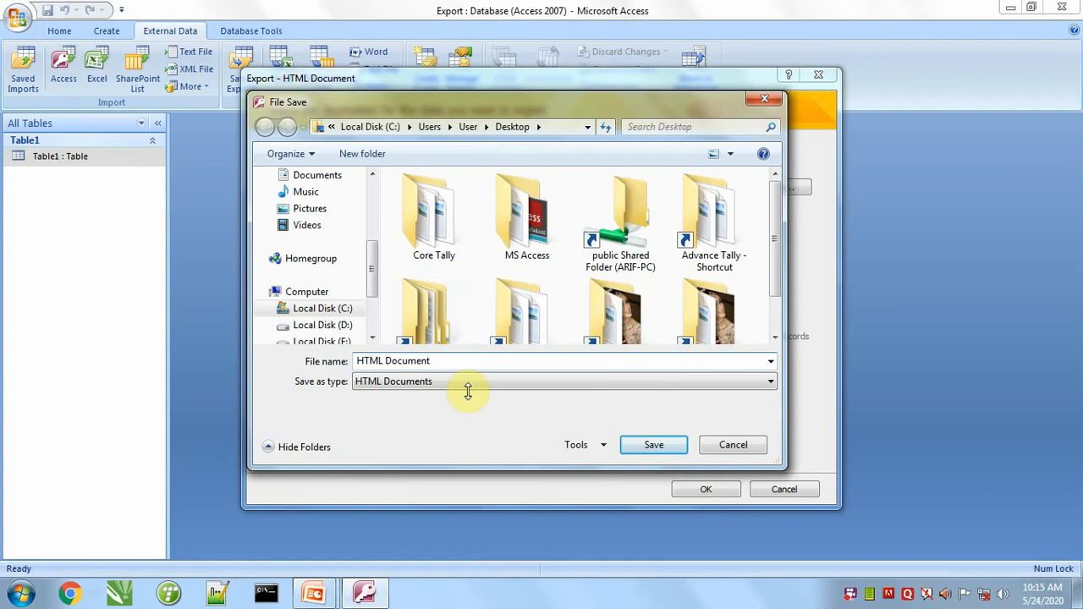
left_click(655, 446)
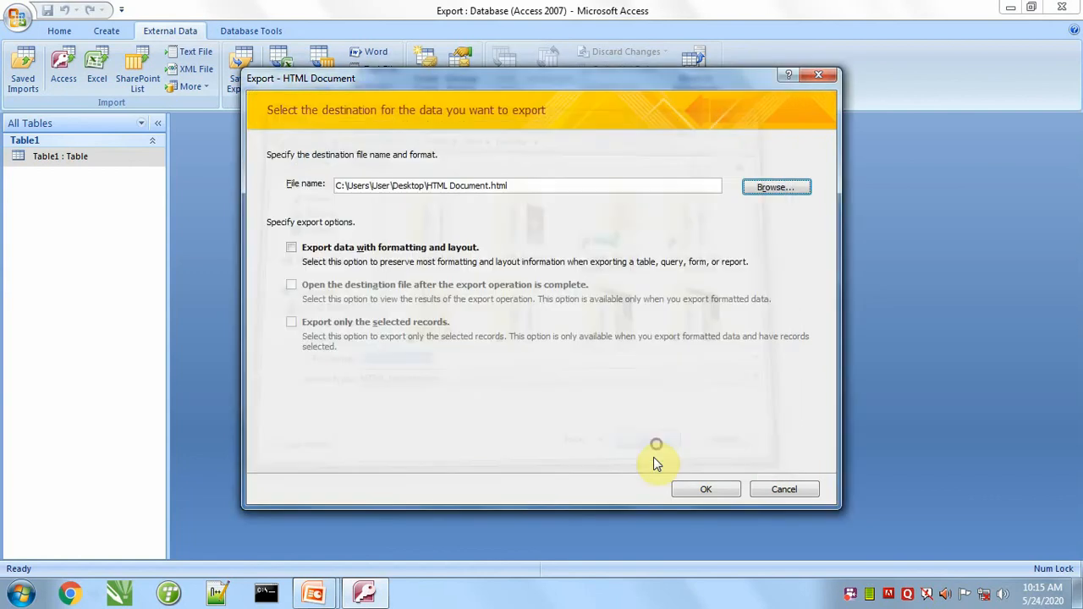
Step: Export with formatting and layout in default encoding, opening the file on completion, then close the page and finish without saving the export steps
left_click(327, 249)
left_click(314, 287)
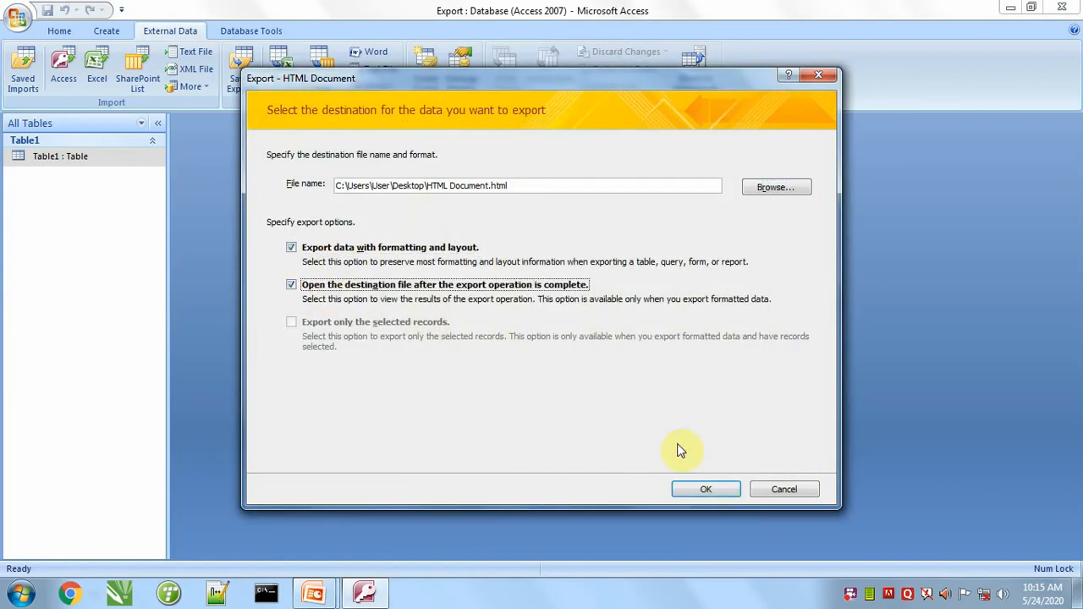
left_click(702, 489)
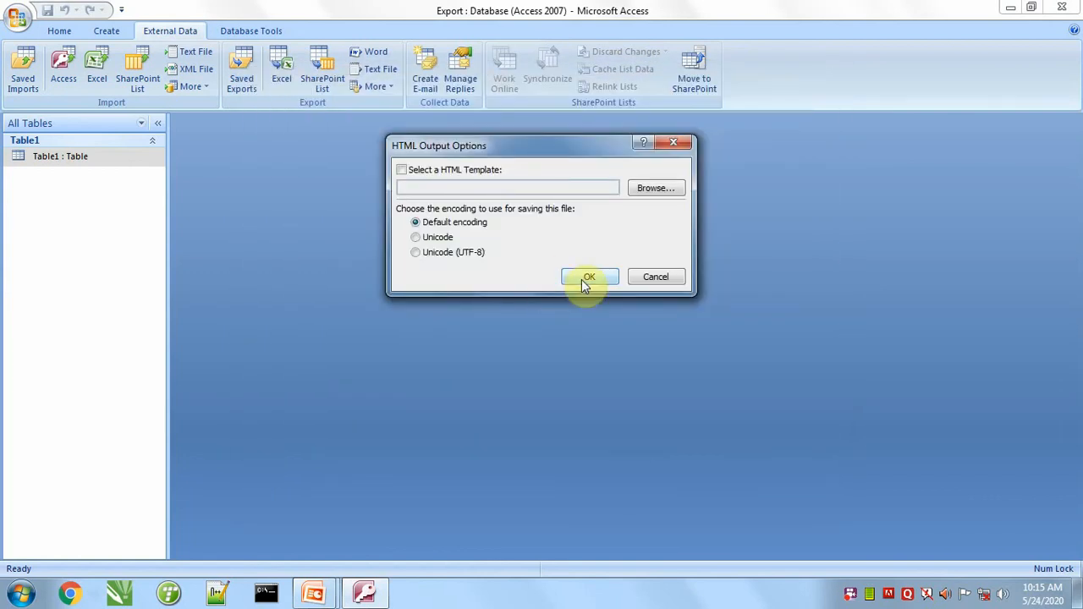
left_click(582, 278)
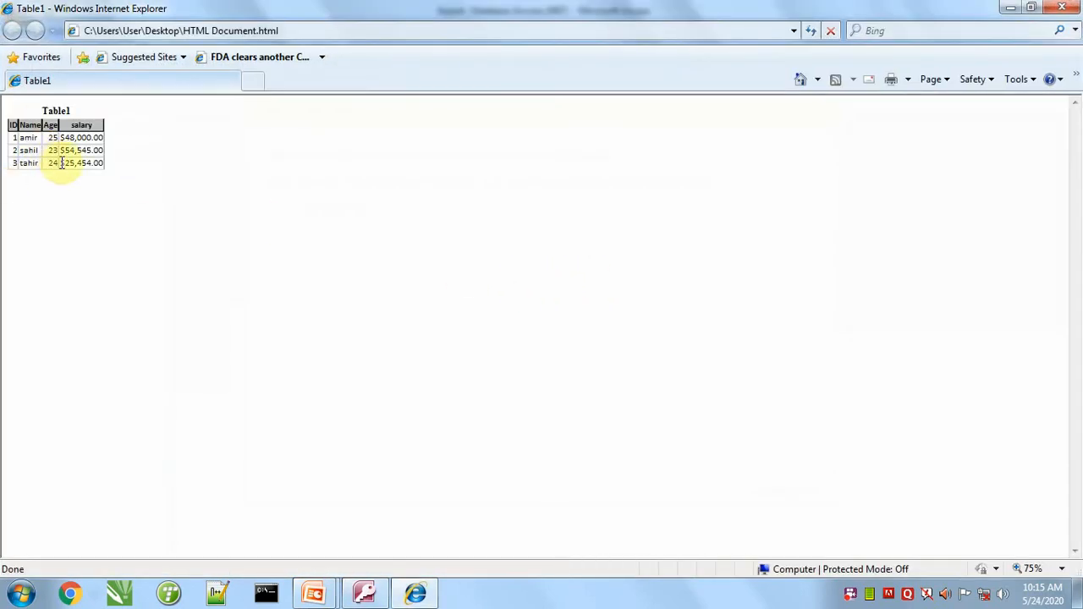
left_click(1061, 8)
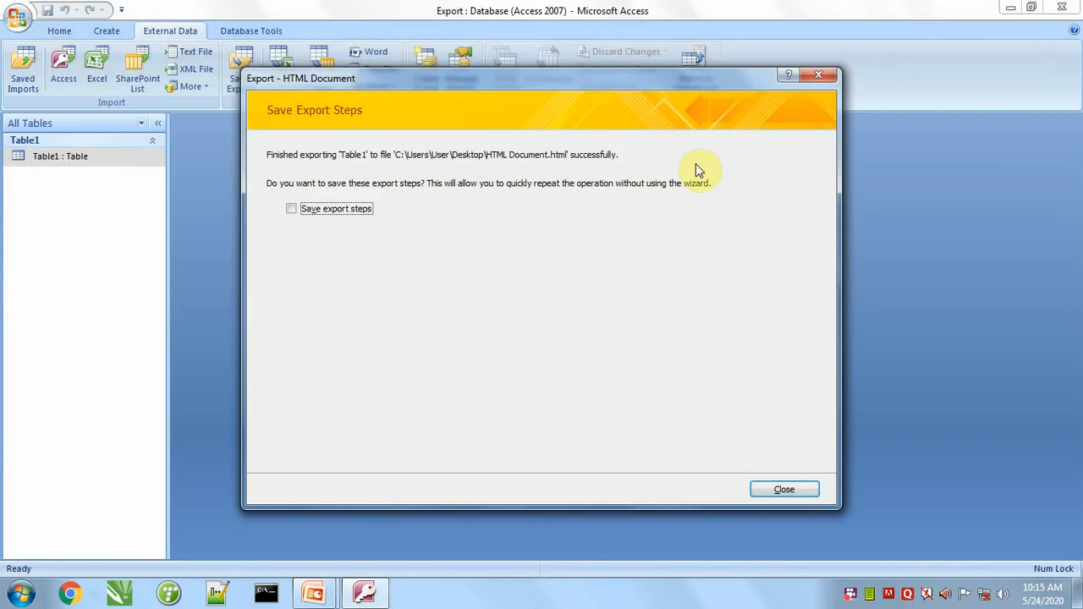
left_click(795, 490)
Step: Locate the exported HTML Document file on the Desktop and return to the Export database in Access
key("alt+Tab")
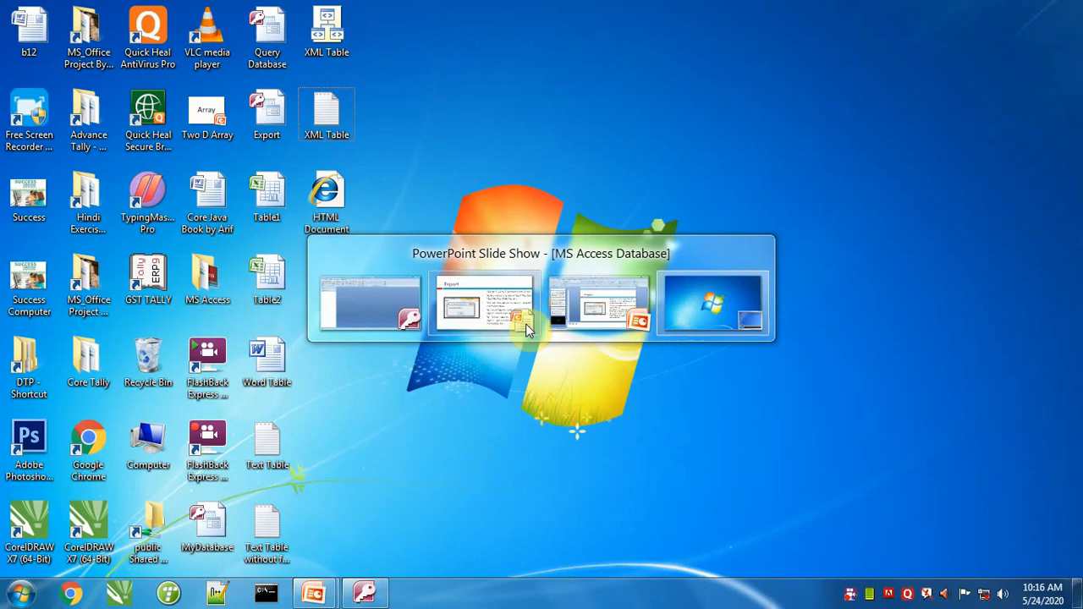
left_click(335, 200)
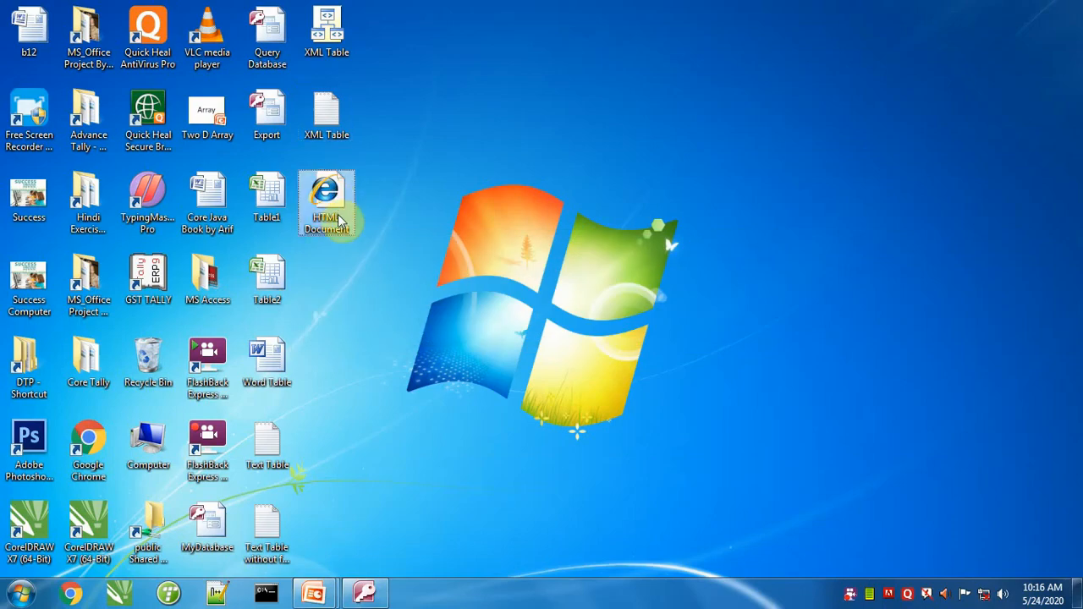
left_click(366, 593)
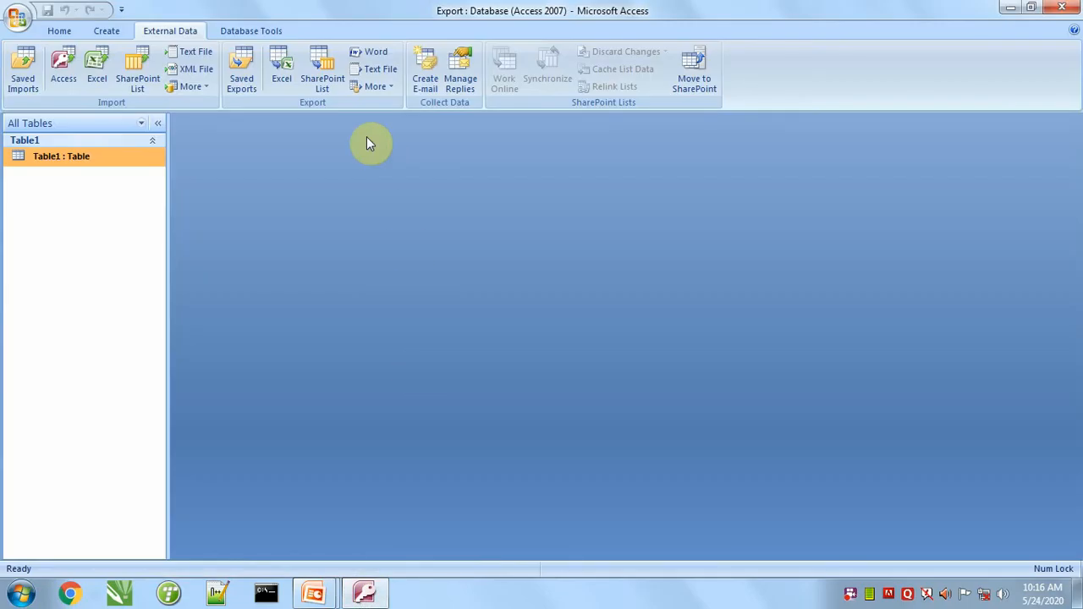
Step: Look over the additional export formats, then review the list of saved exports and close it
left_click(372, 88)
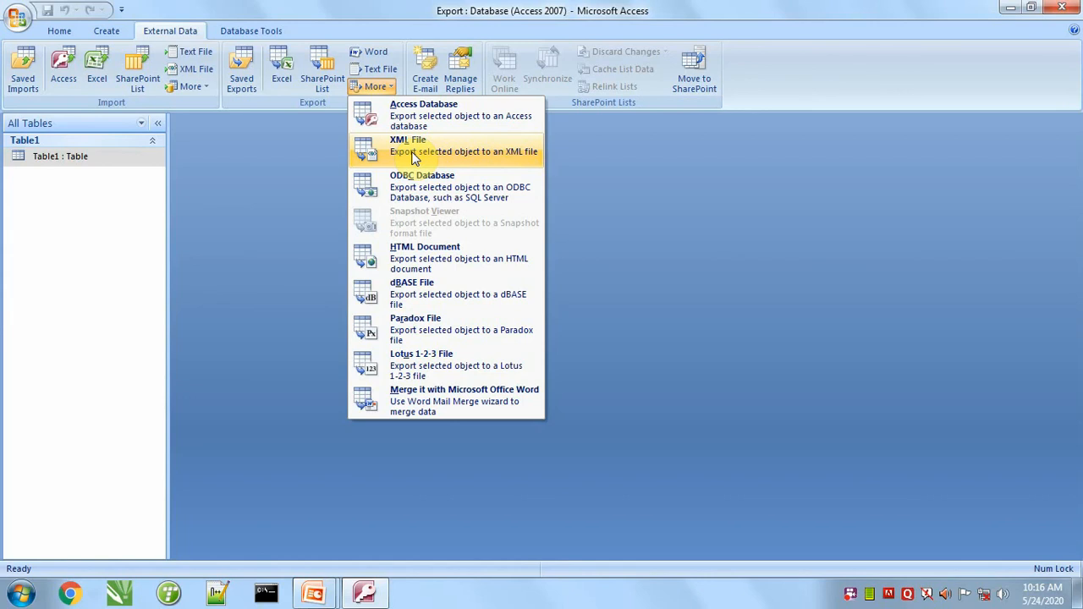
left_click(243, 85)
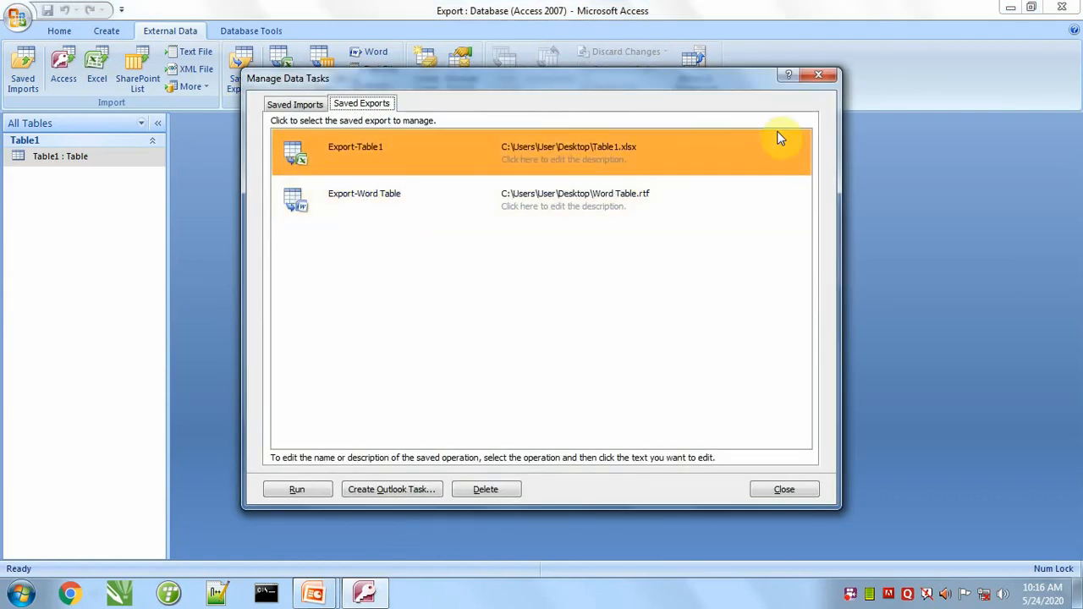
left_click(820, 77)
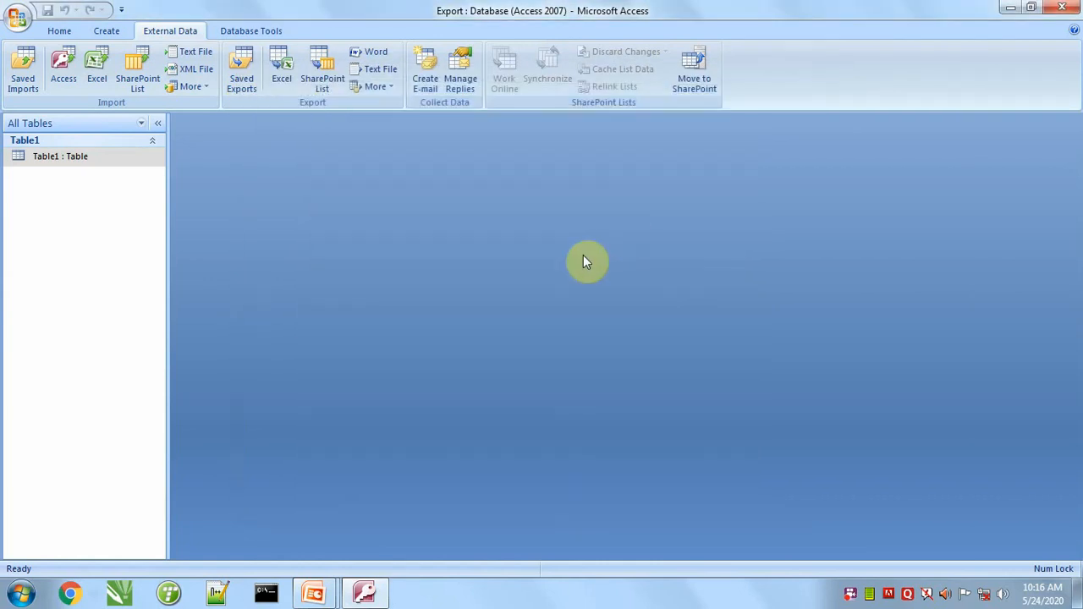